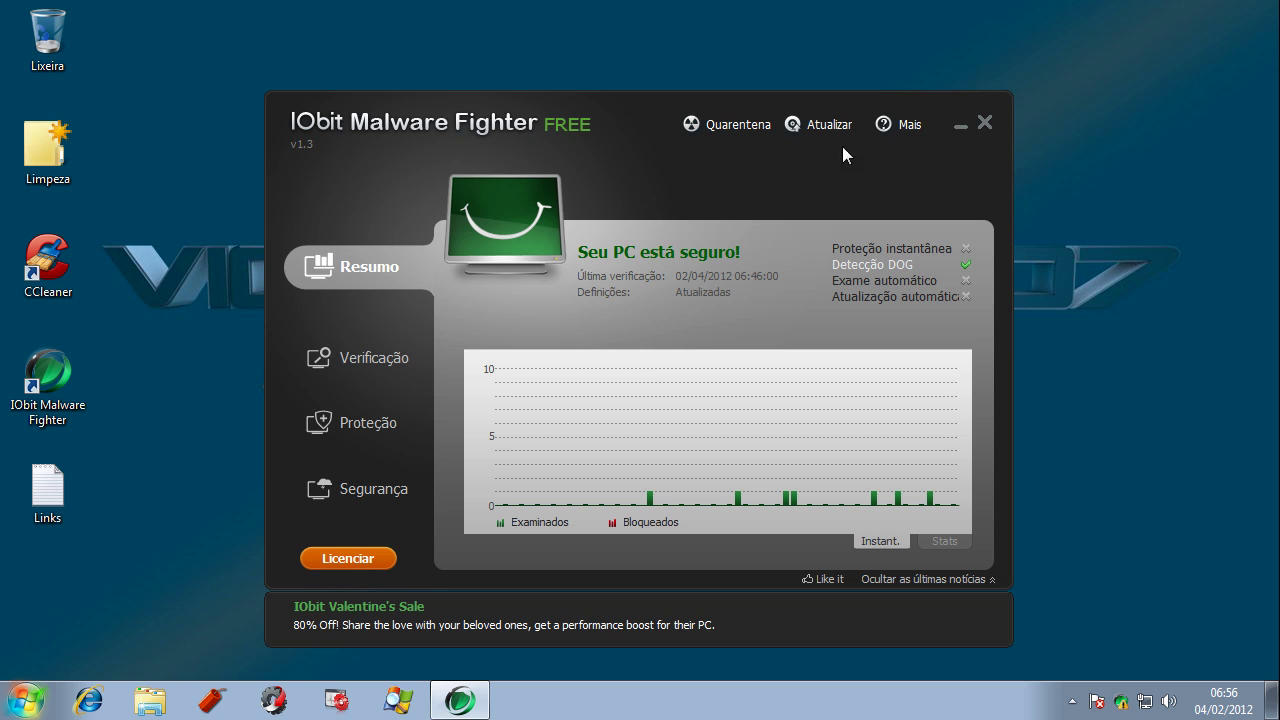
- View the version information of IObit Malware Fighter and close it
{"action": "left_click", "coordinate": [906, 125]}
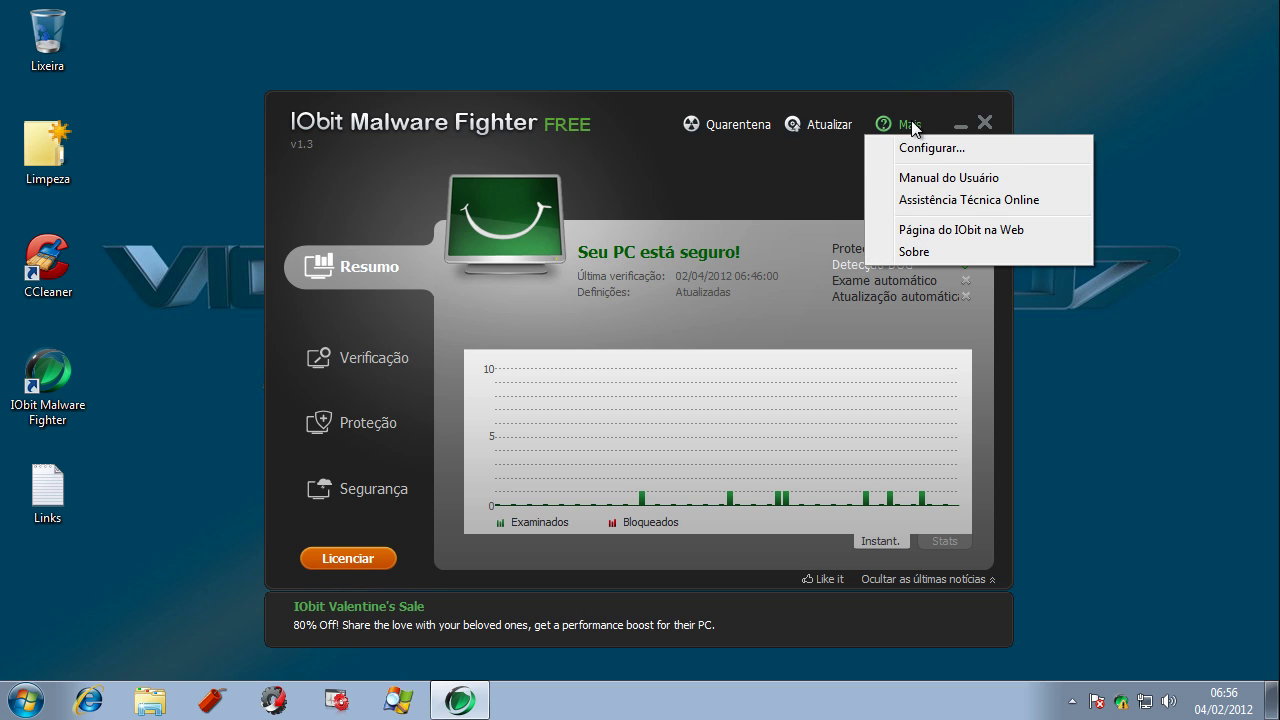
{"action": "left_click", "coordinate": [923, 253]}
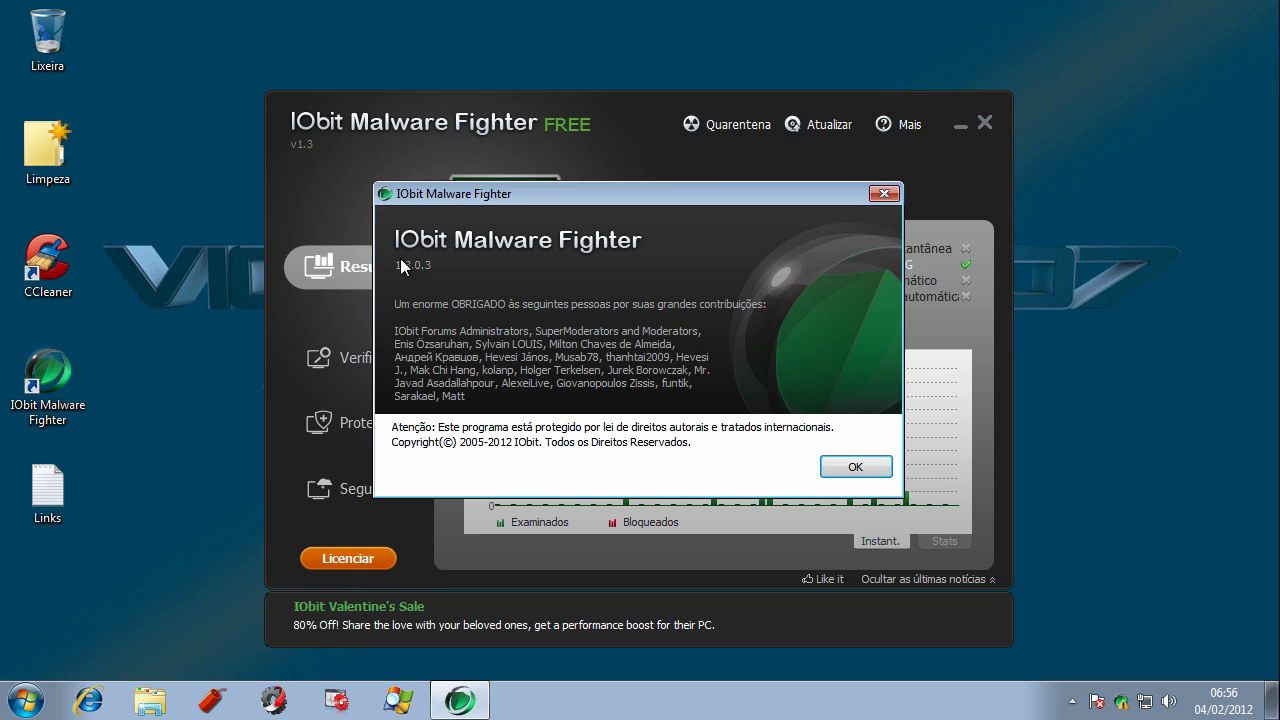
{"action": "left_click", "coordinate": [857, 467]}
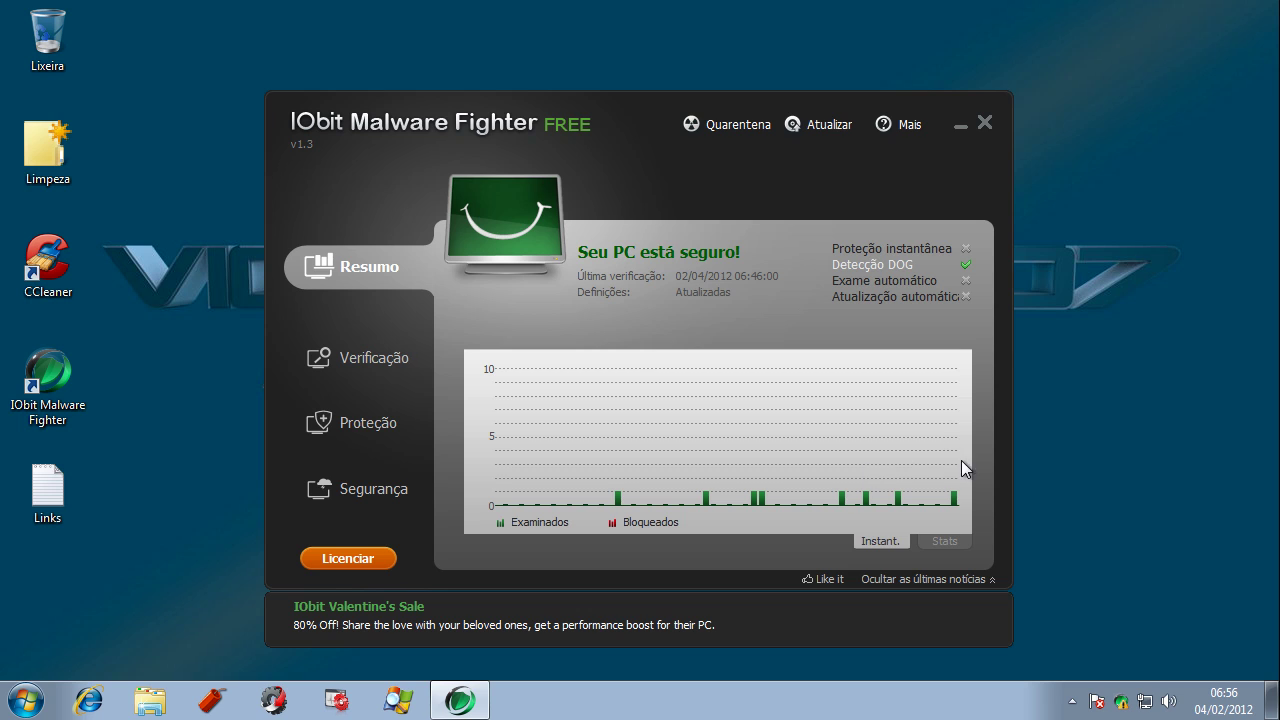
- Review the Verificação, Proteção and Segurança sections and return to the Resumo section
{"action": "left_click", "coordinate": [396, 357]}
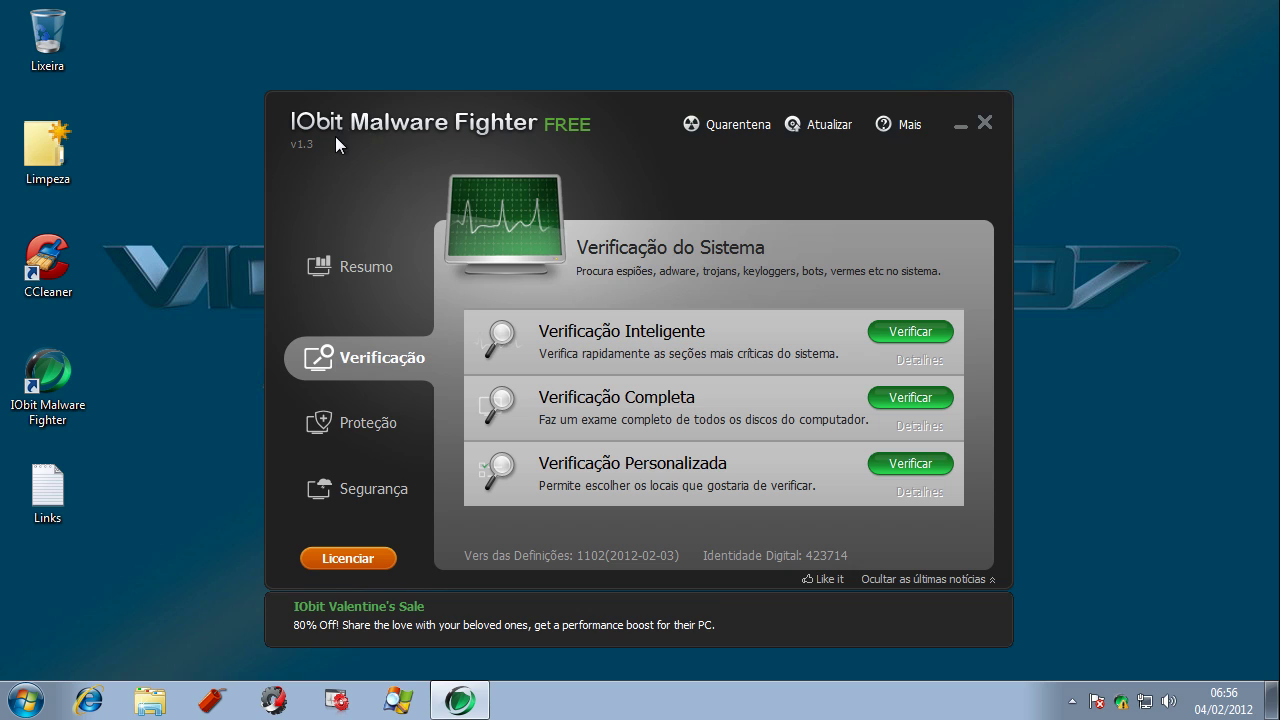
{"action": "left_click", "coordinate": [362, 428]}
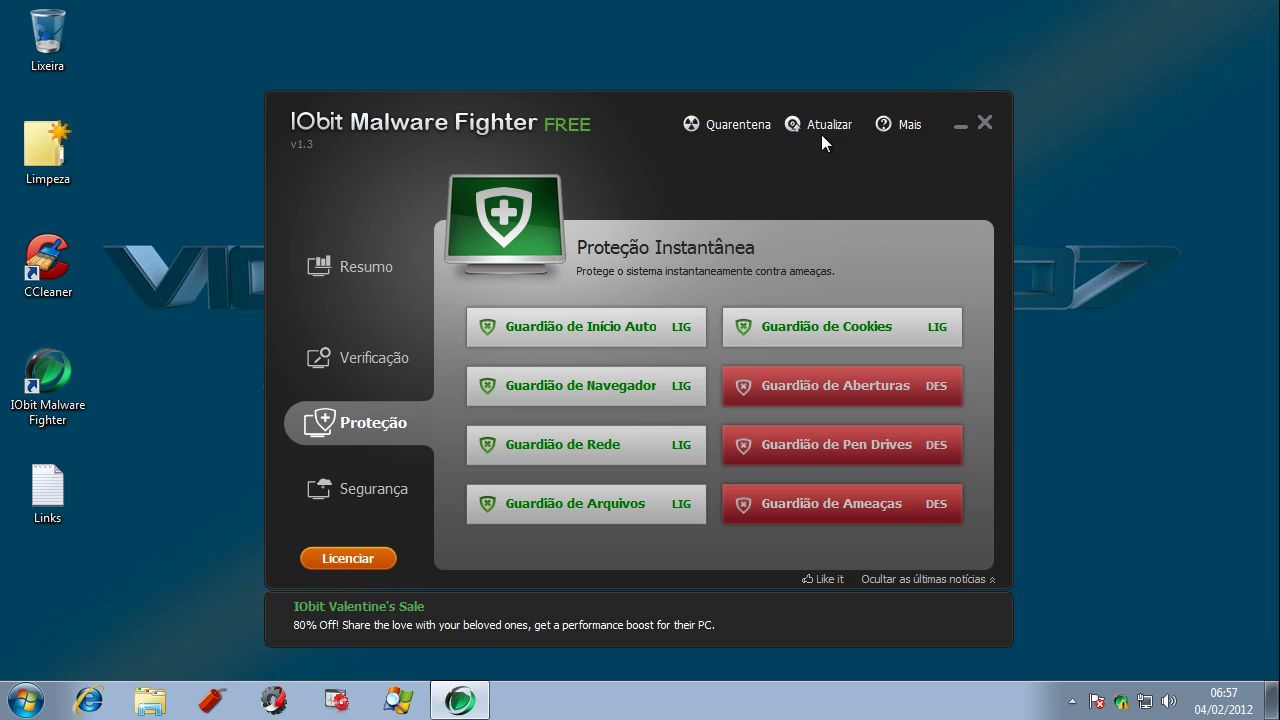
{"action": "left_click", "coordinate": [351, 488]}
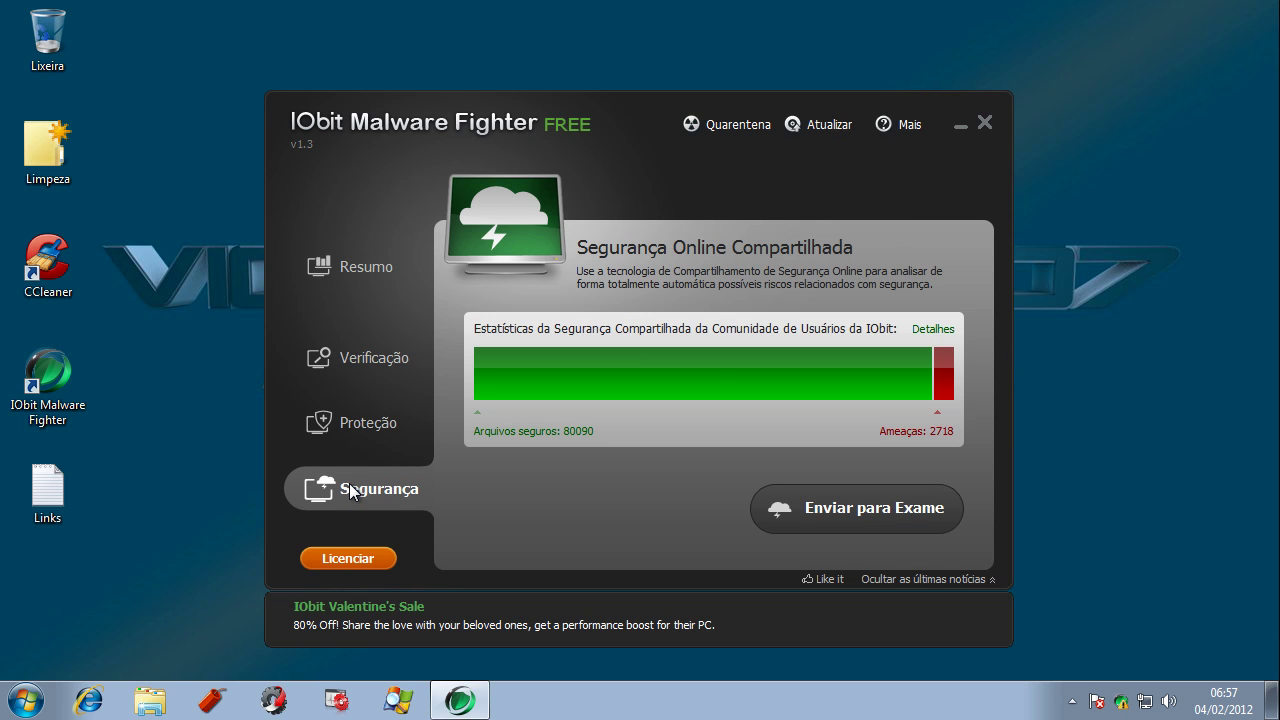
{"action": "left_click", "coordinate": [358, 424]}
{"action": "left_click", "coordinate": [363, 356]}
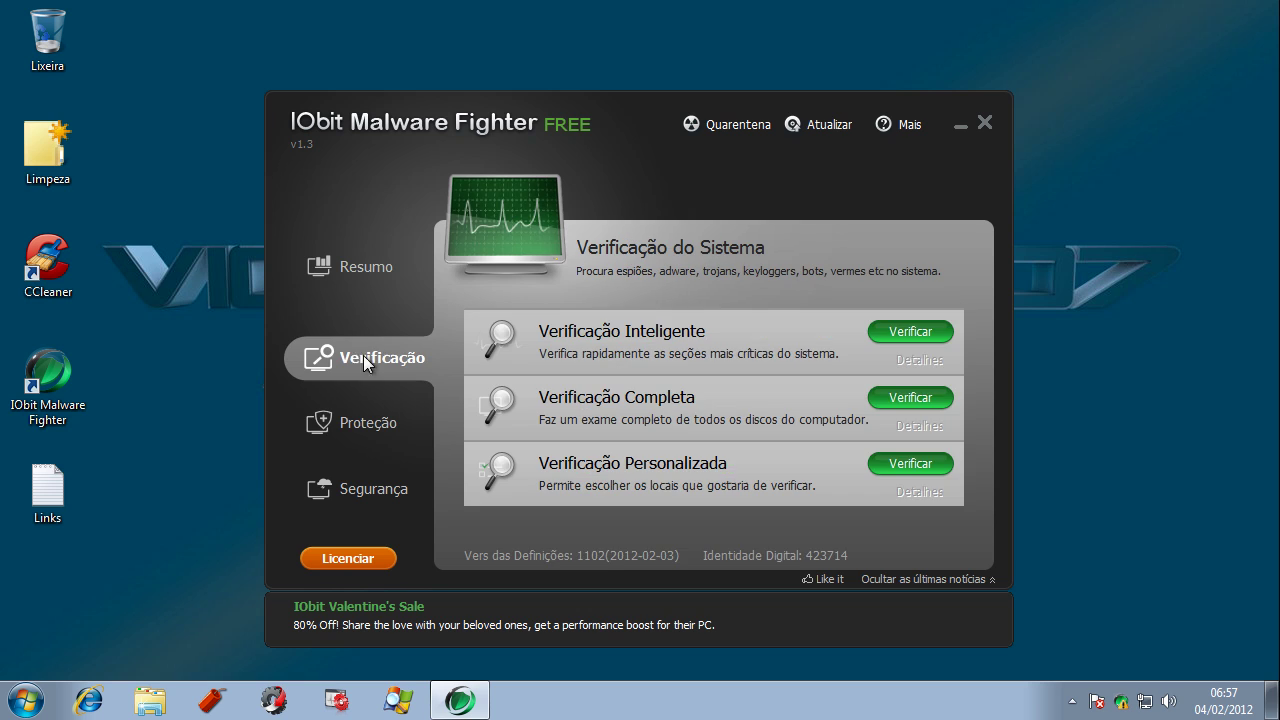
{"action": "left_click", "coordinate": [366, 261]}
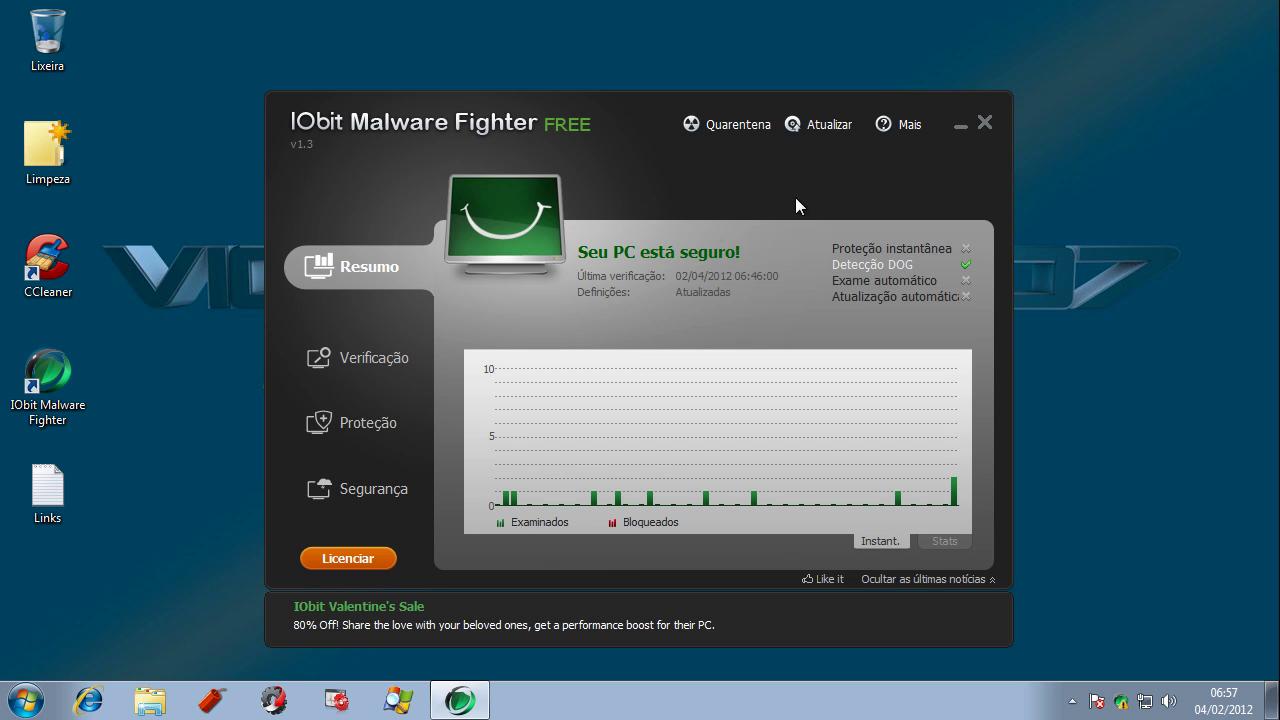
- Check for program and definition updates and close both the updater and the main window
{"action": "left_click", "coordinate": [839, 134]}
{"action": "left_click", "coordinate": [733, 532]}
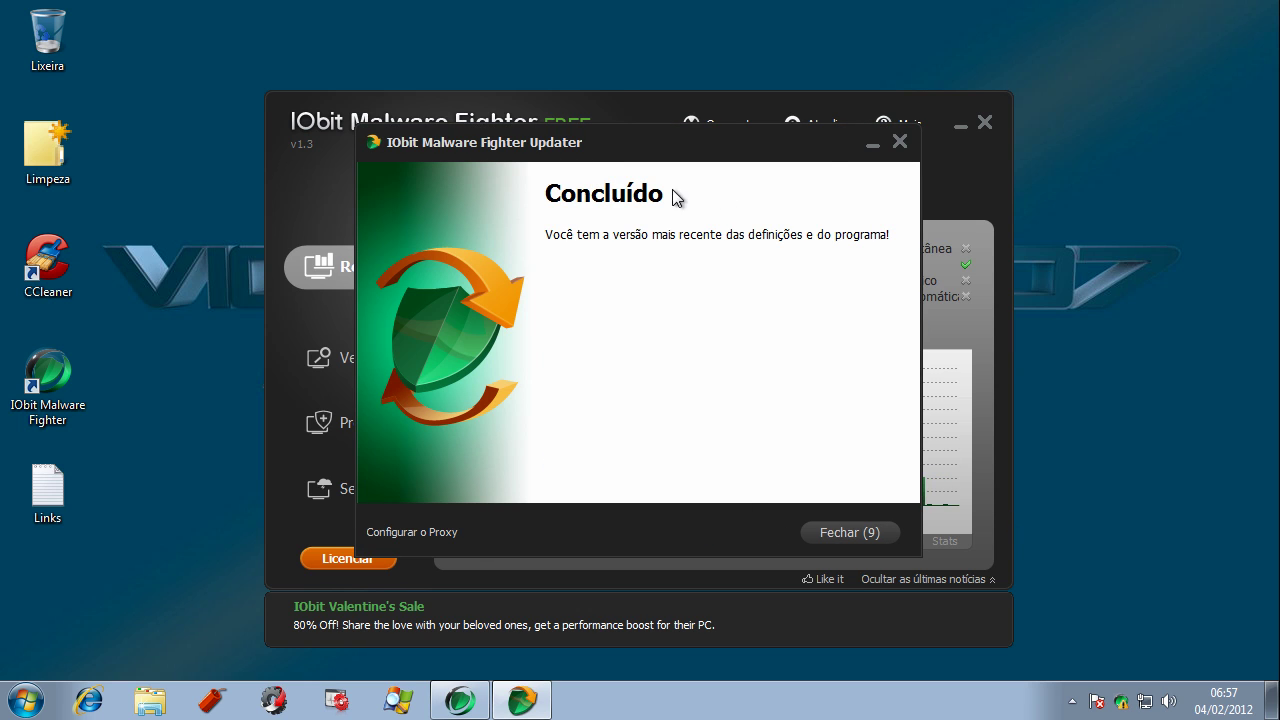
{"action": "left_click", "coordinate": [859, 535]}
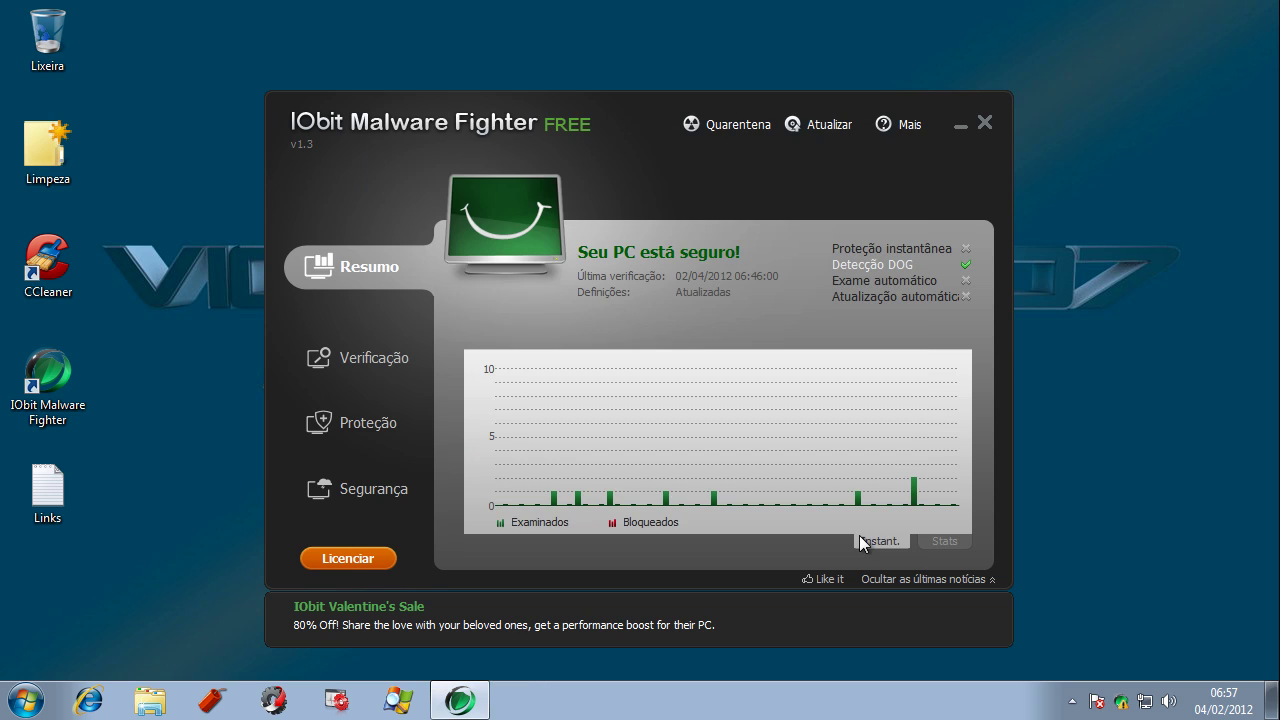
{"action": "left_click", "coordinate": [984, 123]}
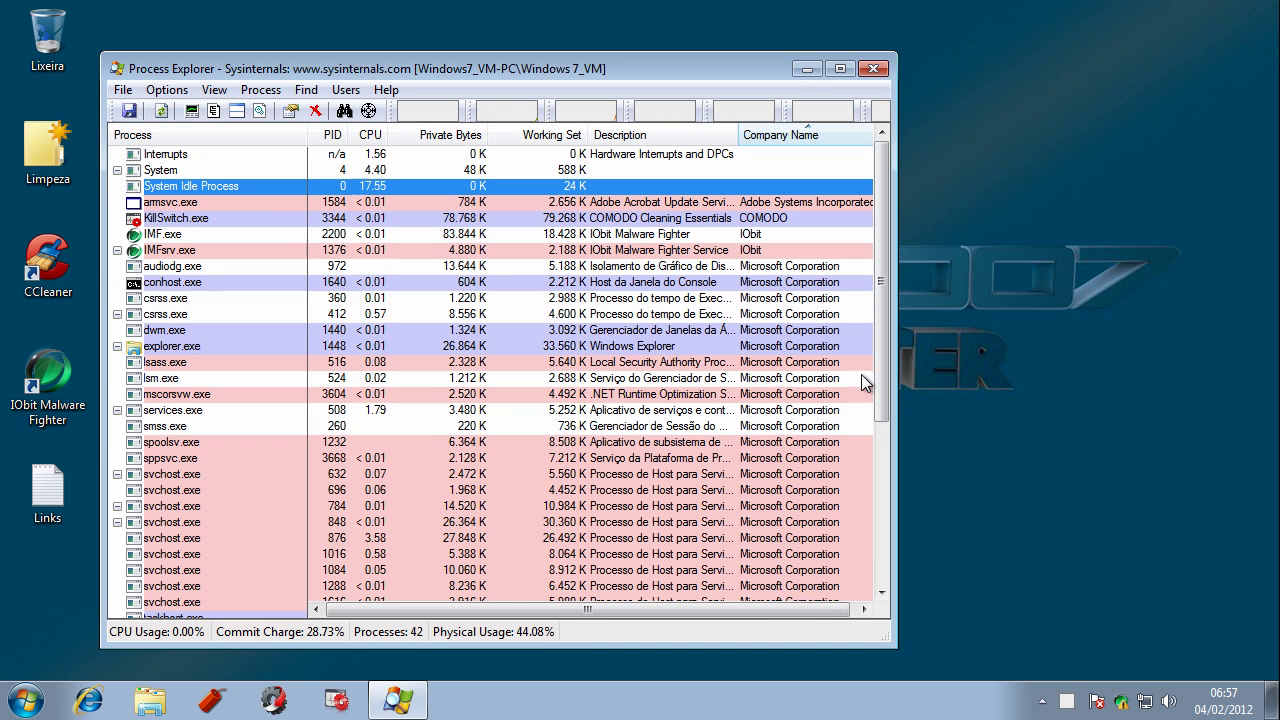
- Examine the memory use of the IObit processes IMFsrv.exe and IMF.exe in Process Explorer and close it
{"action": "left_click_drag", "start_coordinate": [880, 364], "coordinate": [895, 281]}
{"action": "left_click", "coordinate": [670, 250]}
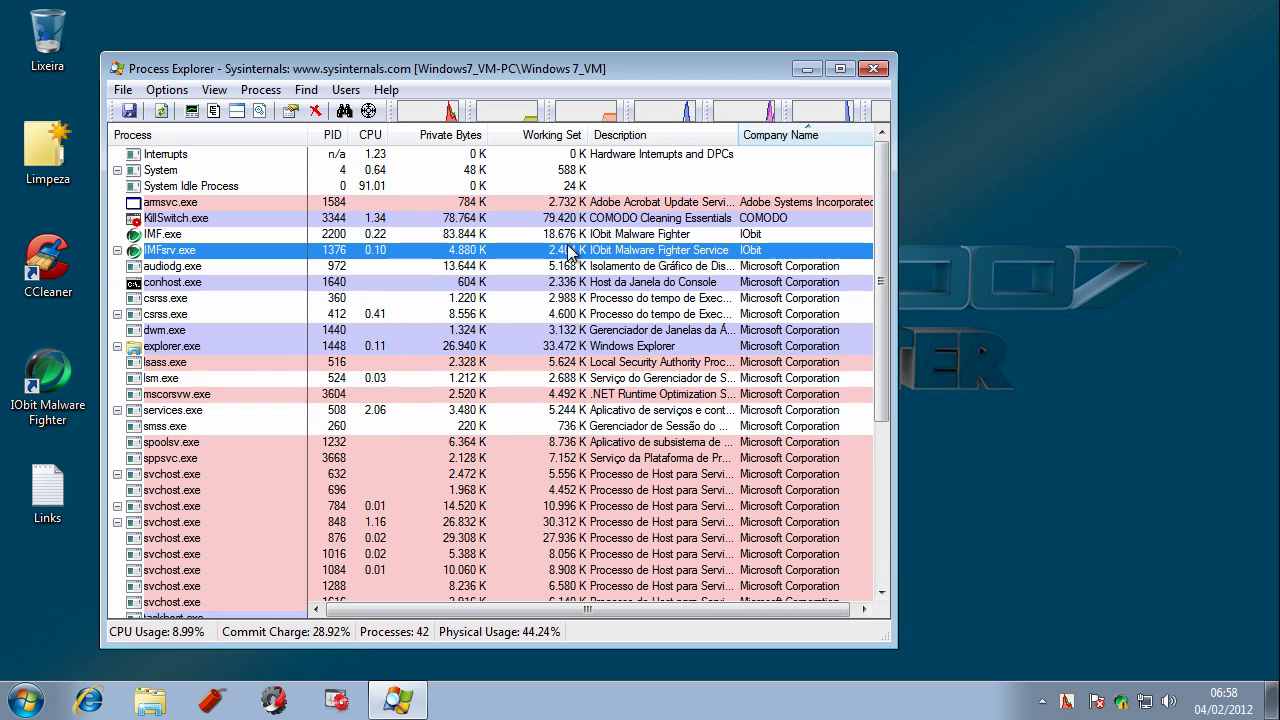
{"action": "key", "text": "Up"}
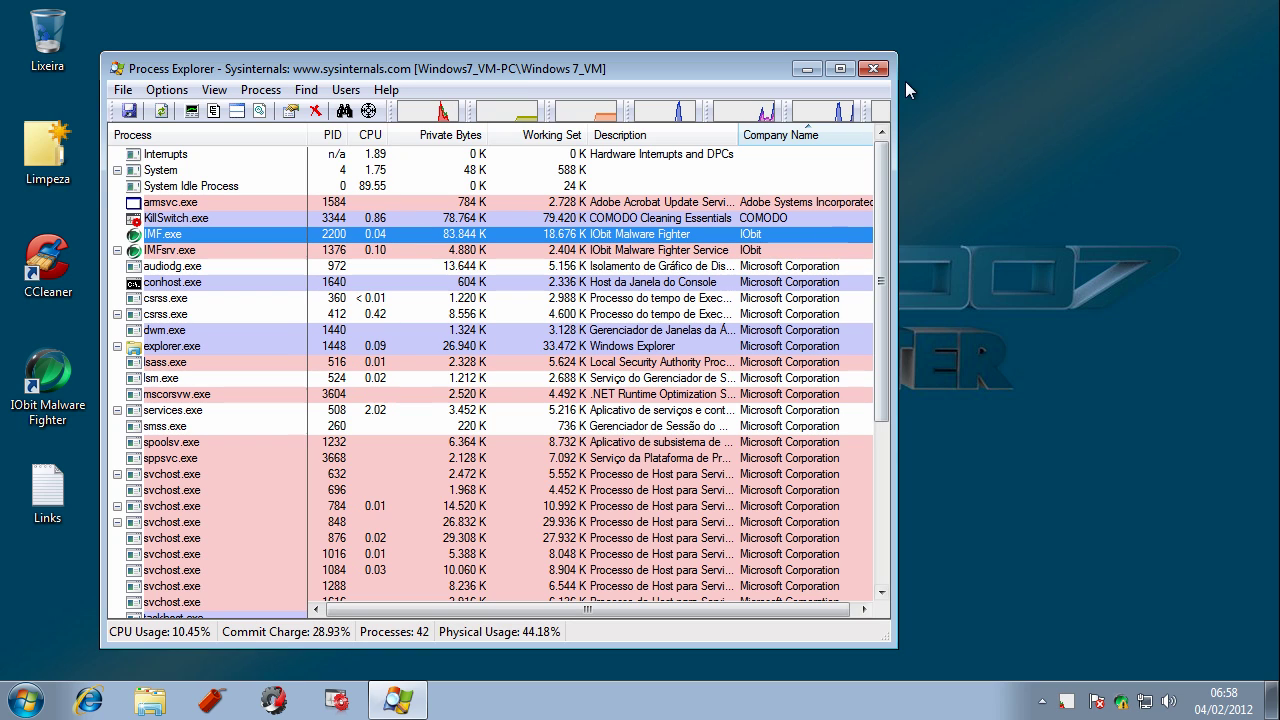
{"action": "left_click", "coordinate": [875, 67]}
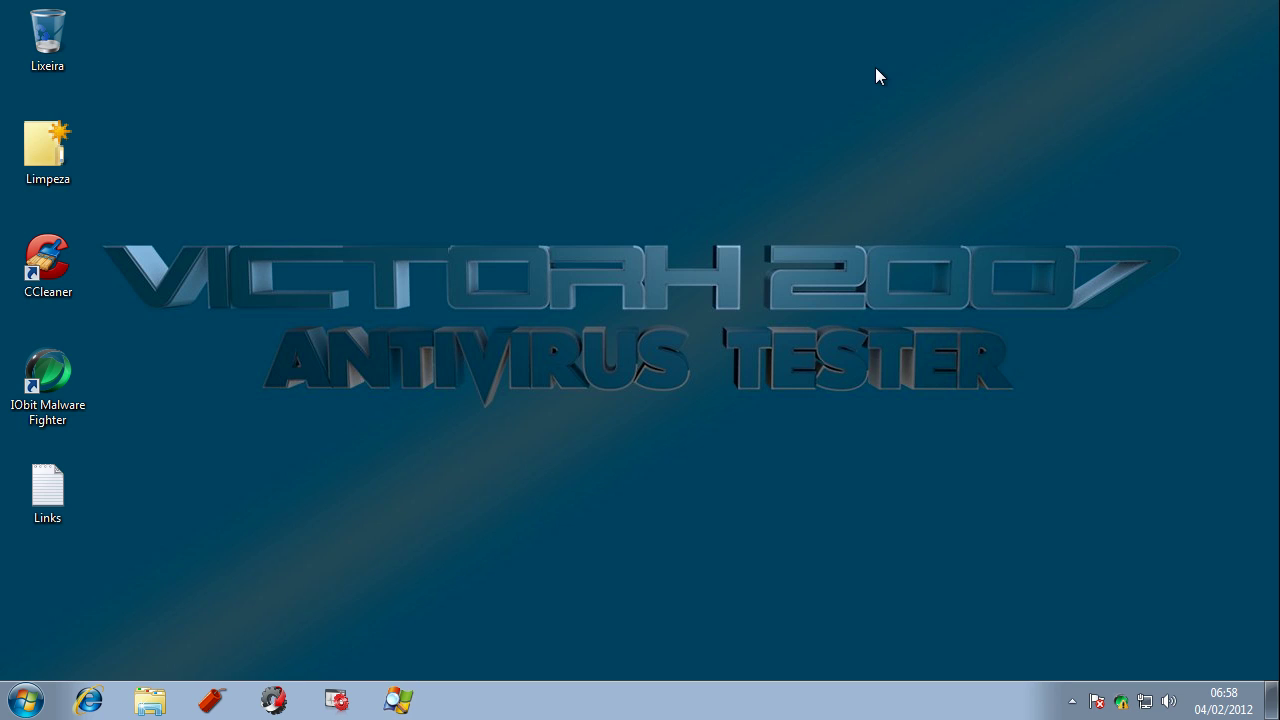
{"action": "double_click", "coordinate": [69, 499]}
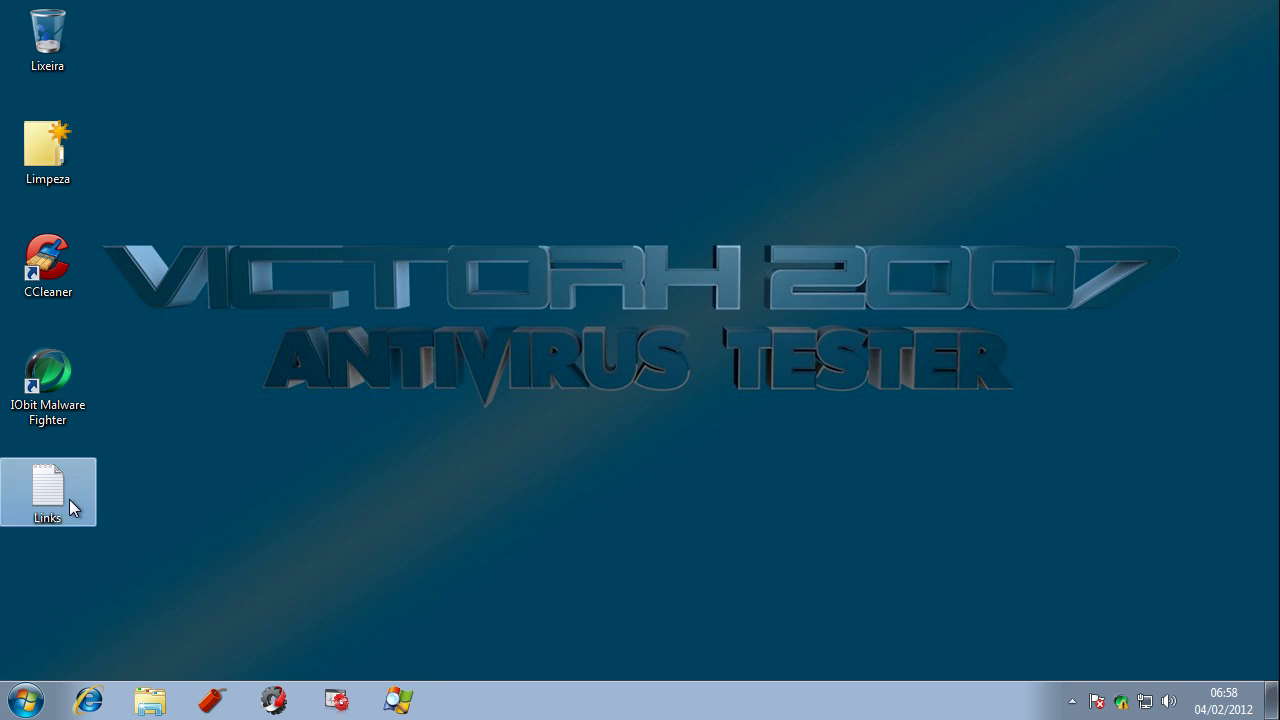
{"action": "double_click", "coordinate": [369, 239]}
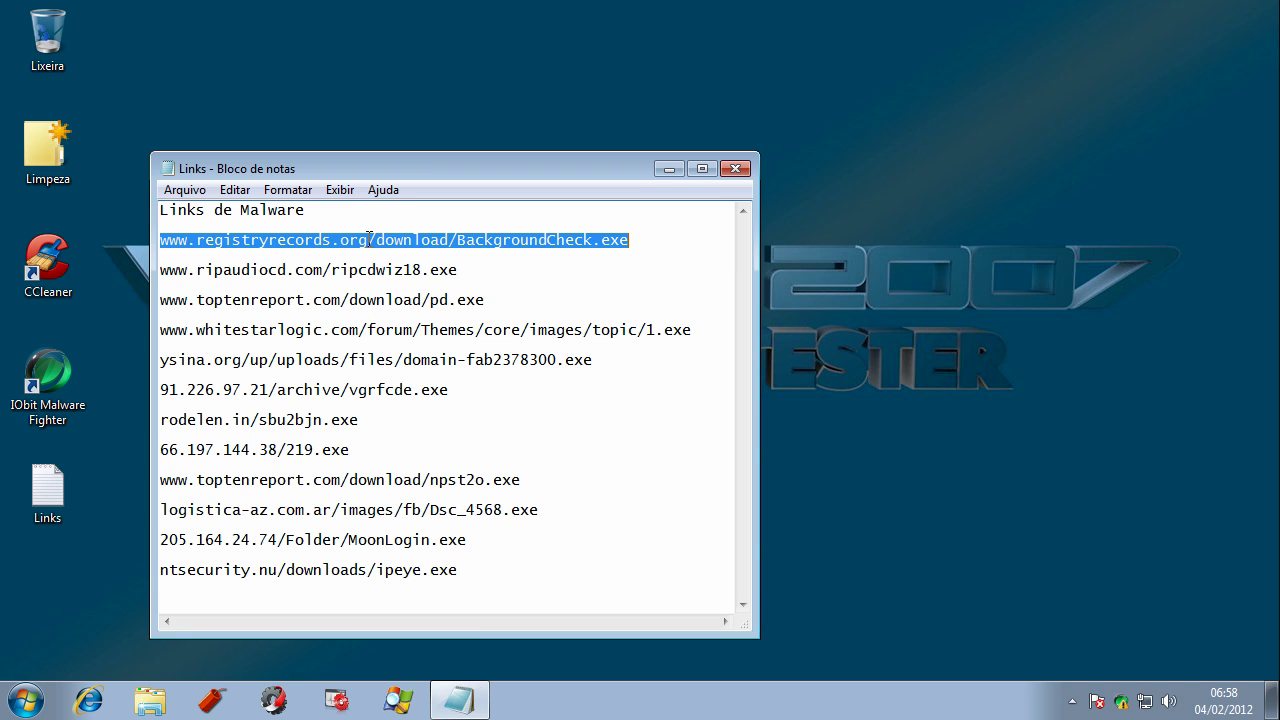
{"action": "right_click", "coordinate": [369, 239]}
{"action": "left_click", "coordinate": [420, 305]}
{"action": "left_click", "coordinate": [681, 171]}
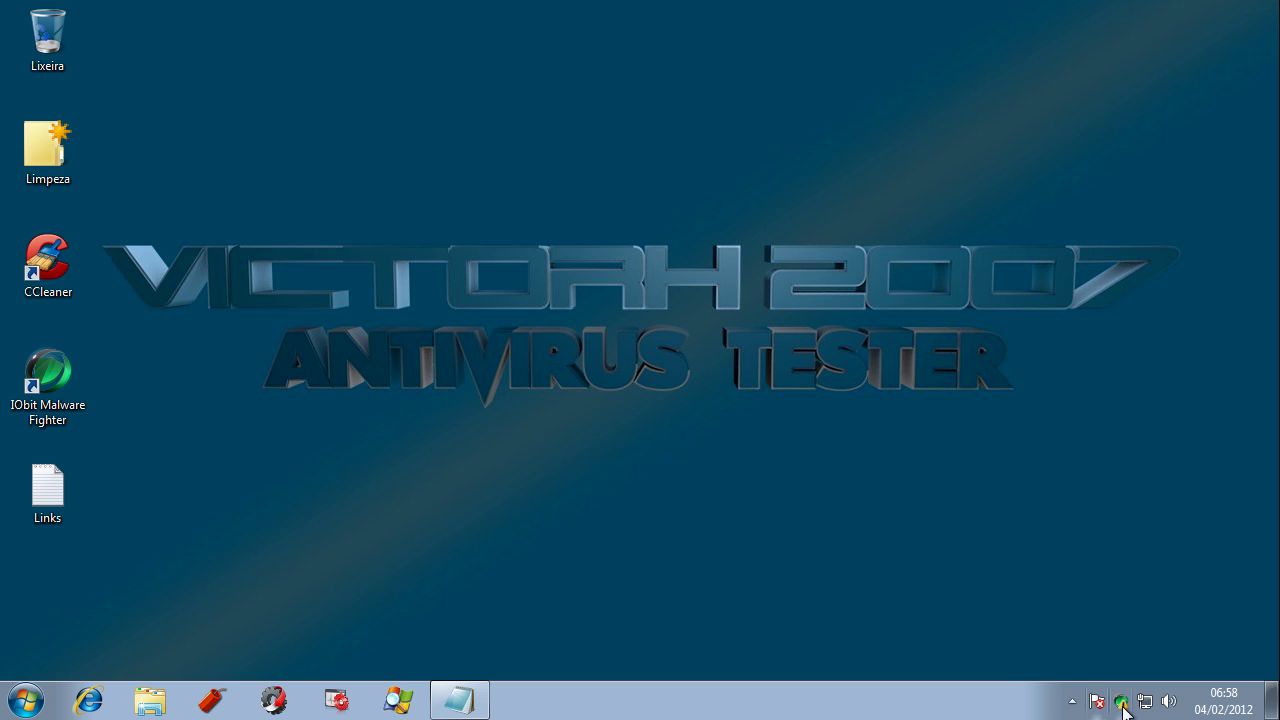
- Open COMODO KillSwitch, make its window shorter and wider, and minimize it
{"action": "left_click", "coordinate": [1072, 701]}
{"action": "double_click", "coordinate": [1103, 614]}
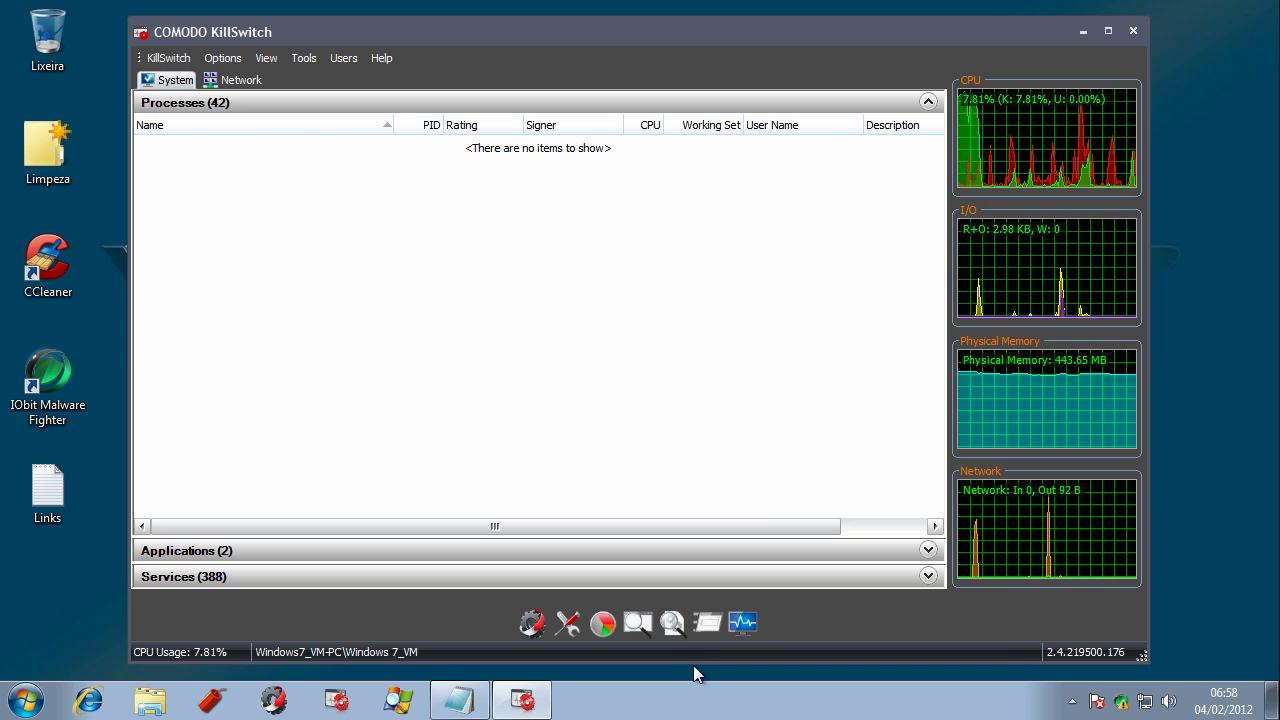
{"action": "left_click_drag", "start_coordinate": [694, 664], "coordinate": [716, 429]}
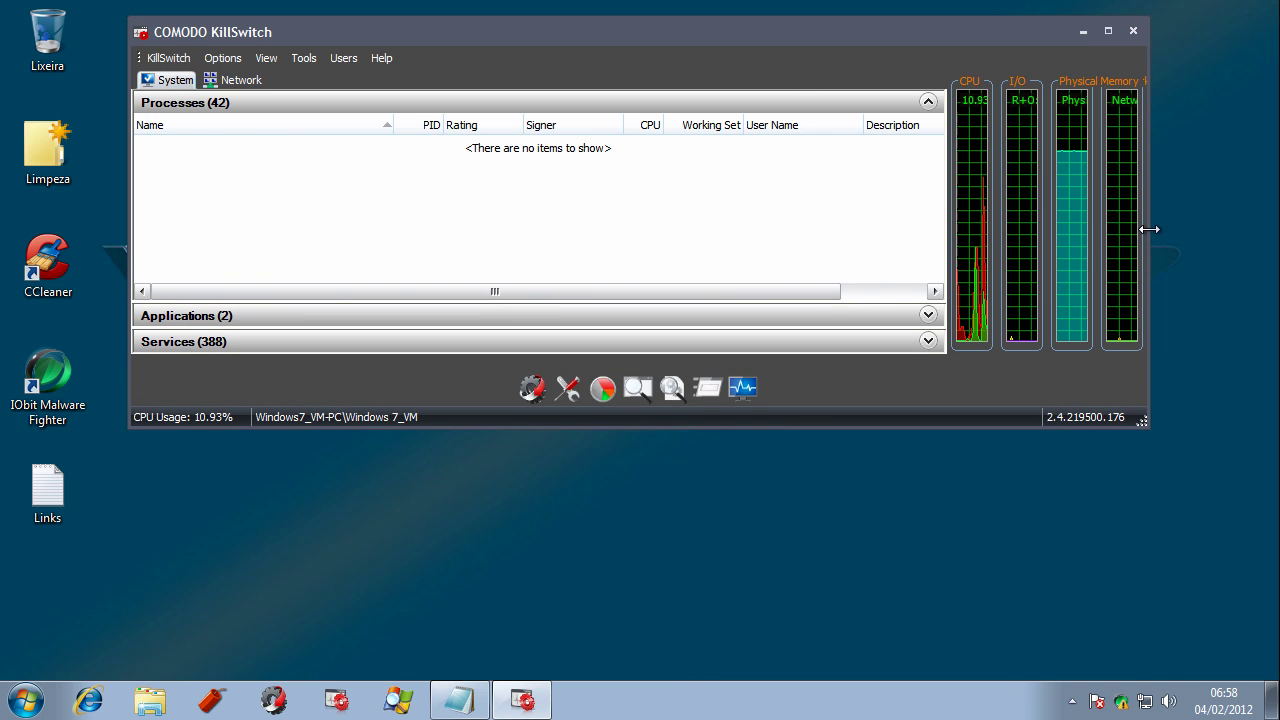
{"action": "left_click_drag", "start_coordinate": [1148, 227], "coordinate": [1252, 224]}
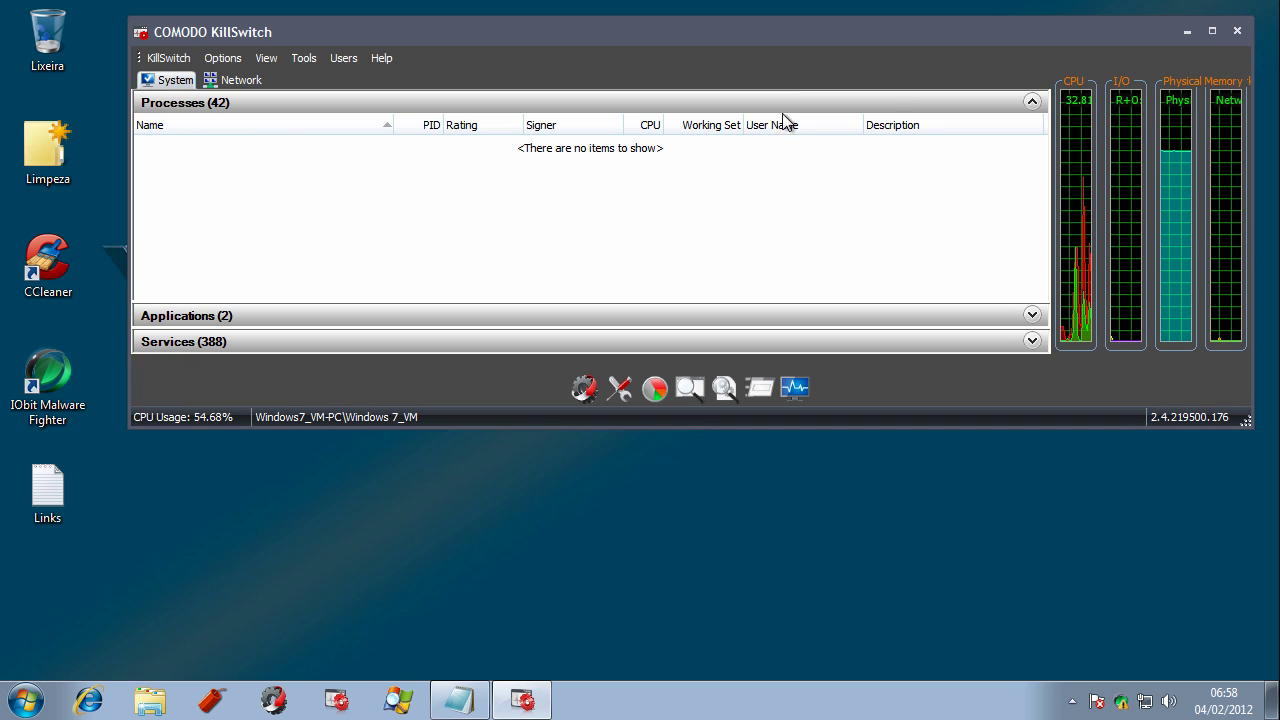
{"action": "left_click", "coordinate": [1187, 32]}
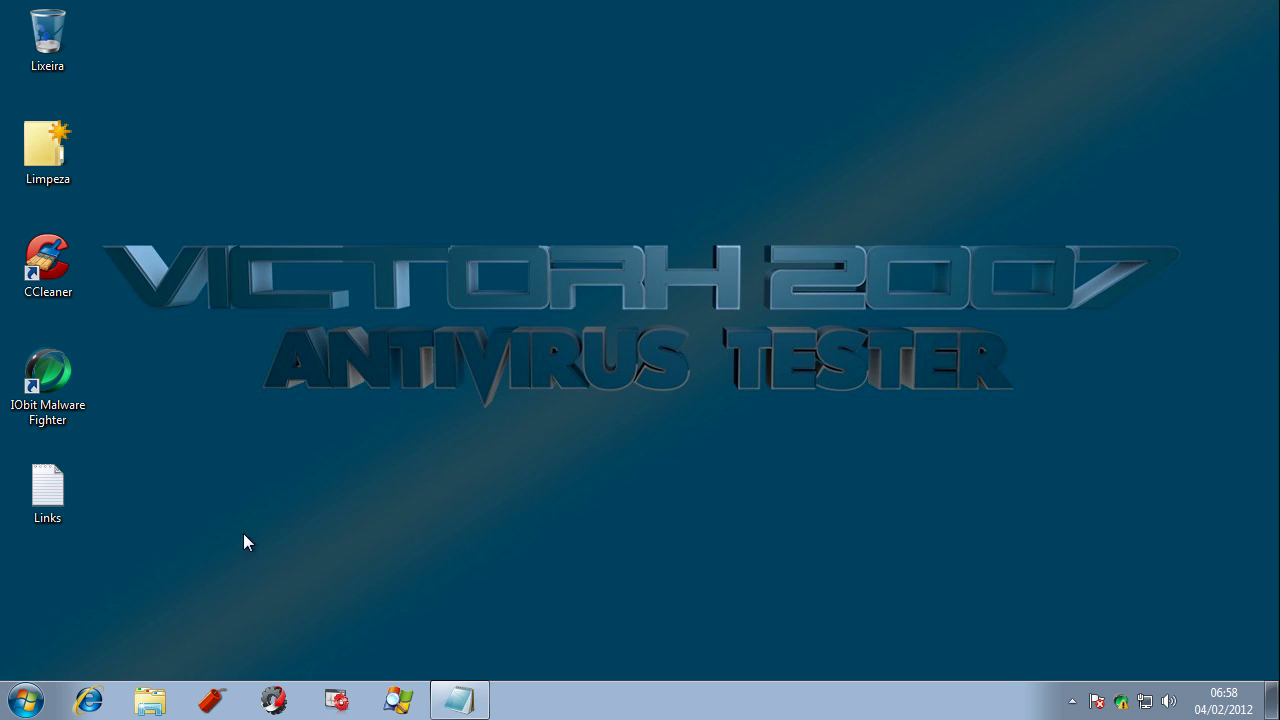
- Open Internet Explorer maximized and dismiss Google's Chrome offer and home page banner
{"action": "left_click", "coordinate": [88, 700]}
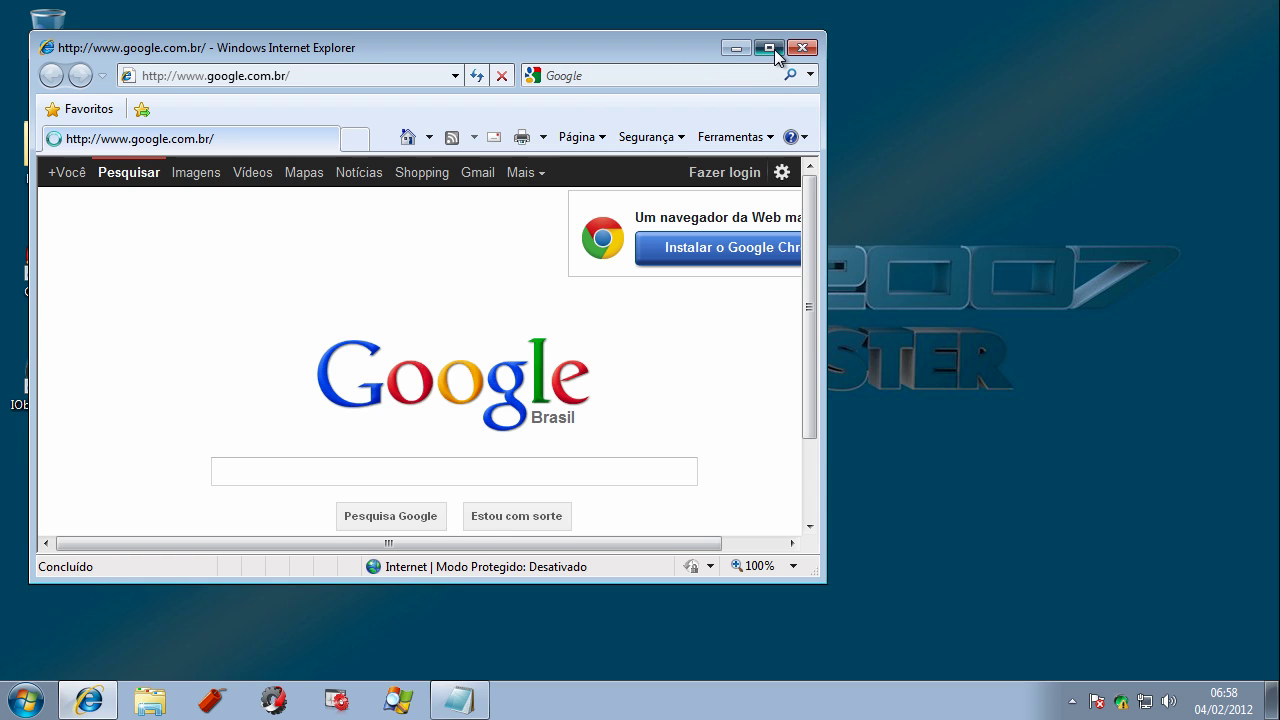
{"action": "left_click", "coordinate": [769, 47]}
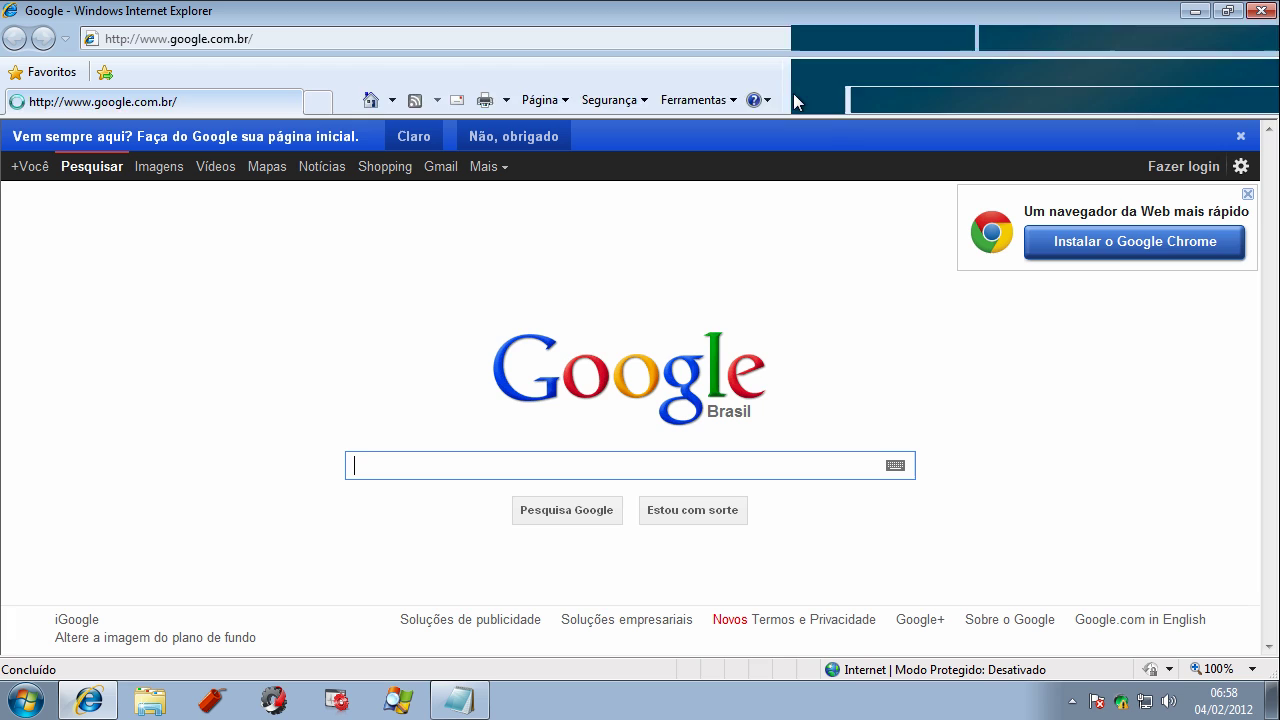
{"action": "left_click", "coordinate": [1247, 195]}
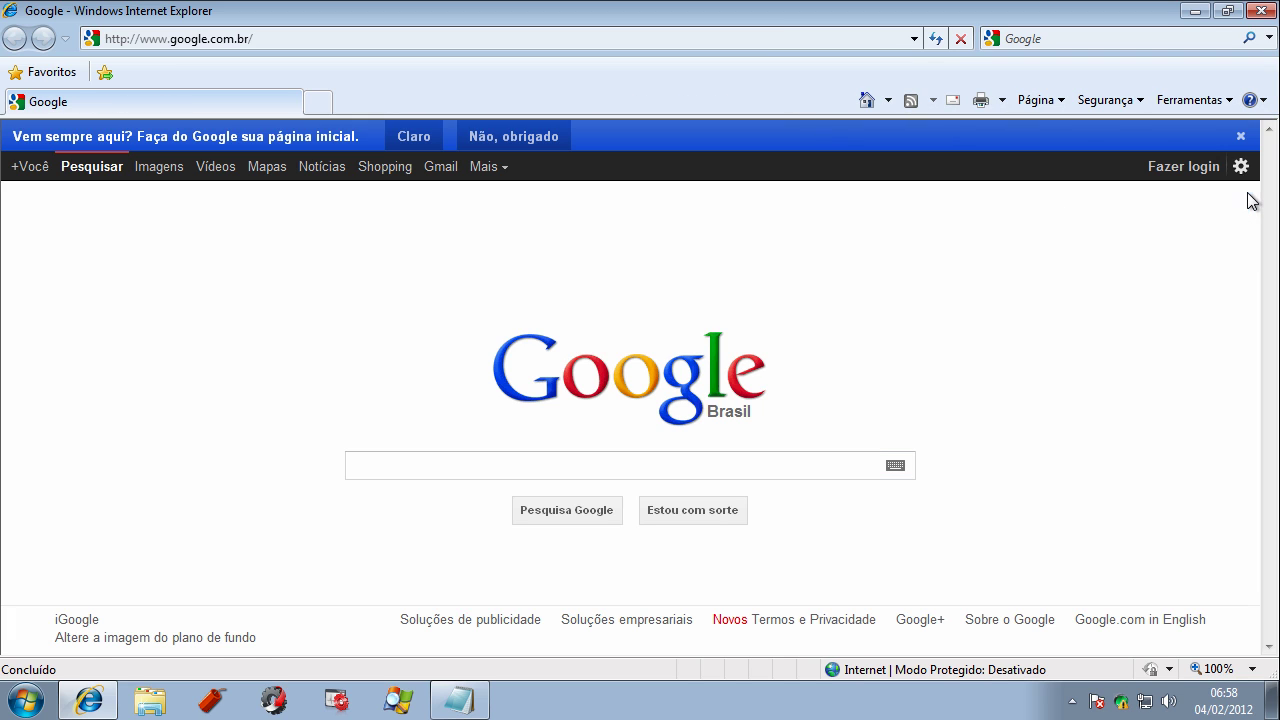
{"action": "left_click", "coordinate": [1241, 137]}
- Load the copied registryrecords.org link in the browser and run BackgroundCheck.exe despite the security warnings
{"action": "left_click", "coordinate": [248, 40]}
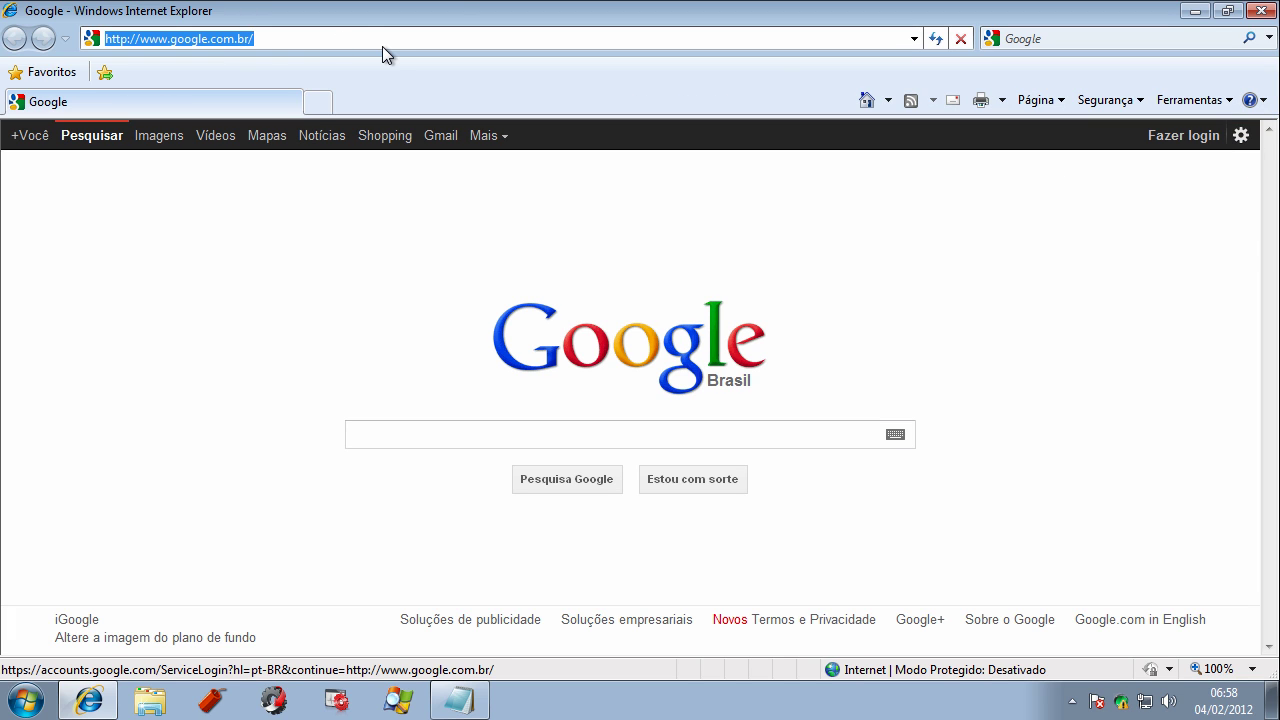
{"action": "key", "text": "ctrl+v"}
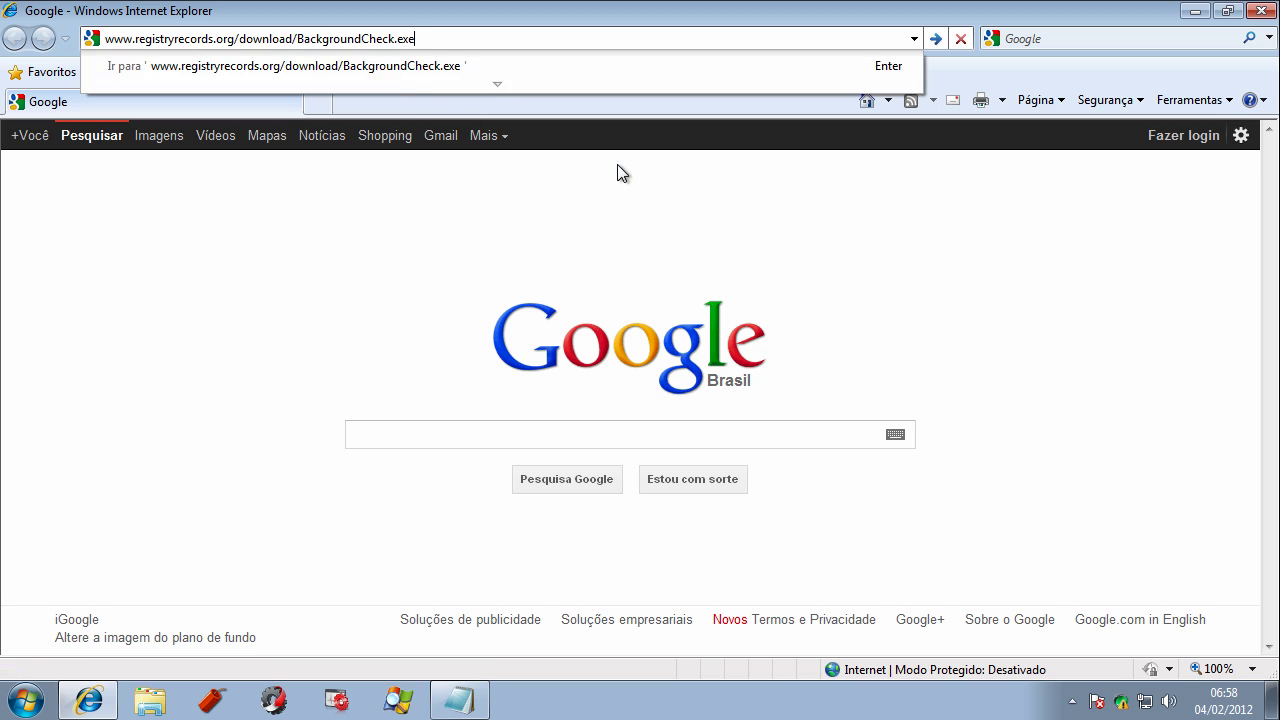
{"action": "key", "text": "Return"}
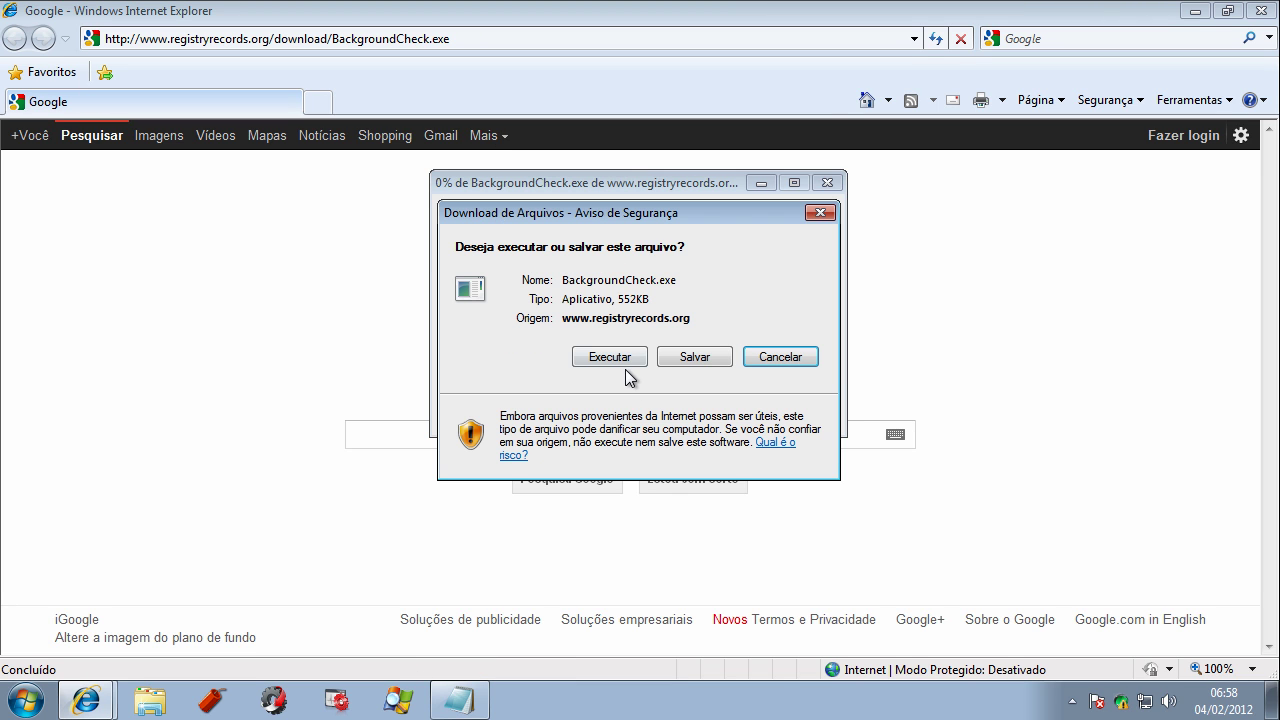
{"action": "left_click", "coordinate": [625, 358]}
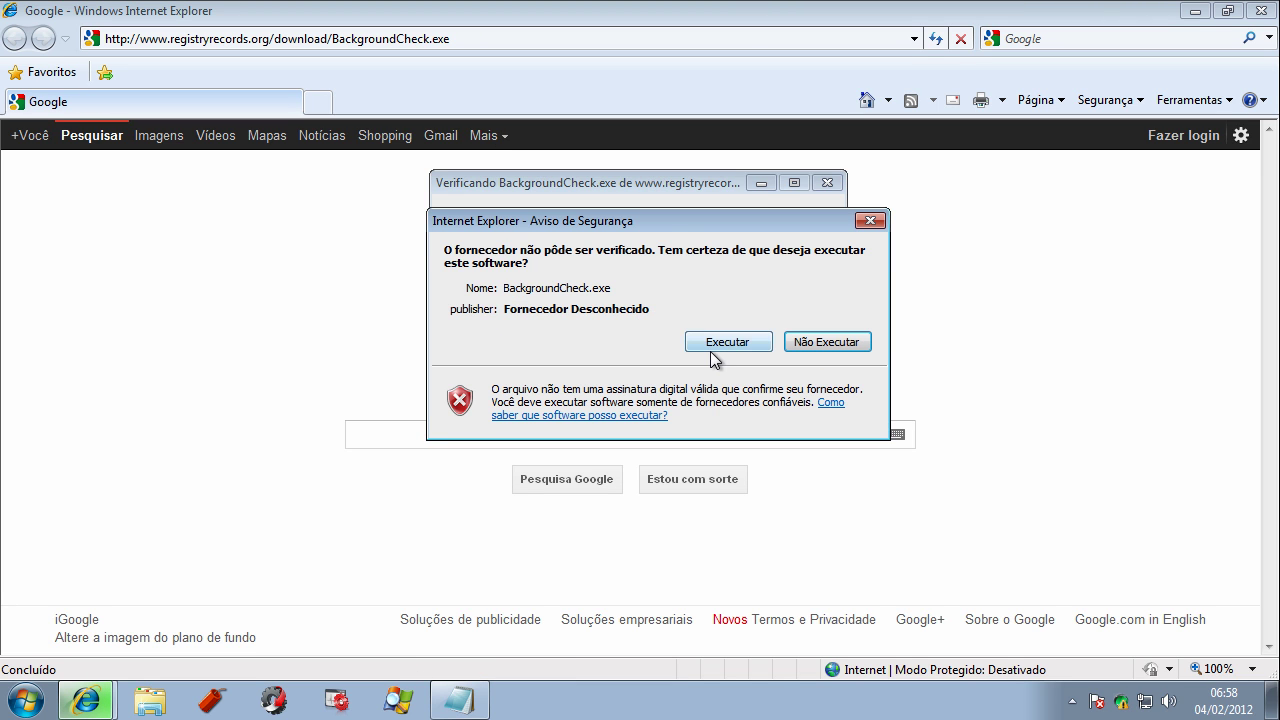
{"action": "left_click", "coordinate": [716, 349]}
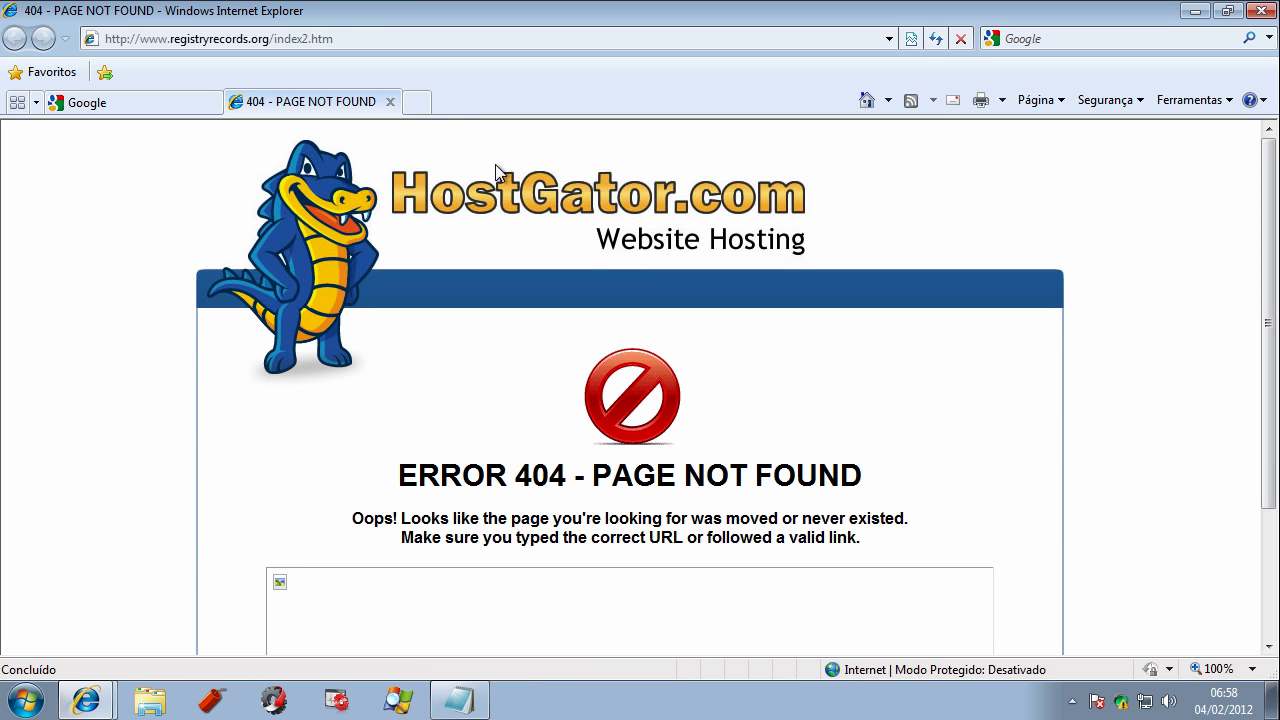
- Look through the registryrecords.org page that opened in a new tab and close that tab
{"action": "scroll", "coordinate": [640, 400], "scroll_direction": "down", "scroll_amount": 3}
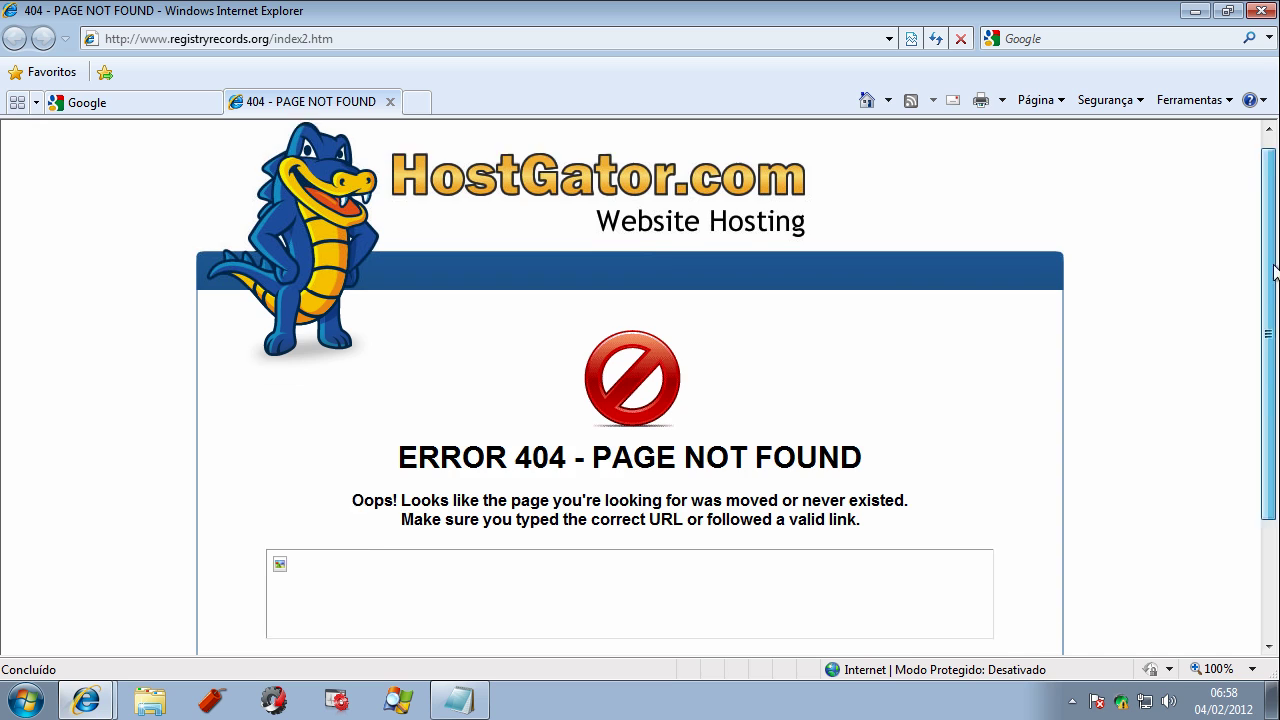
{"action": "scroll", "coordinate": [640, 400], "scroll_direction": "up", "scroll_amount": 3}
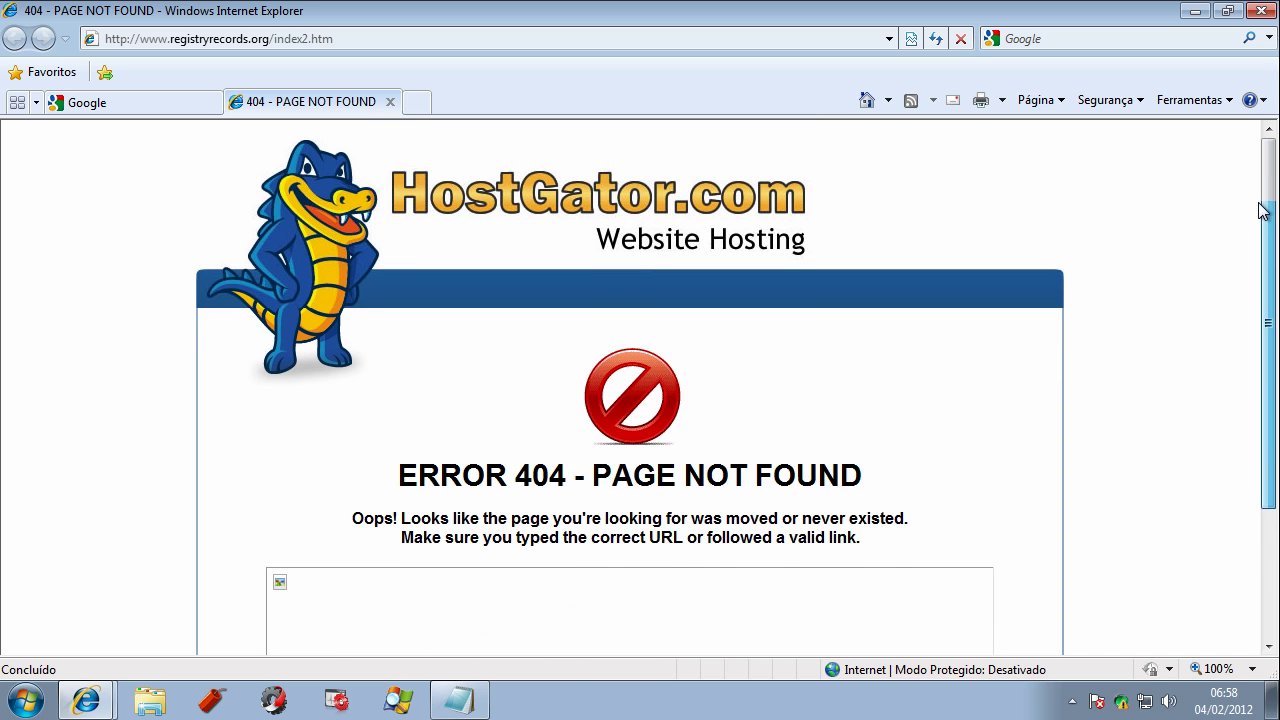
{"action": "left_click", "coordinate": [390, 101]}
{"action": "left_click", "coordinate": [459, 700]}
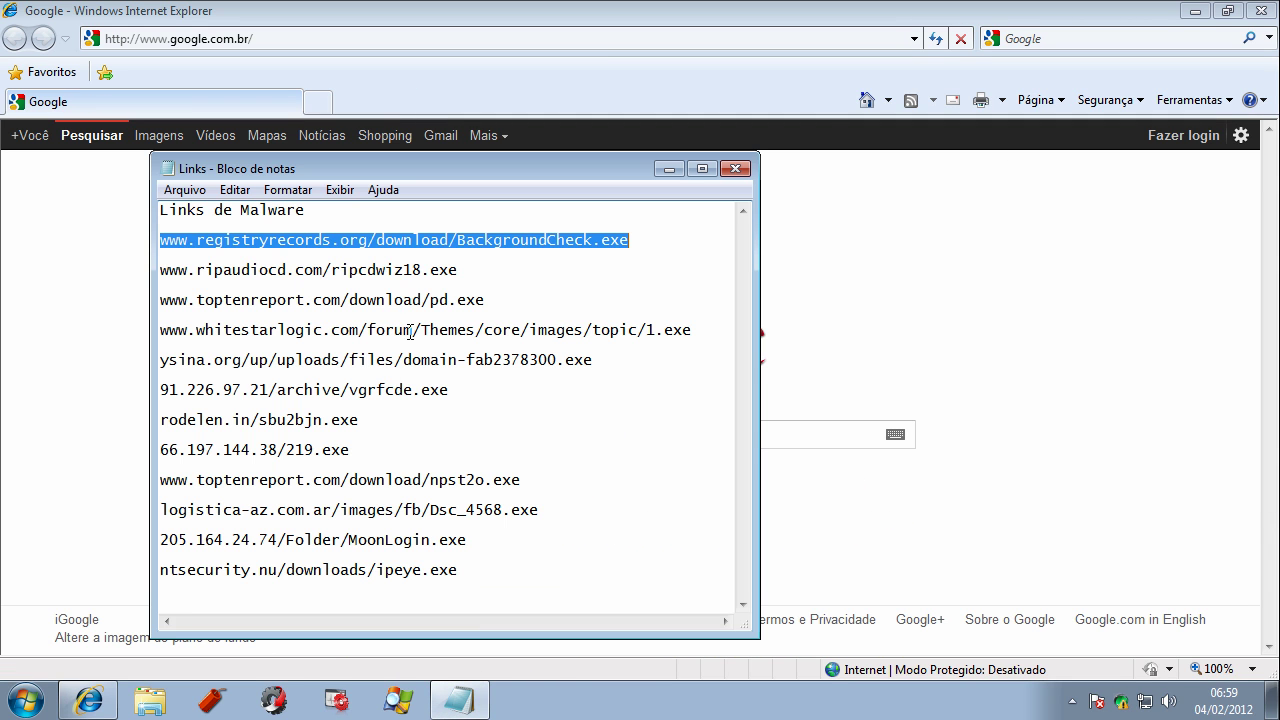
{"action": "double_click", "coordinate": [409, 270]}
{"action": "key", "text": "ctrl+c"}
{"action": "right_click", "coordinate": [409, 270]}
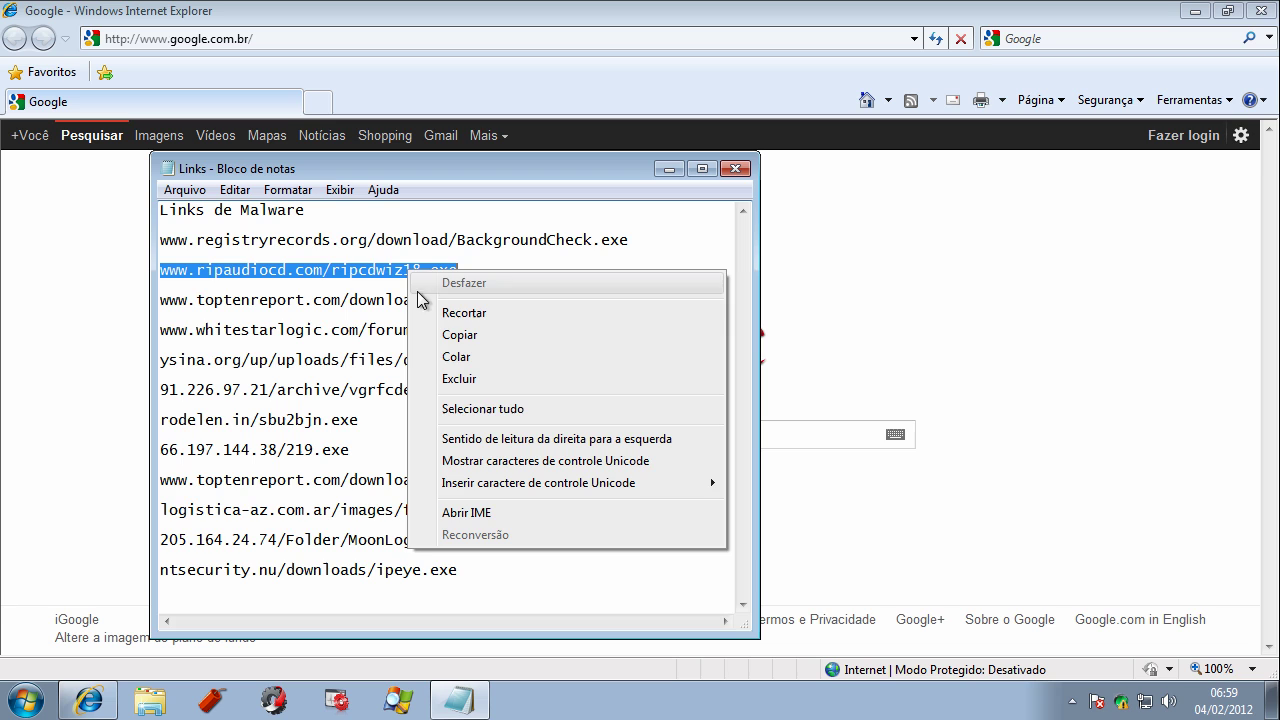
{"action": "left_click", "coordinate": [448, 338]}
{"action": "left_click", "coordinate": [258, 38]}
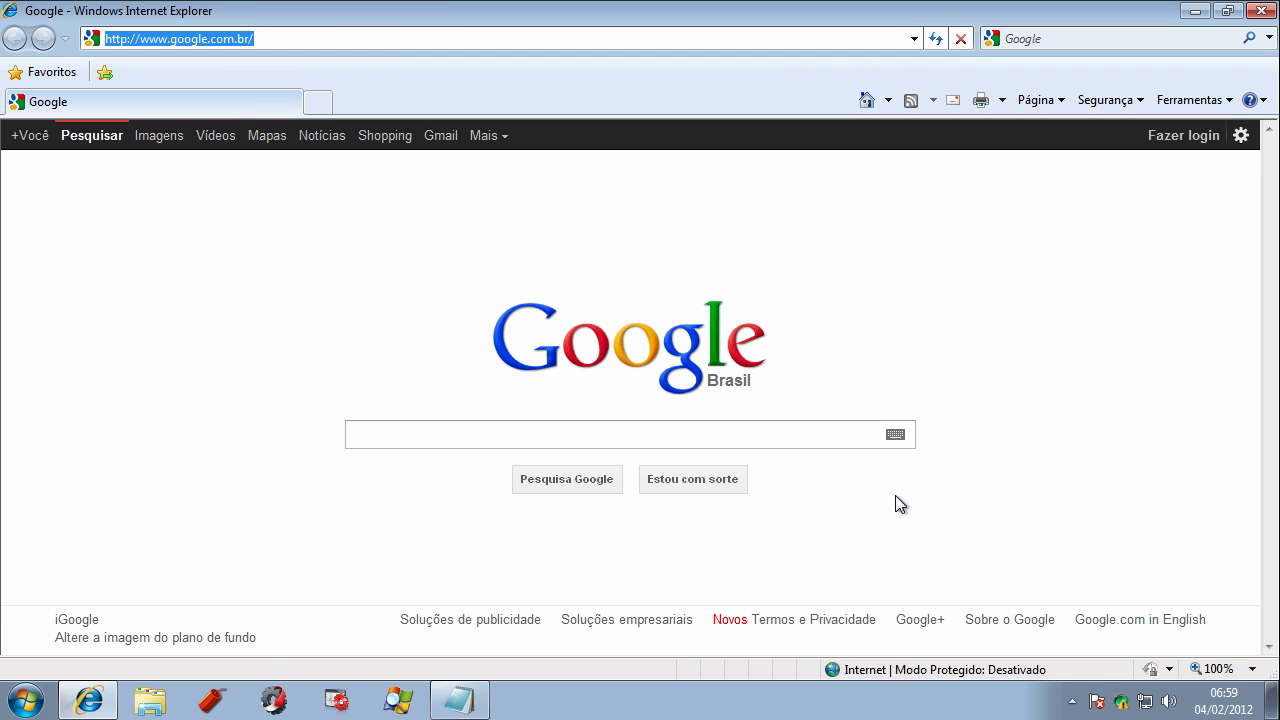
- Open COMODO KillSwitch to check its process list after running the first sample
{"action": "left_click", "coordinate": [1071, 700]}
{"action": "left_click", "coordinate": [1102, 614]}
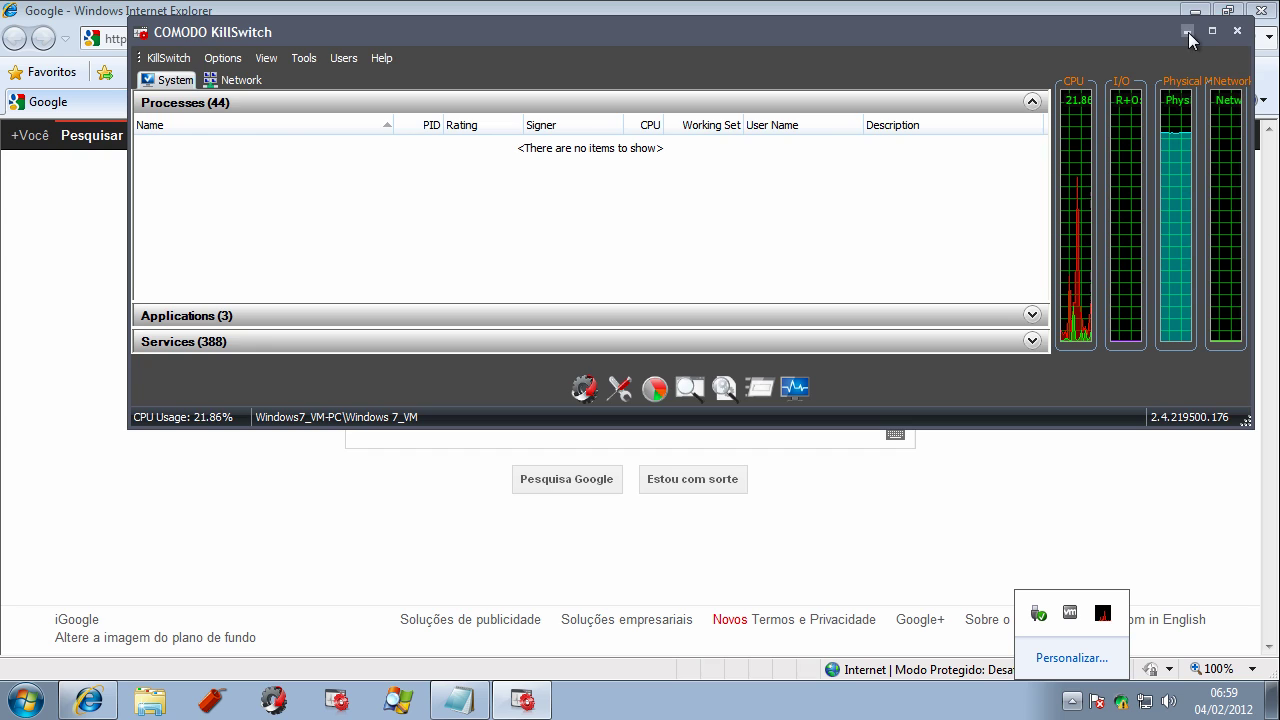
- Minimize COMODO KillSwitch, load the copied ripaudiocd.com link in the browser and run the downloaded ripcdwiz19.exe despite the security warnings
{"action": "left_click", "coordinate": [1187, 31]}
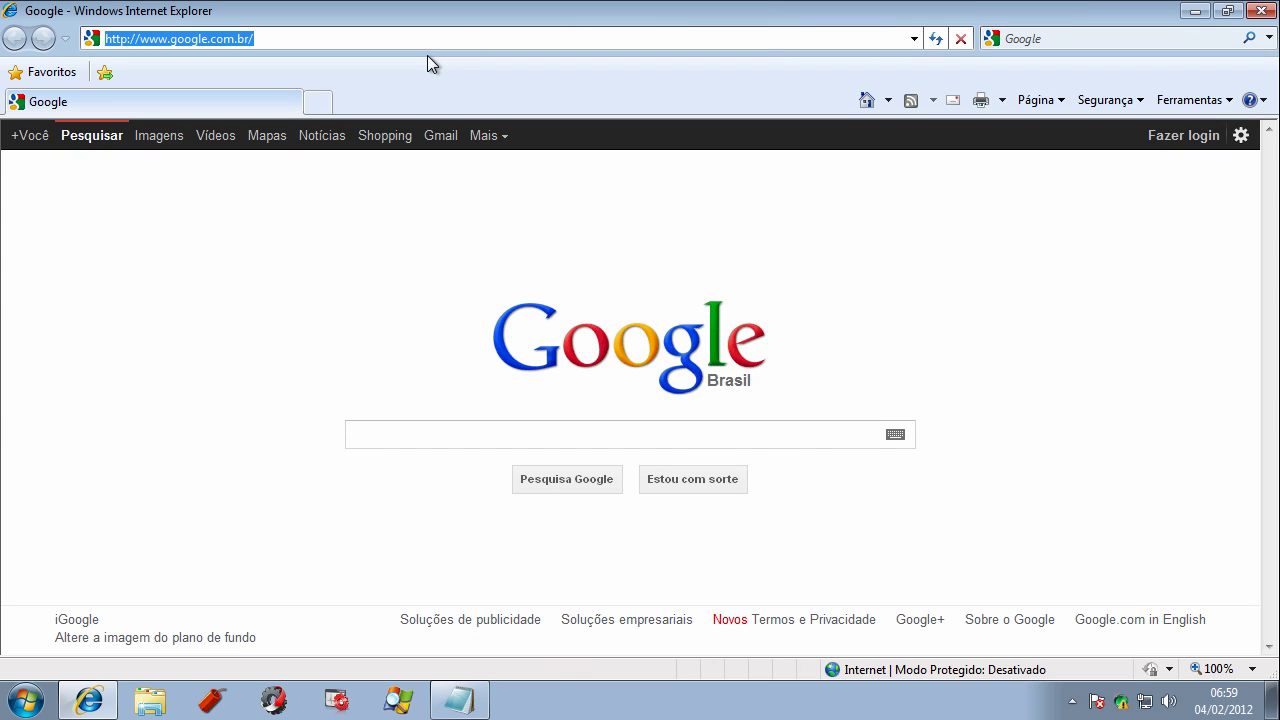
{"action": "key", "text": "ctrl+v"}
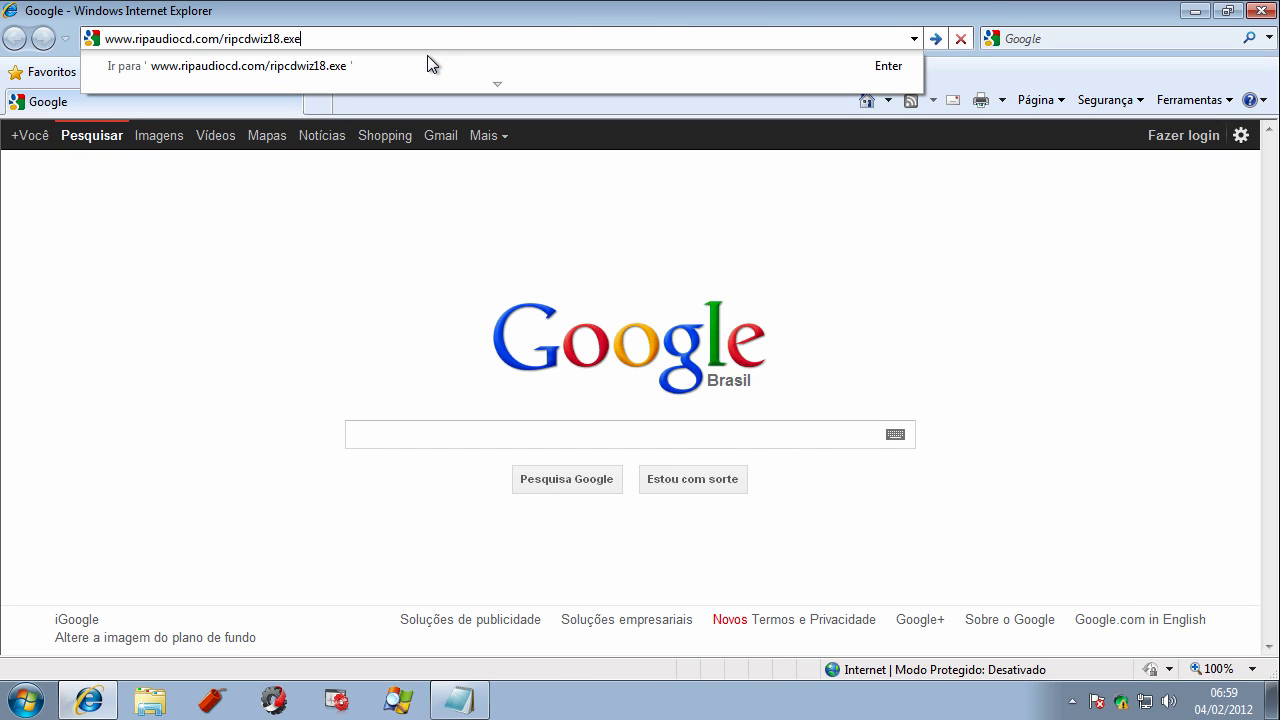
{"action": "key", "text": "Return"}
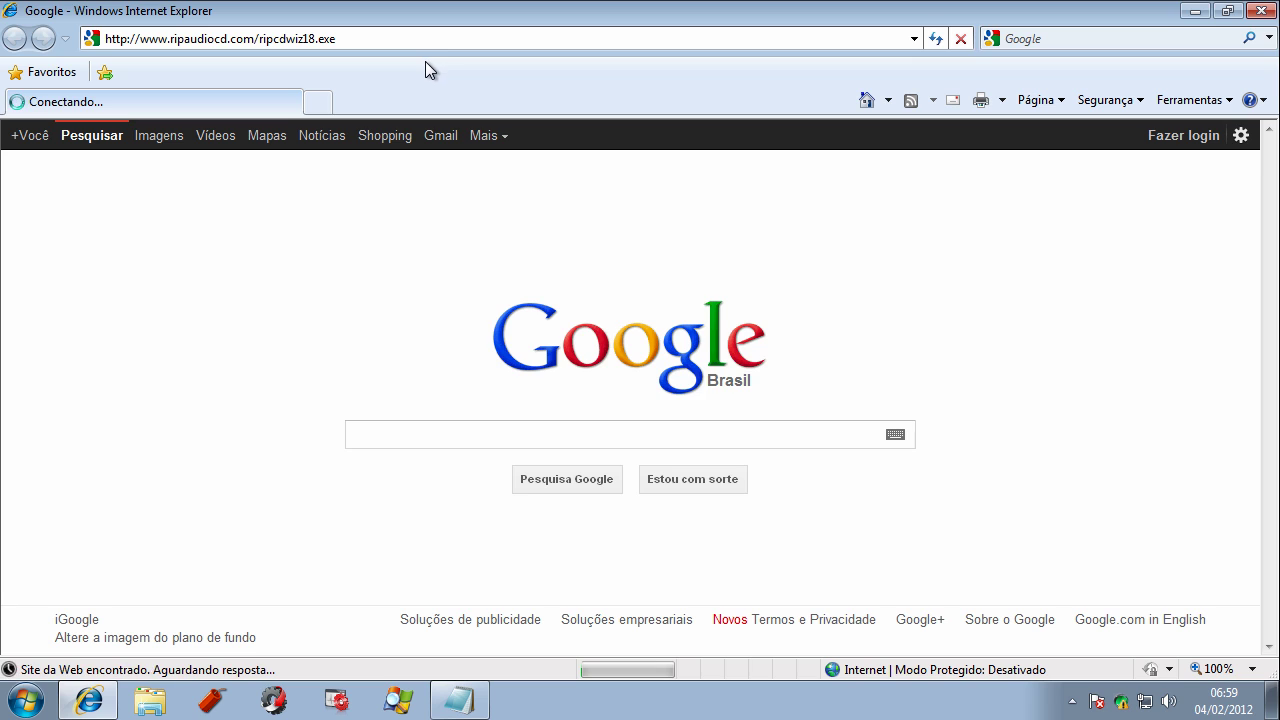
{"action": "left_click", "coordinate": [611, 357]}
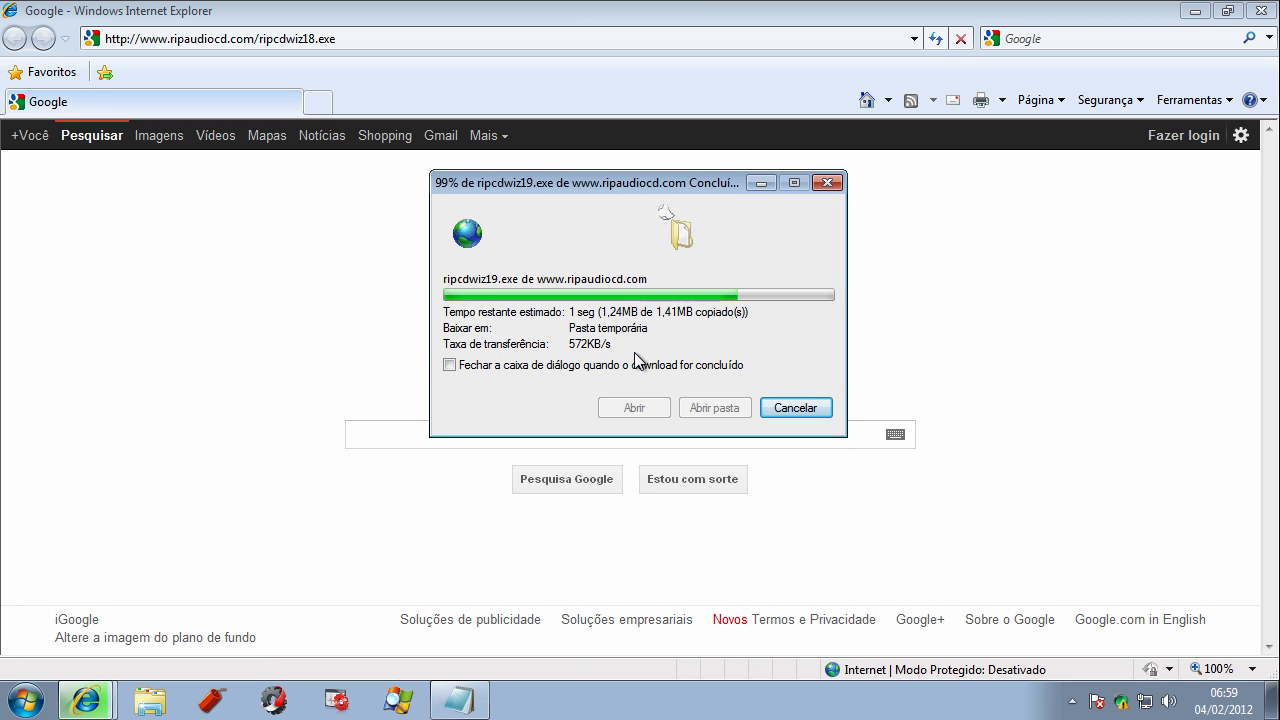
{"action": "left_click", "coordinate": [670, 296]}
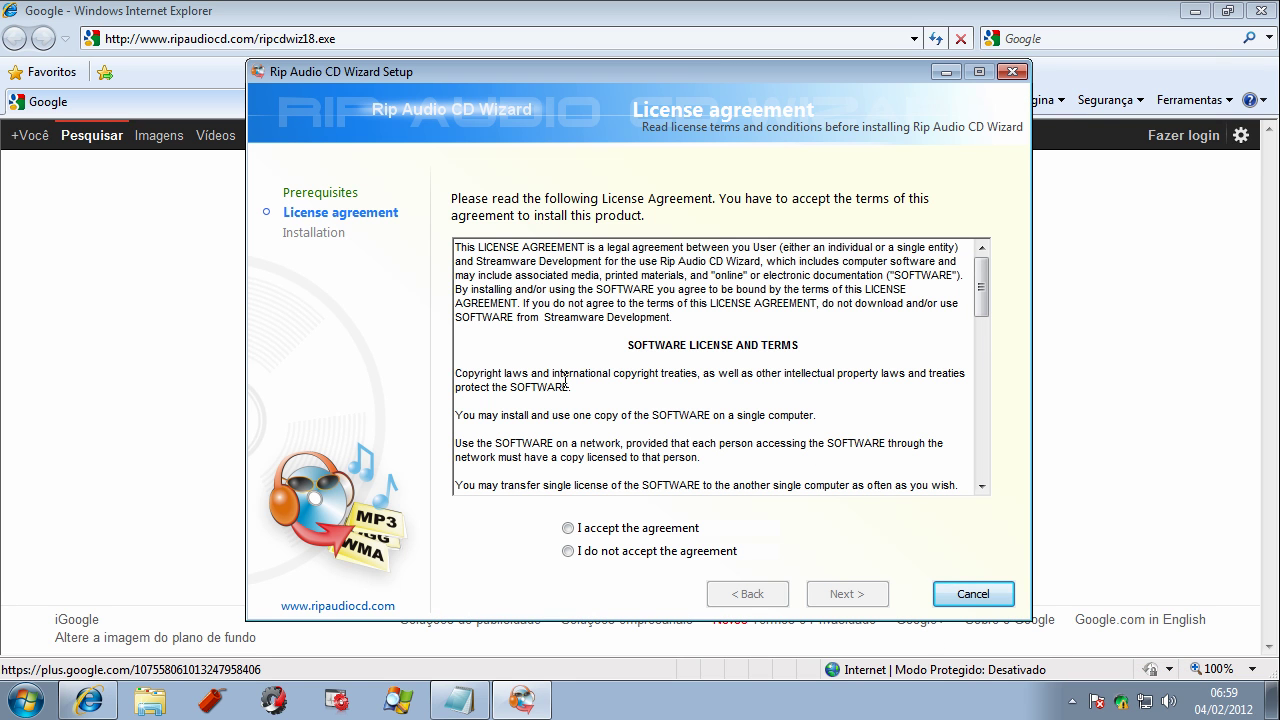
- Accept the Rip Audio CD Wizard license agreement, install the program and bring its window to the front
{"action": "left_click", "coordinate": [580, 533]}
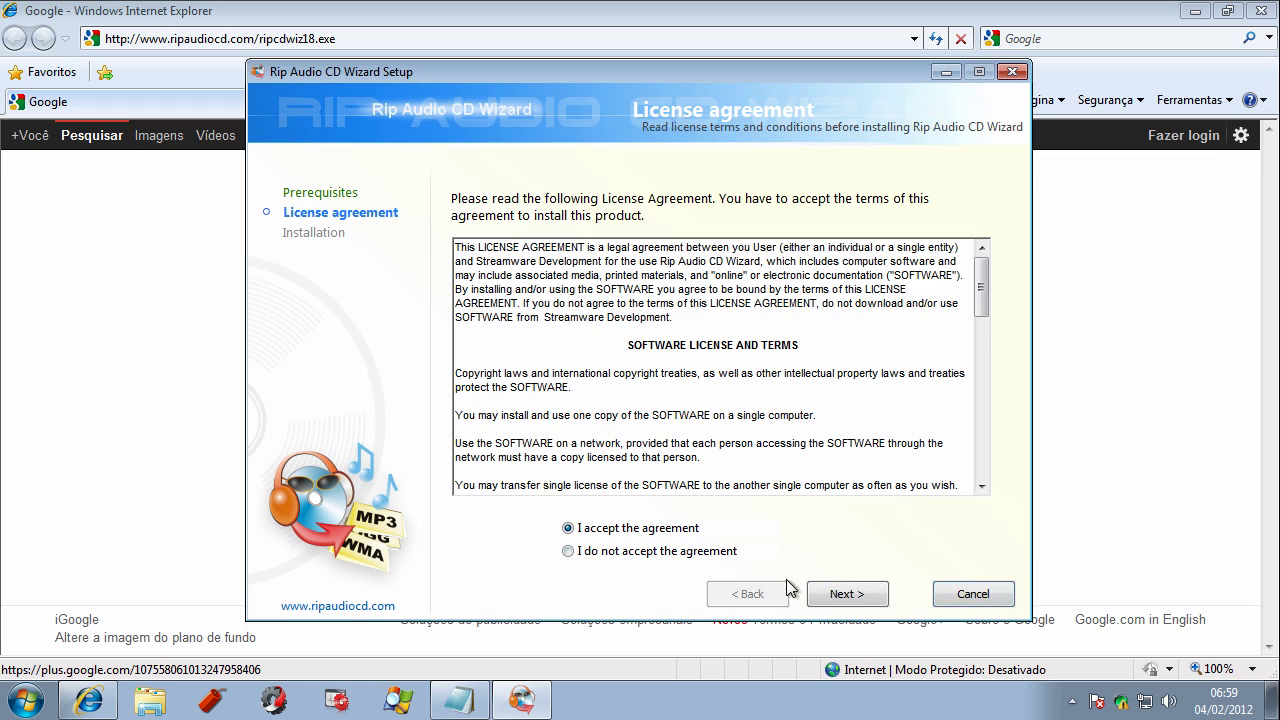
{"action": "left_click", "coordinate": [855, 597]}
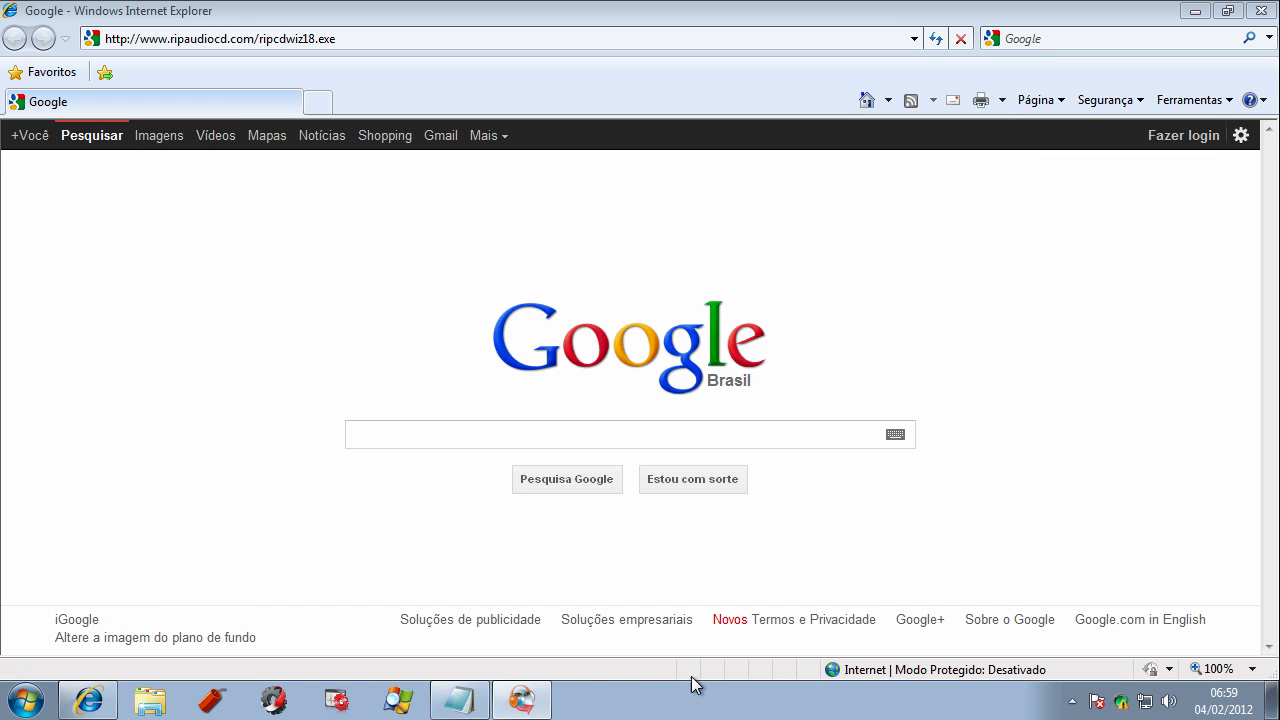
{"action": "left_click", "coordinate": [535, 708]}
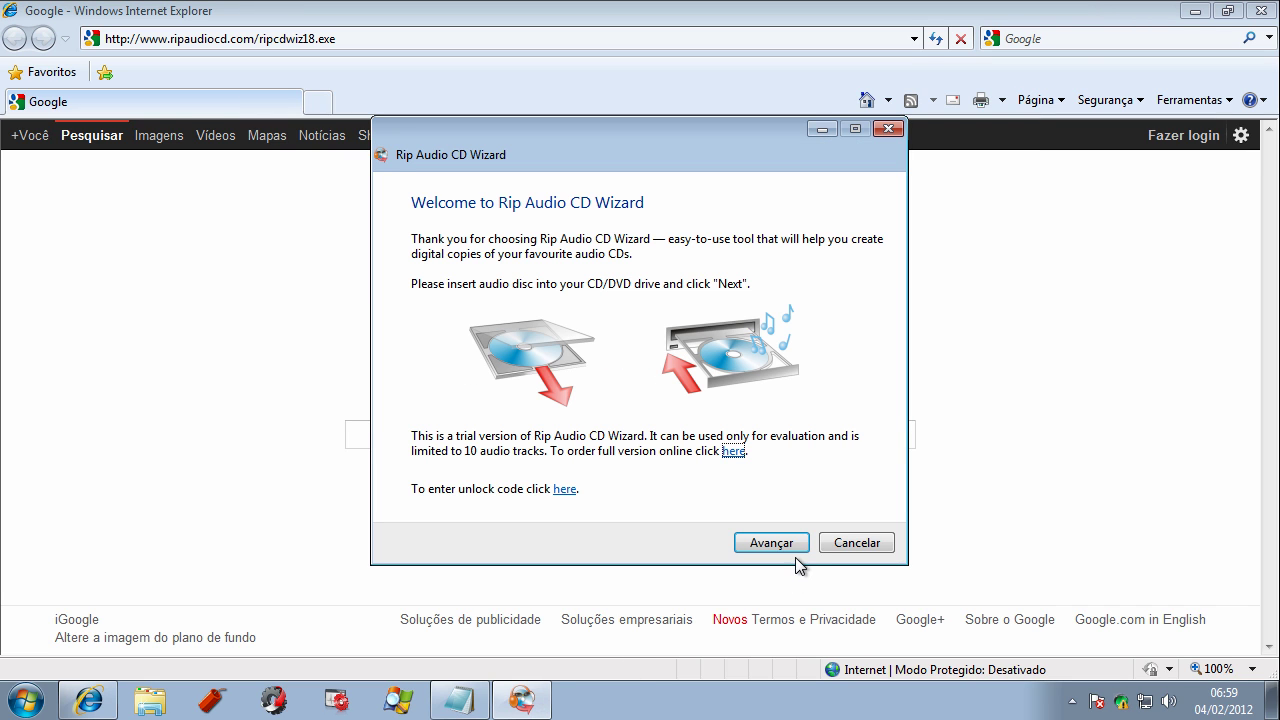
- Try to advance Rip Audio CD Wizard past the audio disc page, then cancel the wizard
{"action": "left_click", "coordinate": [788, 546]}
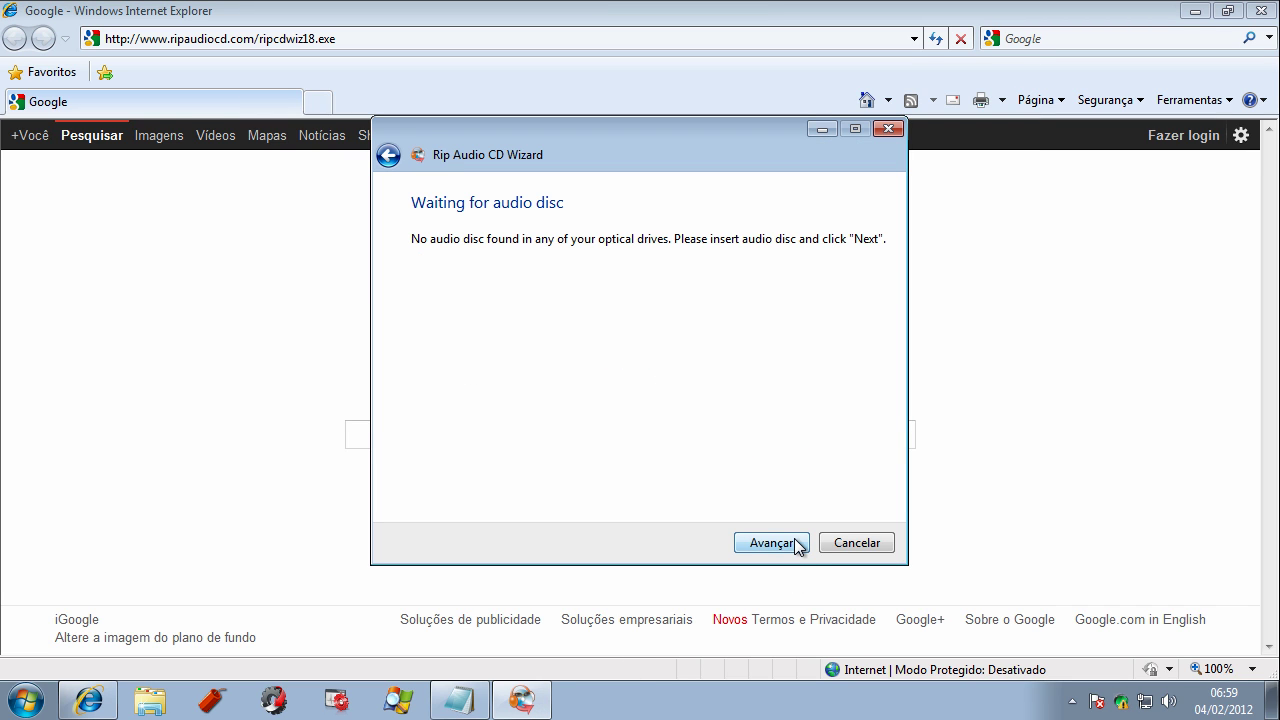
{"action": "left_click", "coordinate": [797, 546]}
{"action": "left_click", "coordinate": [795, 548]}
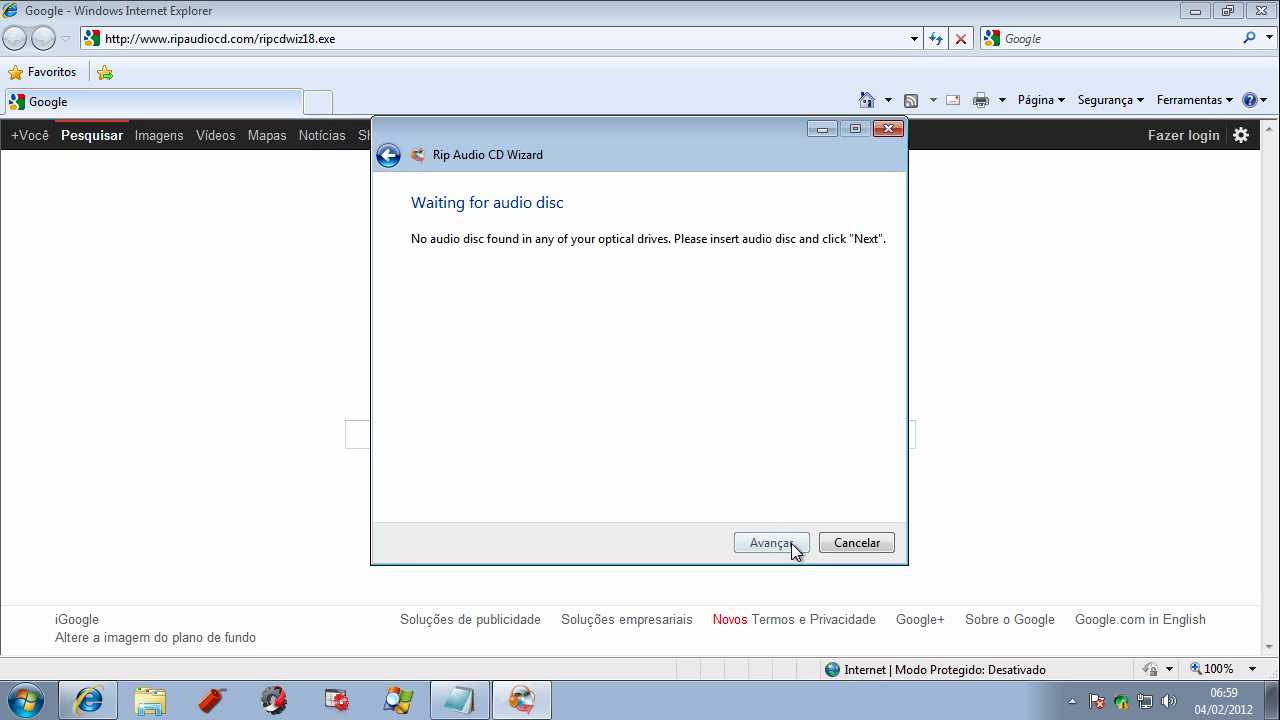
{"action": "left_click", "coordinate": [857, 545]}
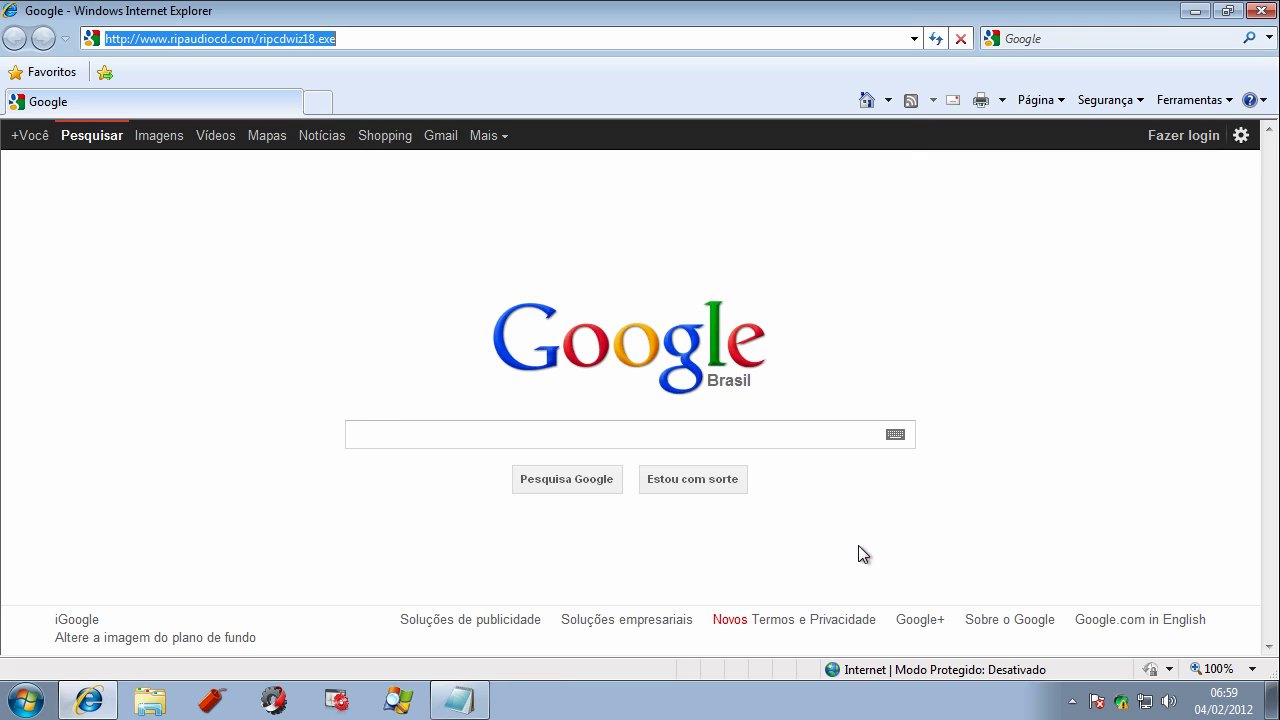
{"action": "left_click", "coordinate": [459, 700]}
{"action": "double_click", "coordinate": [358, 299]}
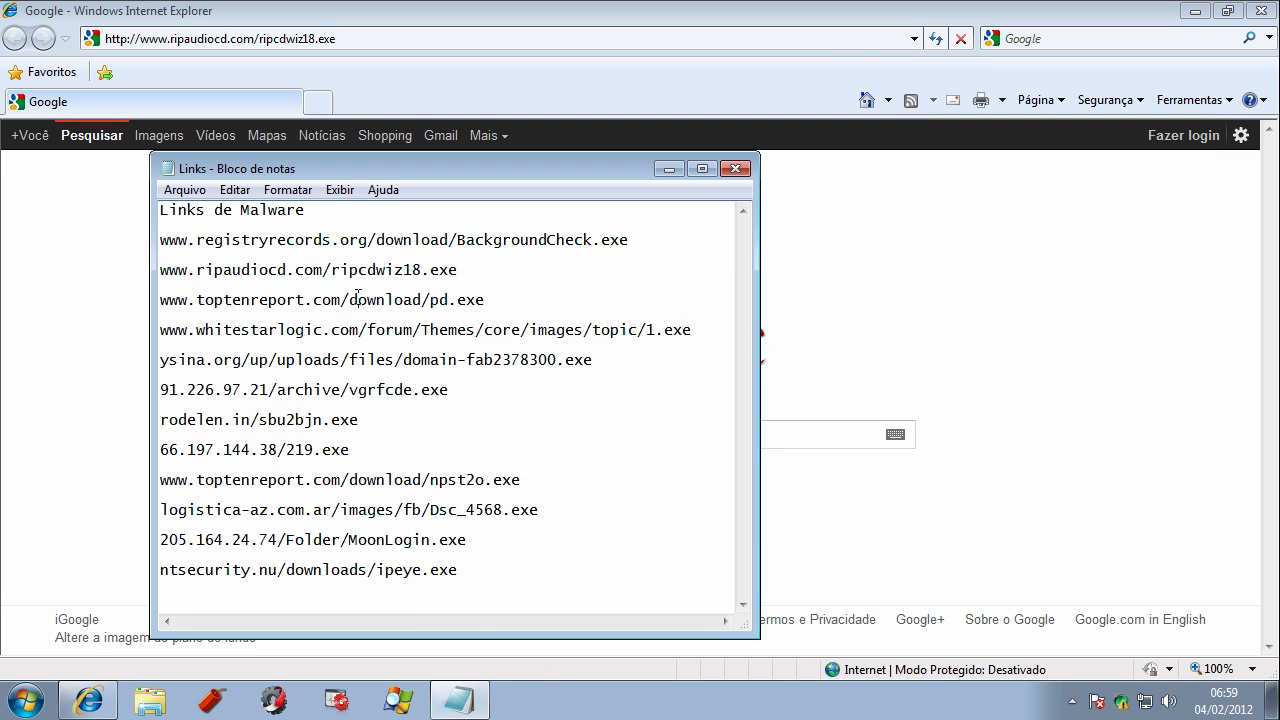
{"action": "right_click", "coordinate": [358, 299]}
{"action": "left_click", "coordinate": [441, 364]}
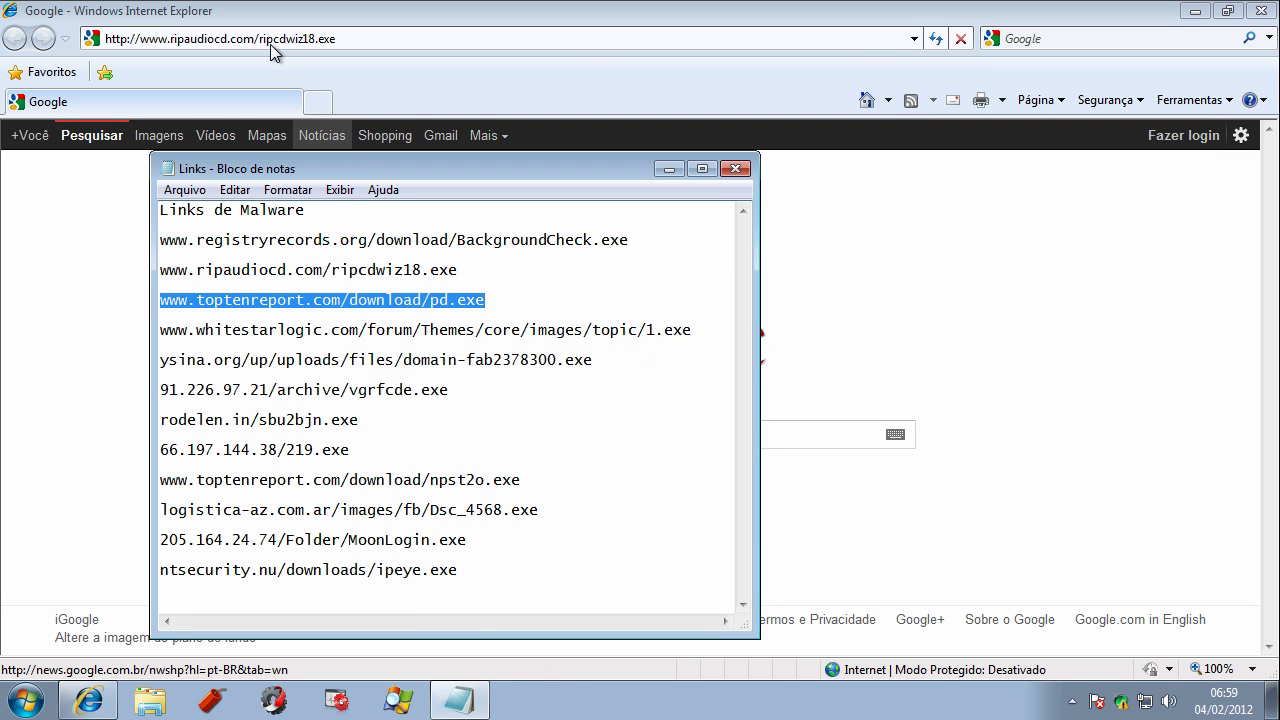
- Load the copied toptenreport.com link in the browser and run pd.exe despite the security warnings
{"action": "left_click", "coordinate": [272, 40]}
{"action": "left_click_drag", "start_coordinate": [272, 40], "coordinate": [42, 38]}
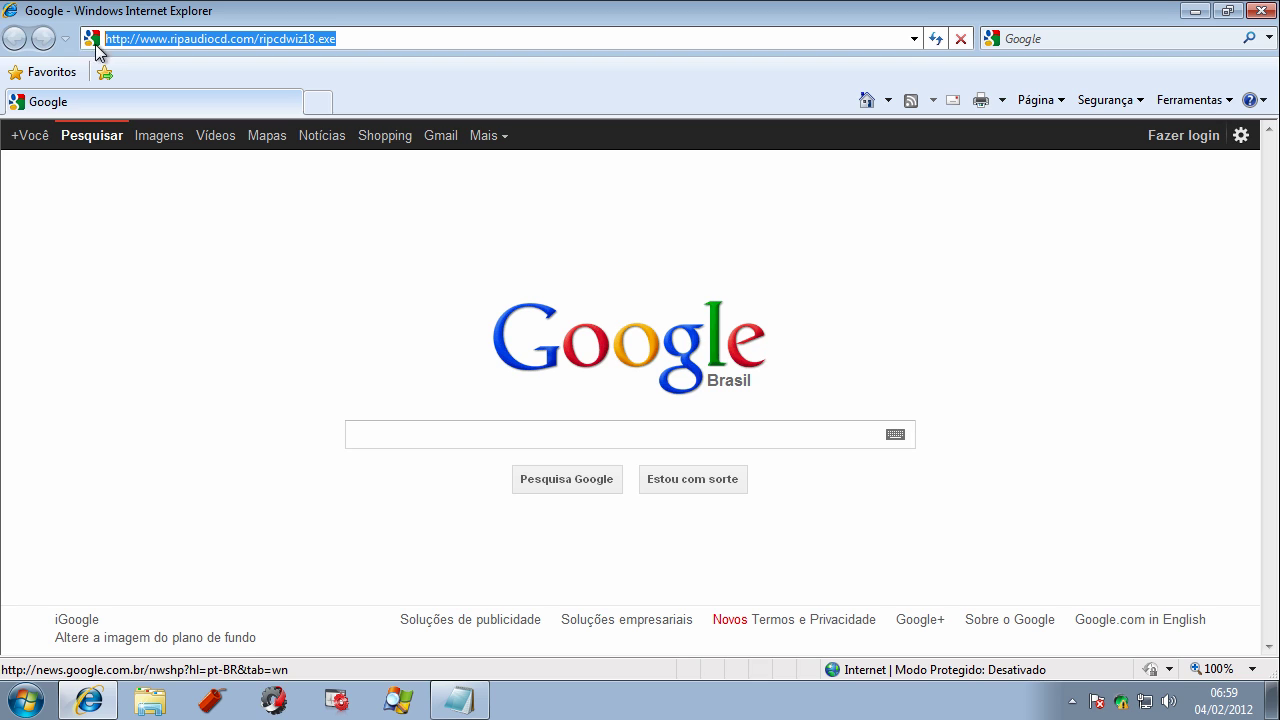
{"action": "key", "text": "ctrl+v"}
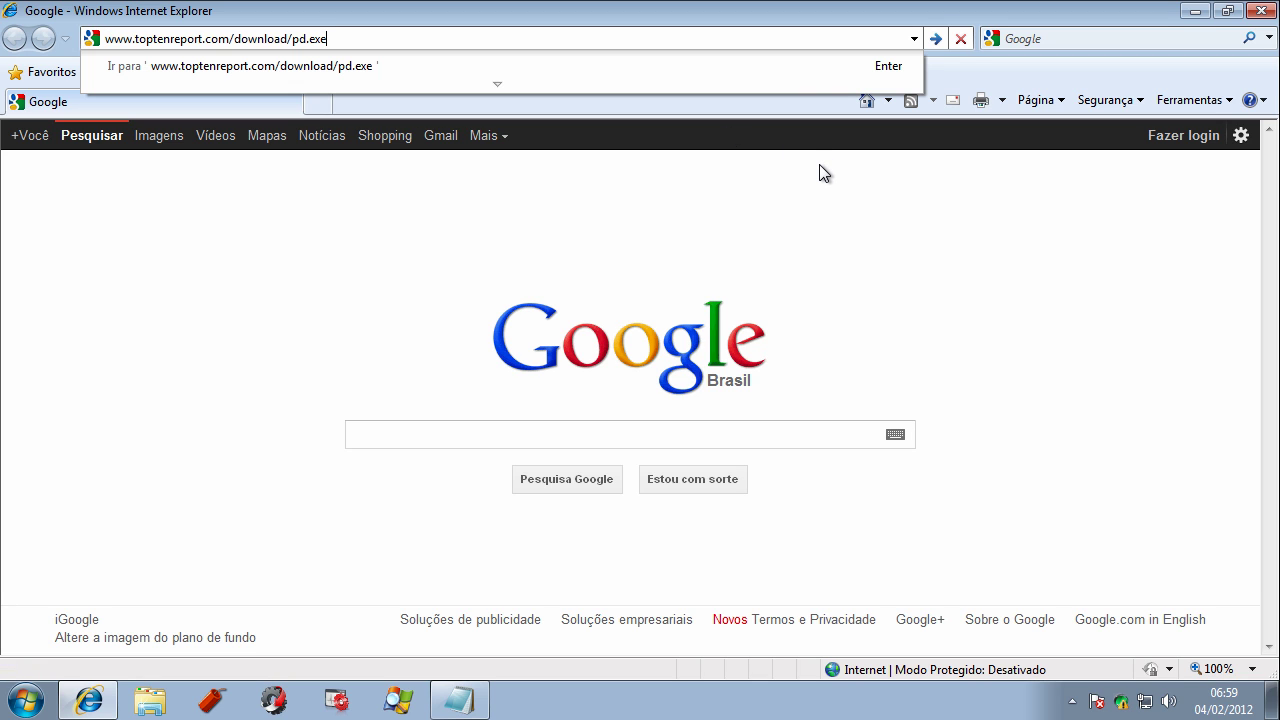
{"action": "key", "text": "Return"}
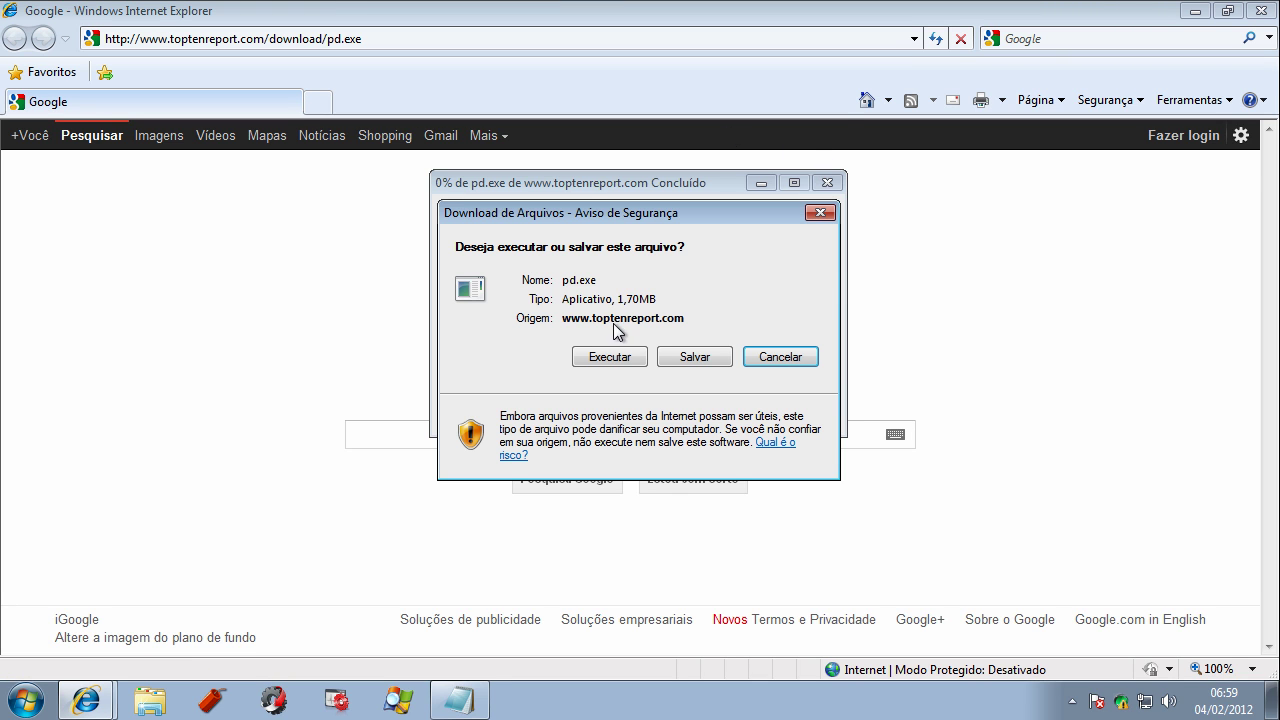
{"action": "left_click", "coordinate": [633, 356]}
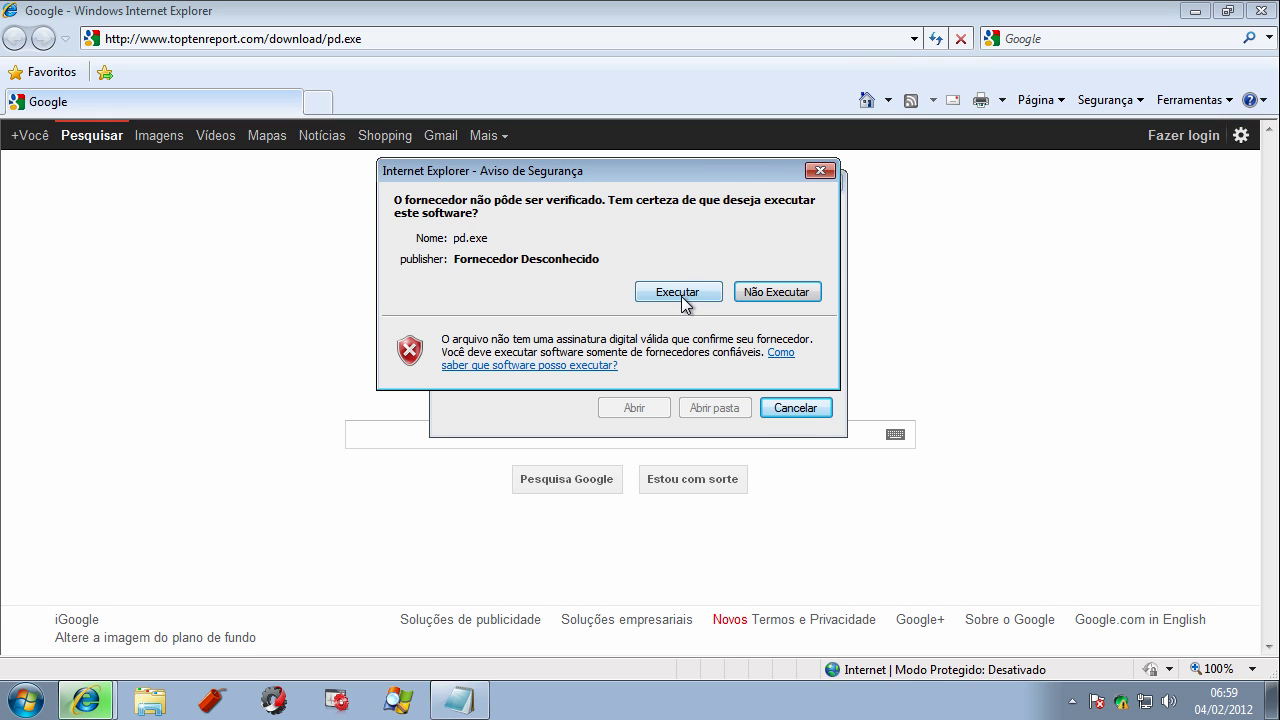
{"action": "left_click", "coordinate": [682, 298]}
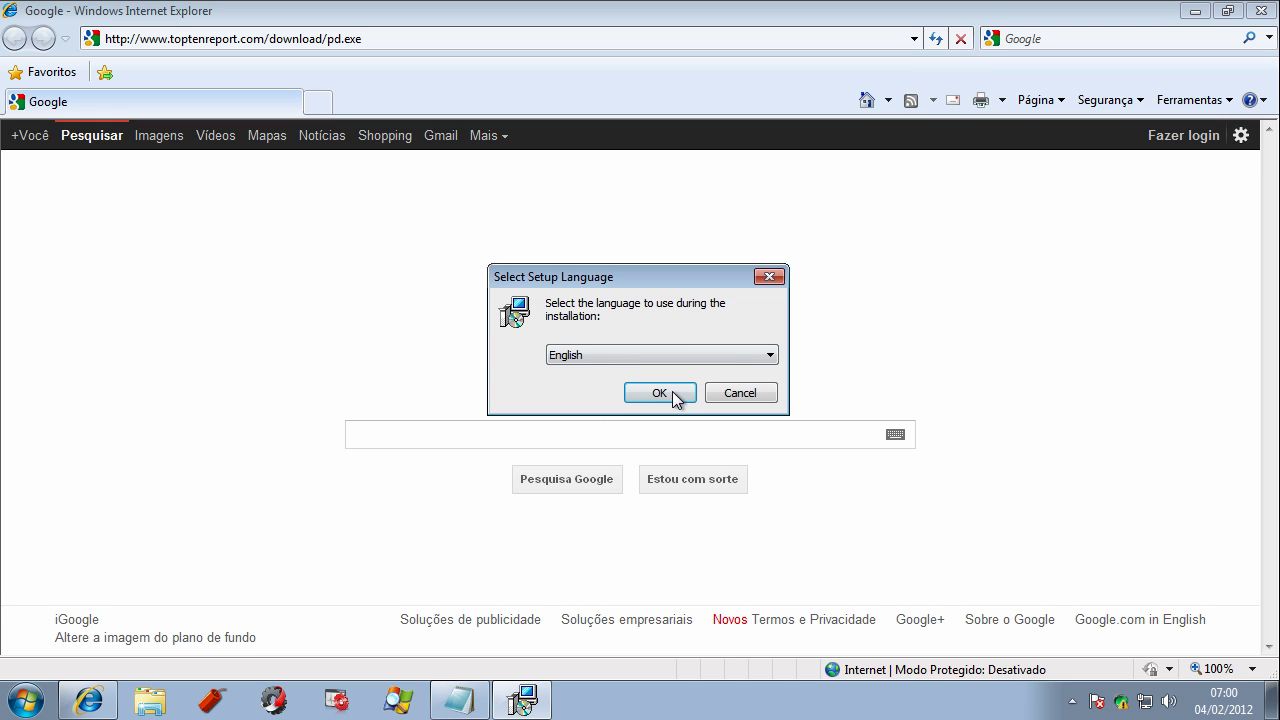
- Start the pd.exe setup in English and keep MetaProducts Picture Downloader Downloader selected for download and installation
{"action": "left_click", "coordinate": [659, 393]}
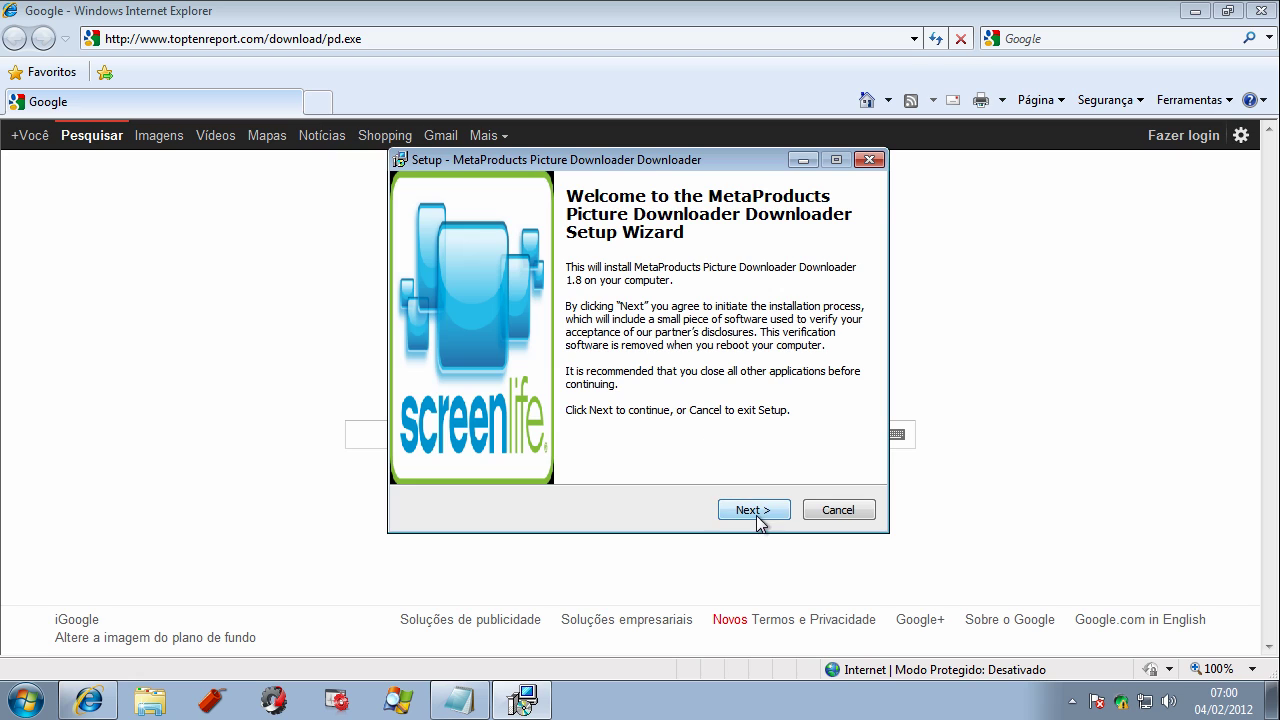
{"action": "left_click", "coordinate": [757, 511]}
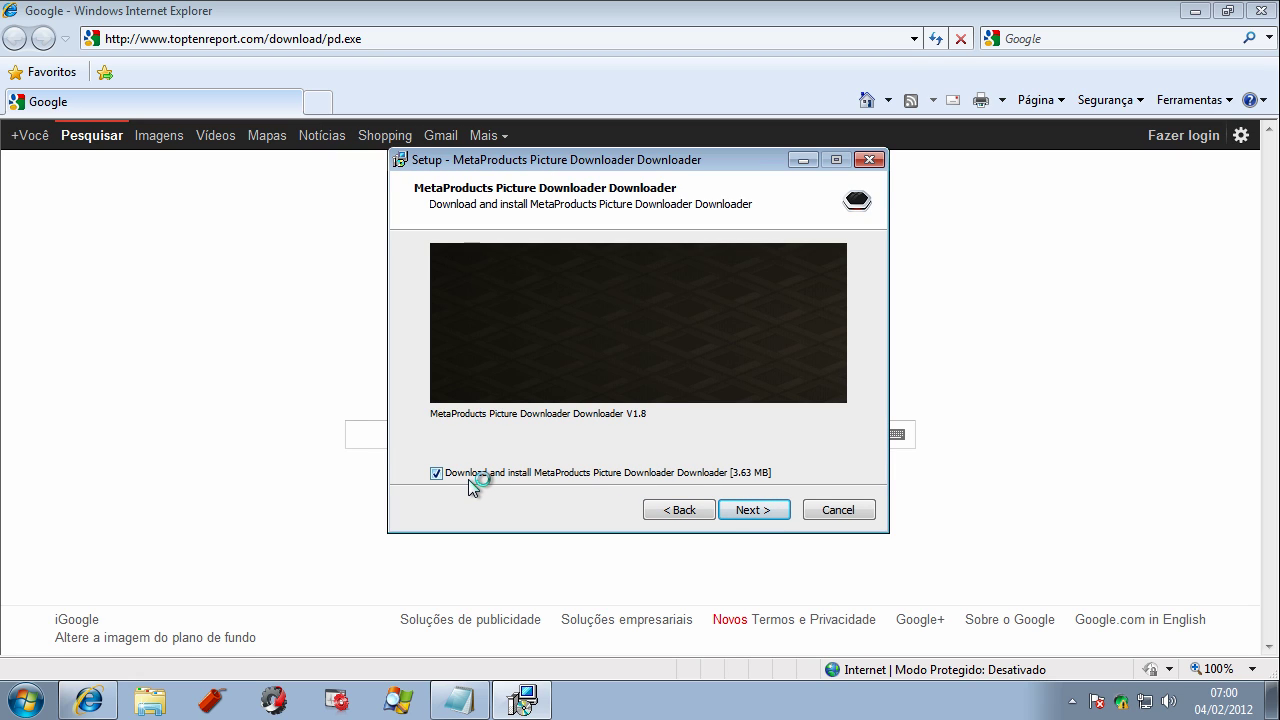
{"action": "left_click", "coordinate": [764, 507]}
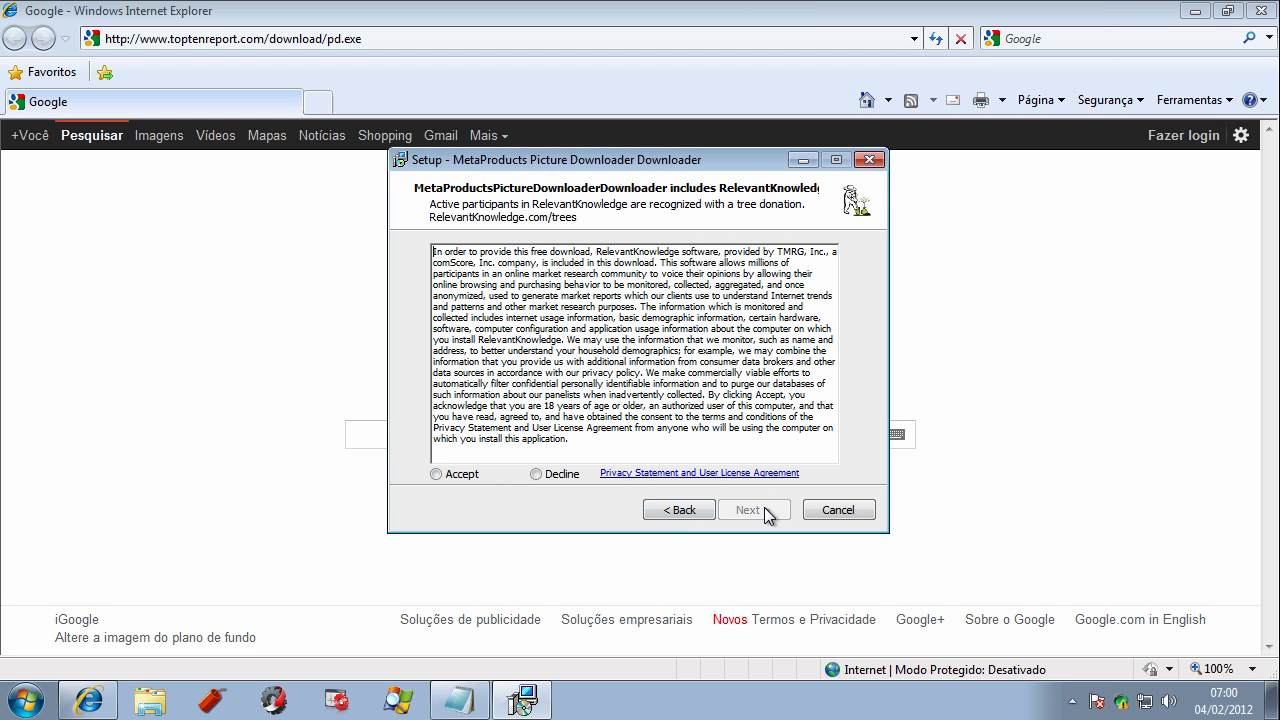
- Accept the RelevantKnowledge terms, keep Internet Speed Booster selected and continue the setup to the Short Survey page
{"action": "left_click", "coordinate": [473, 473]}
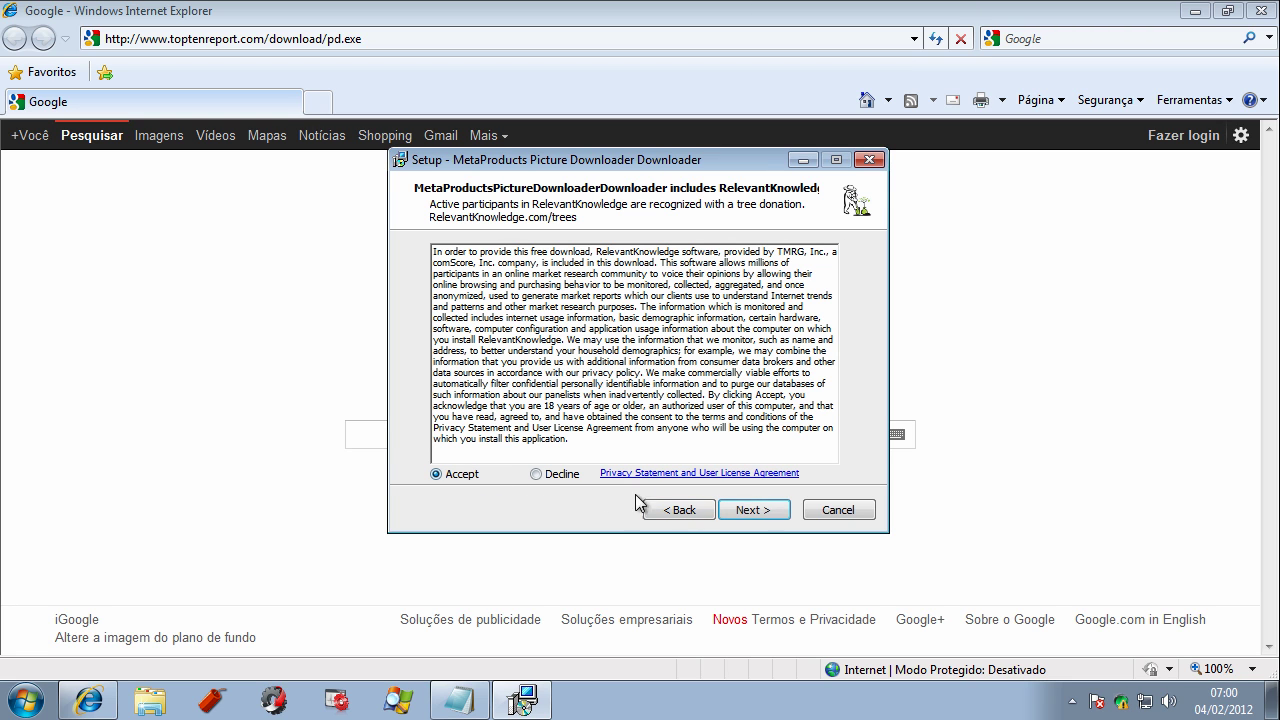
{"action": "left_click", "coordinate": [768, 511]}
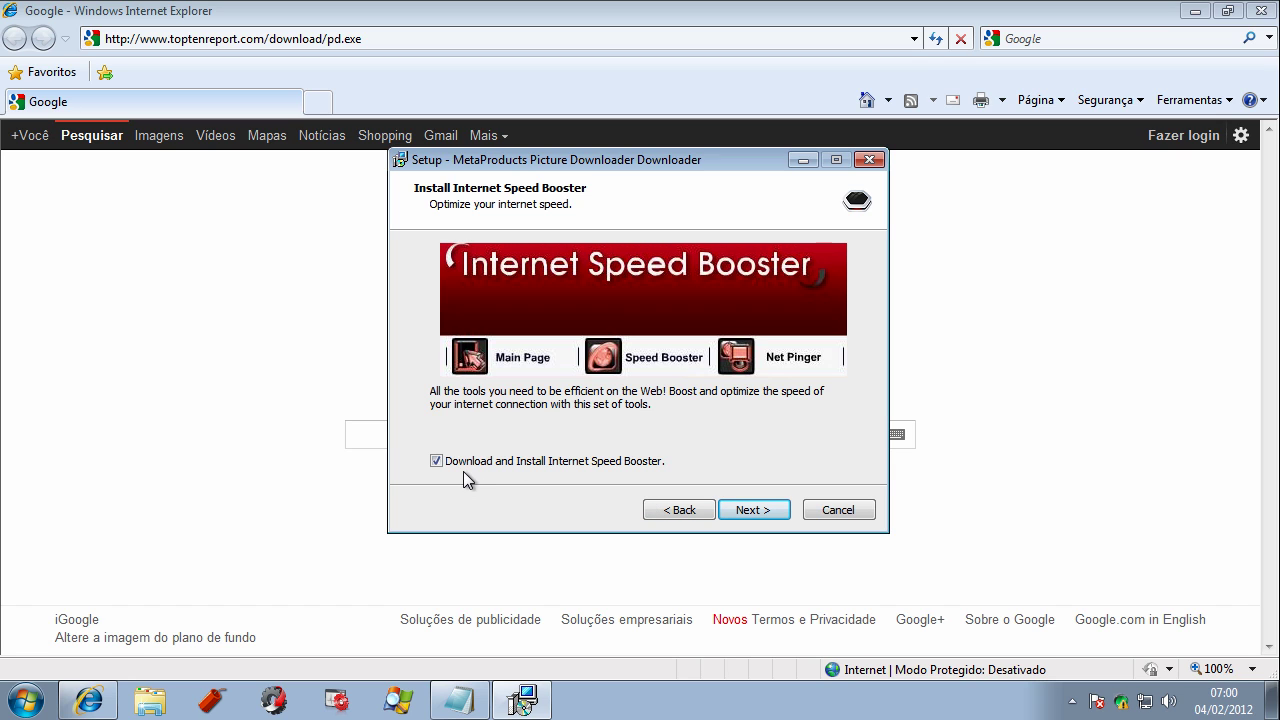
{"action": "left_click", "coordinate": [755, 512]}
{"action": "left_click", "coordinate": [756, 513]}
{"action": "left_click", "coordinate": [756, 514]}
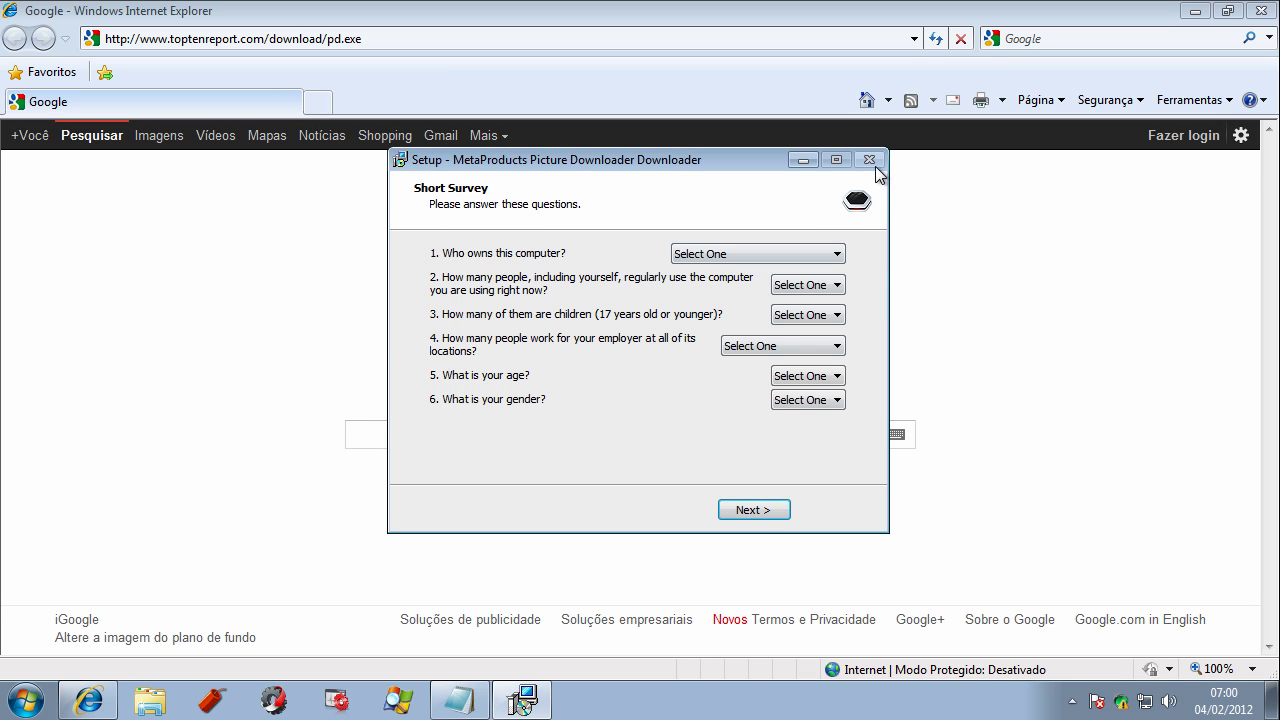
- Answer the survey's first four questions with A business based in your home, 1 user, 0 children and 1 (self employed)
{"action": "left_click", "coordinate": [766, 251]}
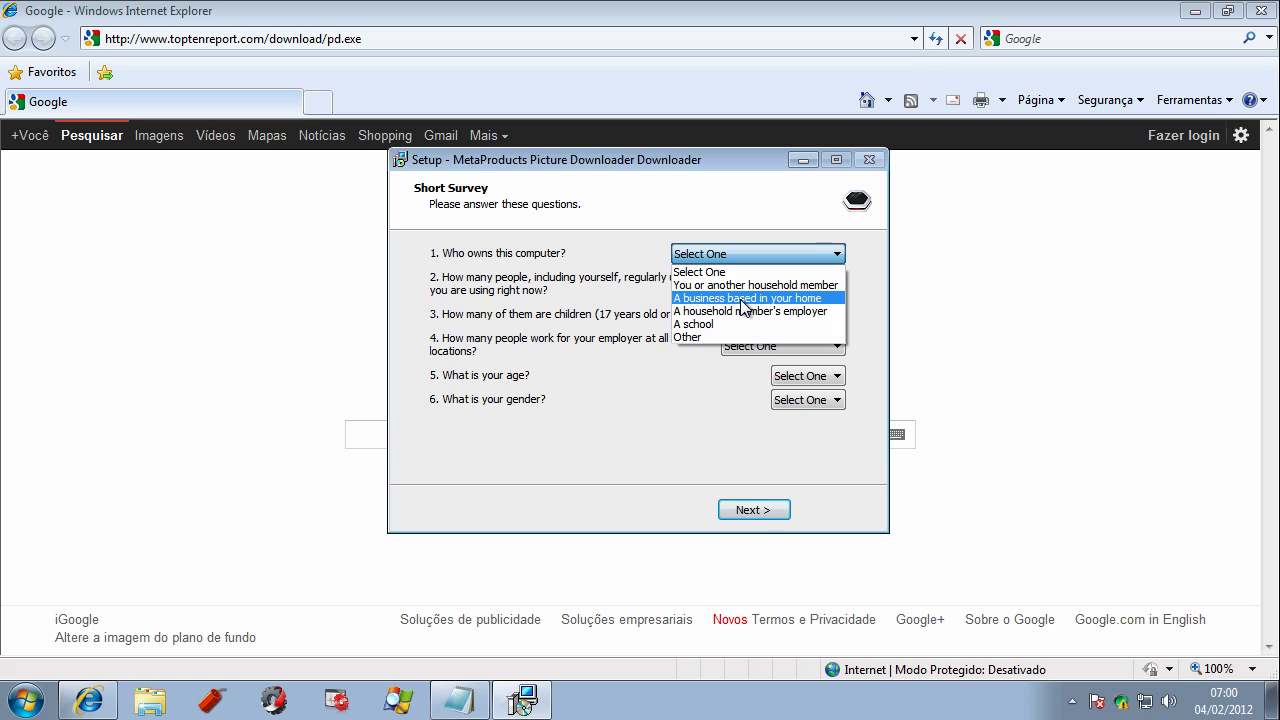
{"action": "left_click", "coordinate": [742, 300]}
{"action": "left_click", "coordinate": [797, 286]}
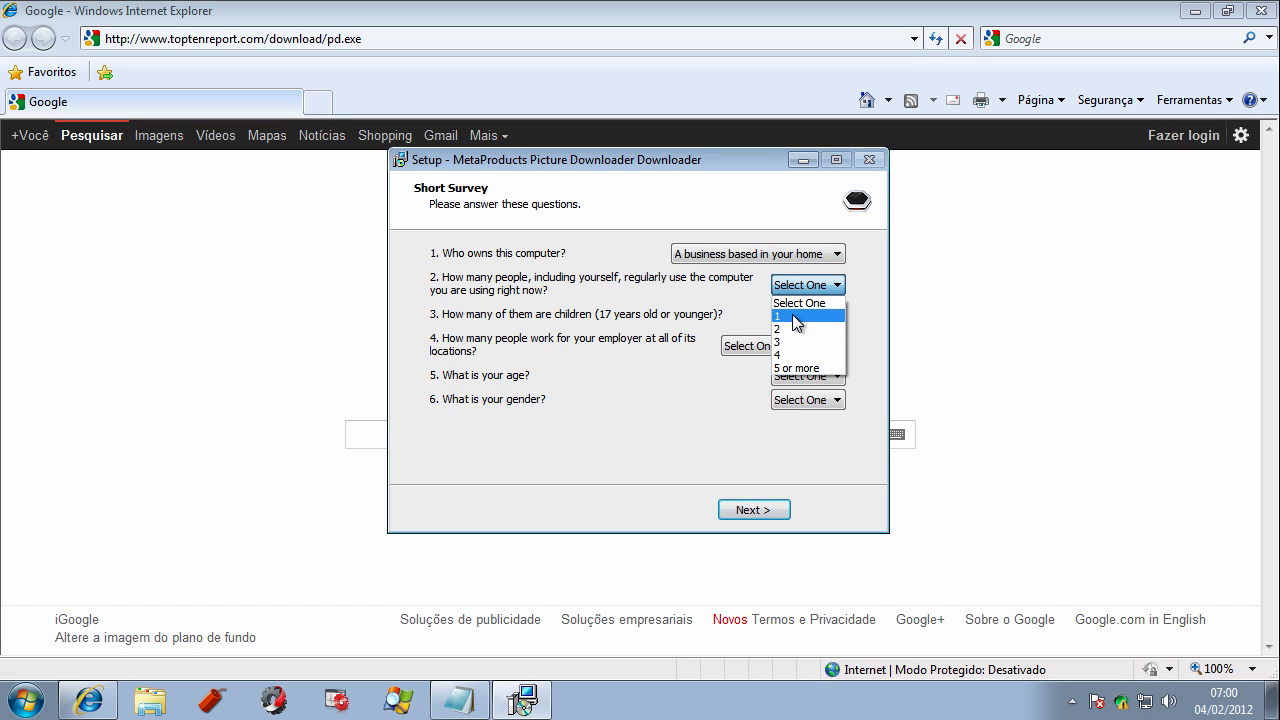
{"action": "left_click", "coordinate": [797, 318]}
{"action": "left_click", "coordinate": [795, 315]}
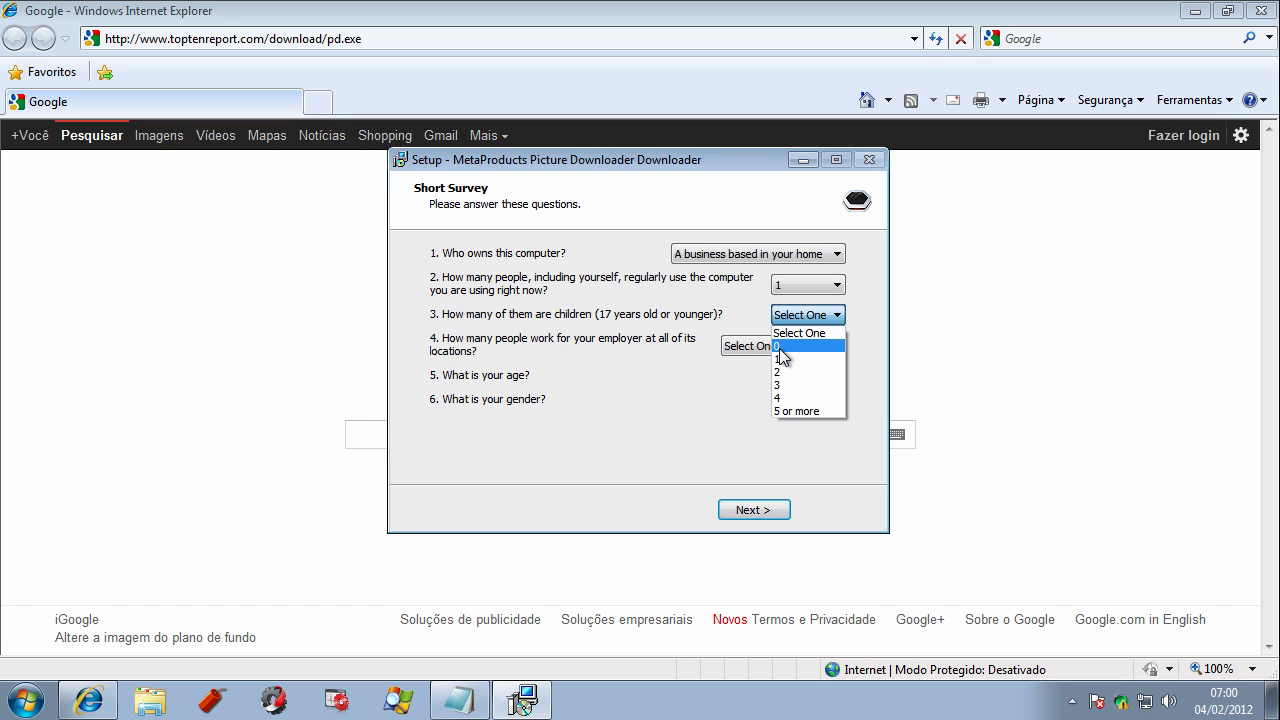
{"action": "left_click", "coordinate": [781, 345]}
{"action": "left_click", "coordinate": [781, 342]}
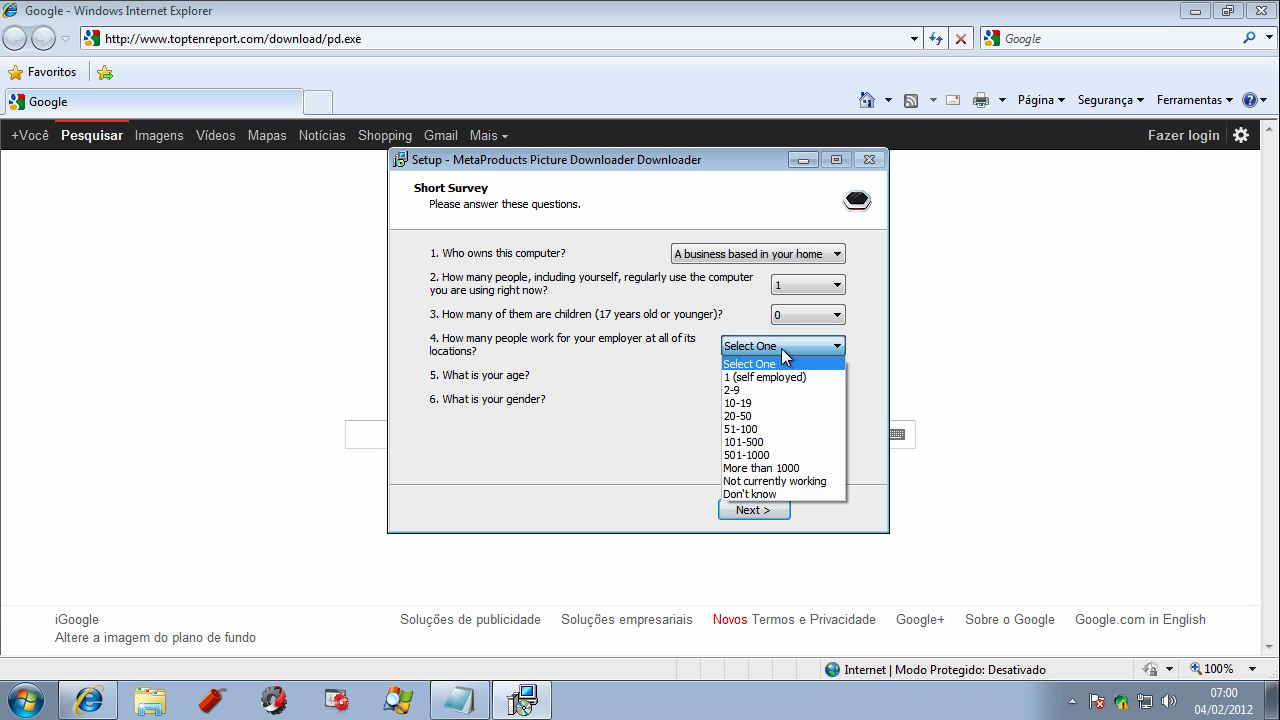
{"action": "left_click", "coordinate": [771, 377]}
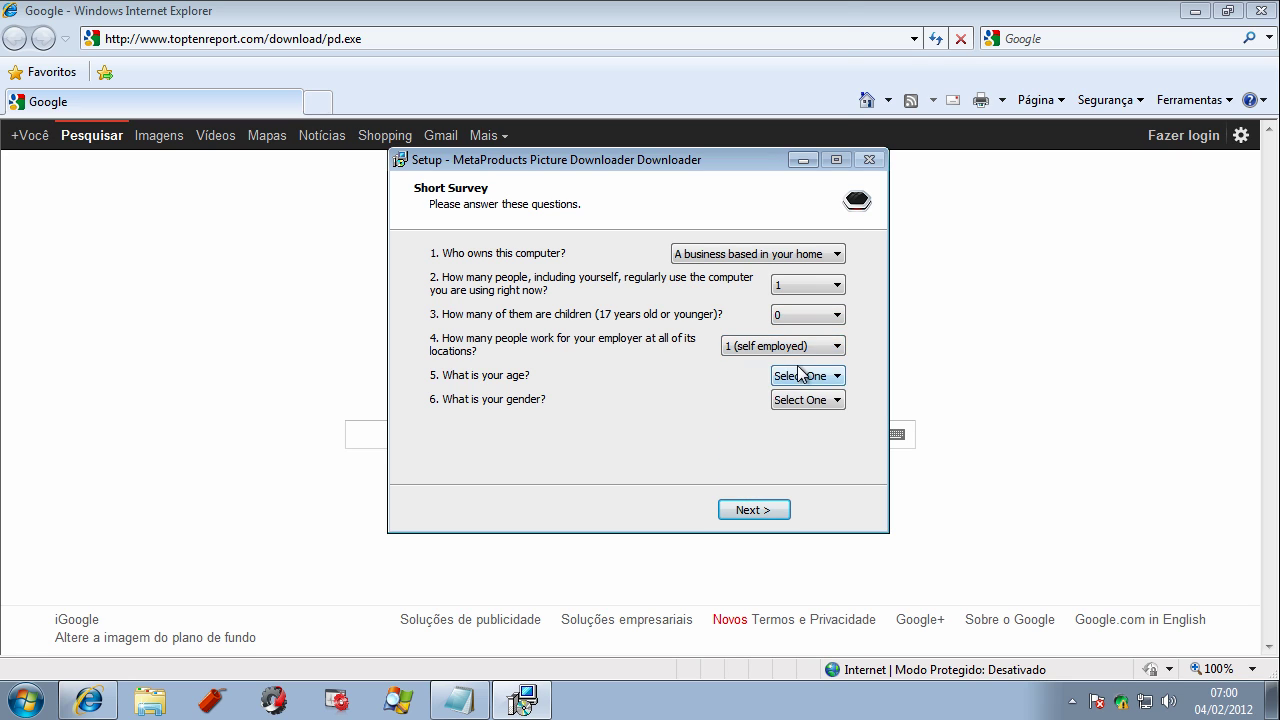
- Set the survey's age to 42 and gender to Male, and submit the answers to continue the installation
{"action": "left_click", "coordinate": [800, 376]}
{"action": "left_click", "coordinate": [800, 332]}
{"action": "left_click", "coordinate": [800, 402]}
{"action": "left_click", "coordinate": [798, 432]}
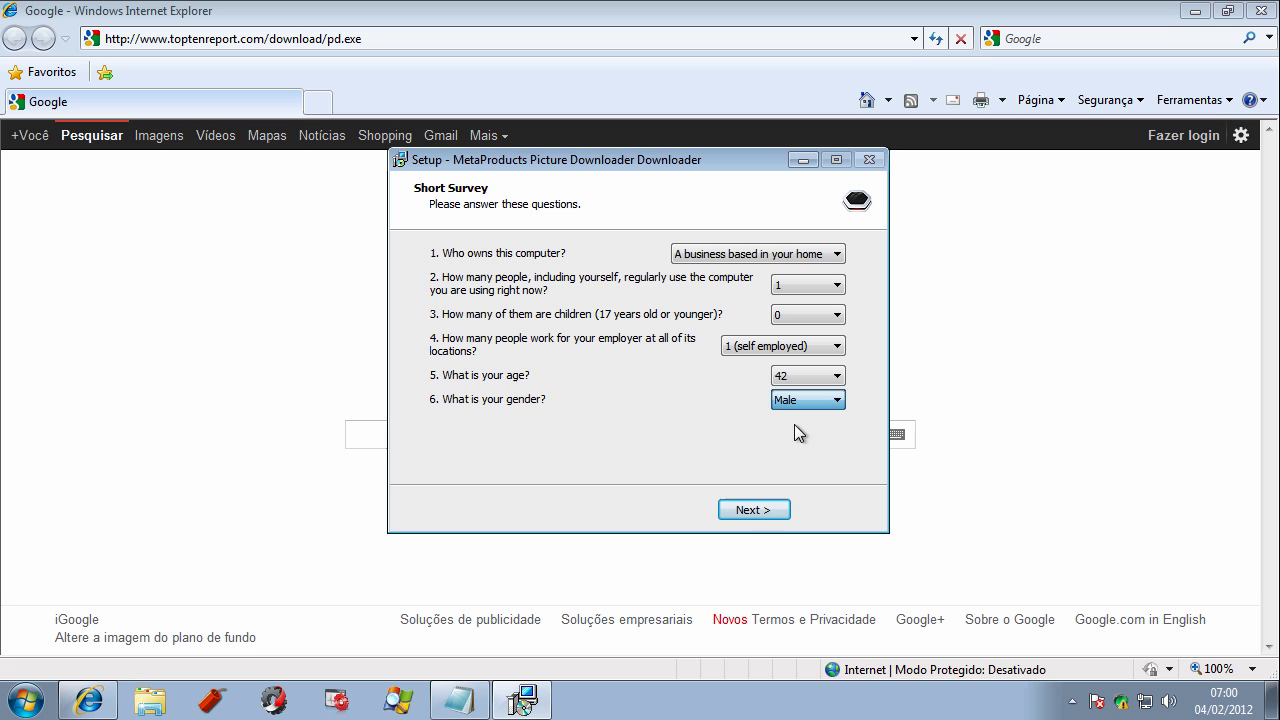
{"action": "left_click", "coordinate": [757, 511]}
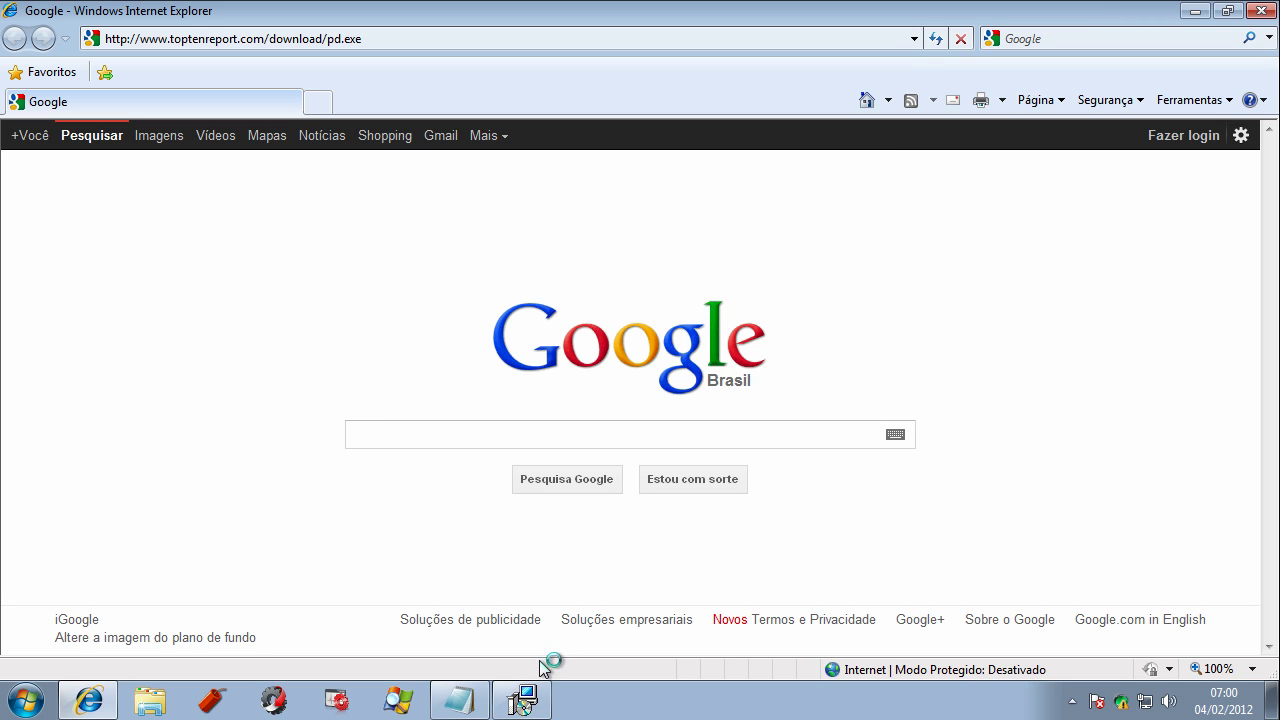
{"action": "left_click", "coordinate": [462, 700]}
{"action": "left_click", "coordinate": [432, 334]}
{"action": "key", "text": "Home"}
{"action": "key", "text": "shift+End"}
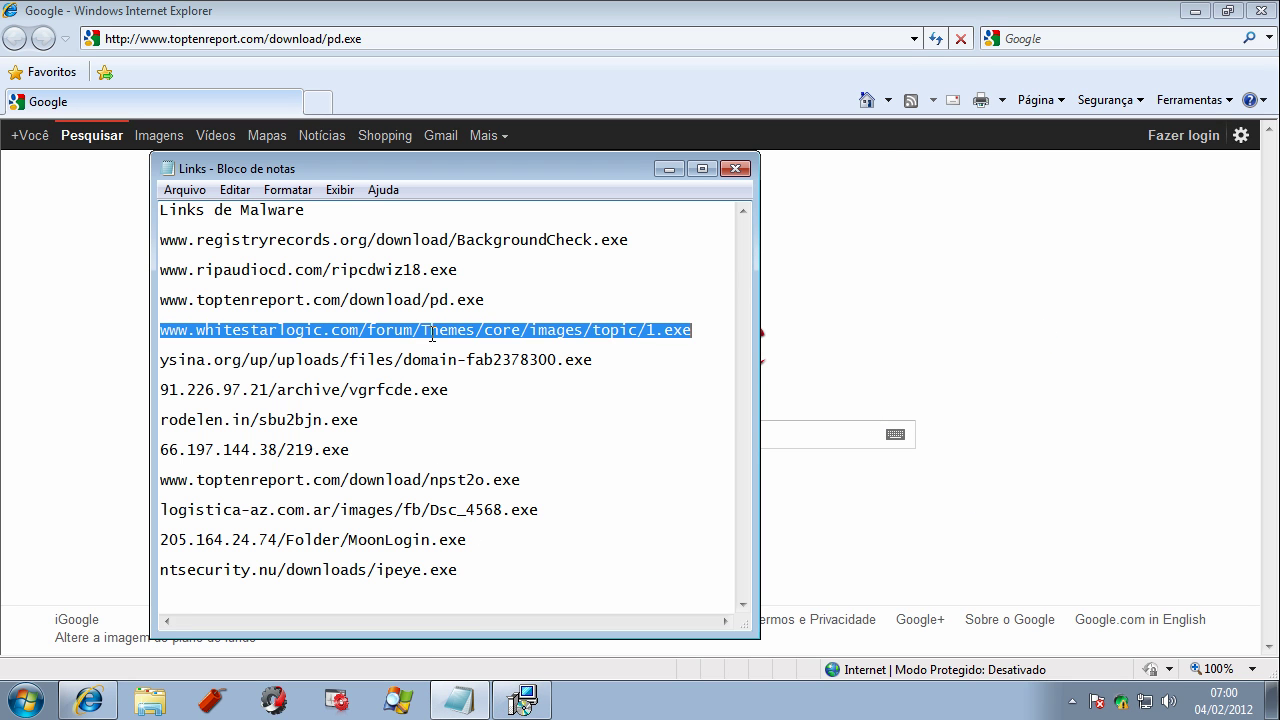
{"action": "right_click", "coordinate": [436, 334]}
{"action": "left_click", "coordinate": [509, 398]}
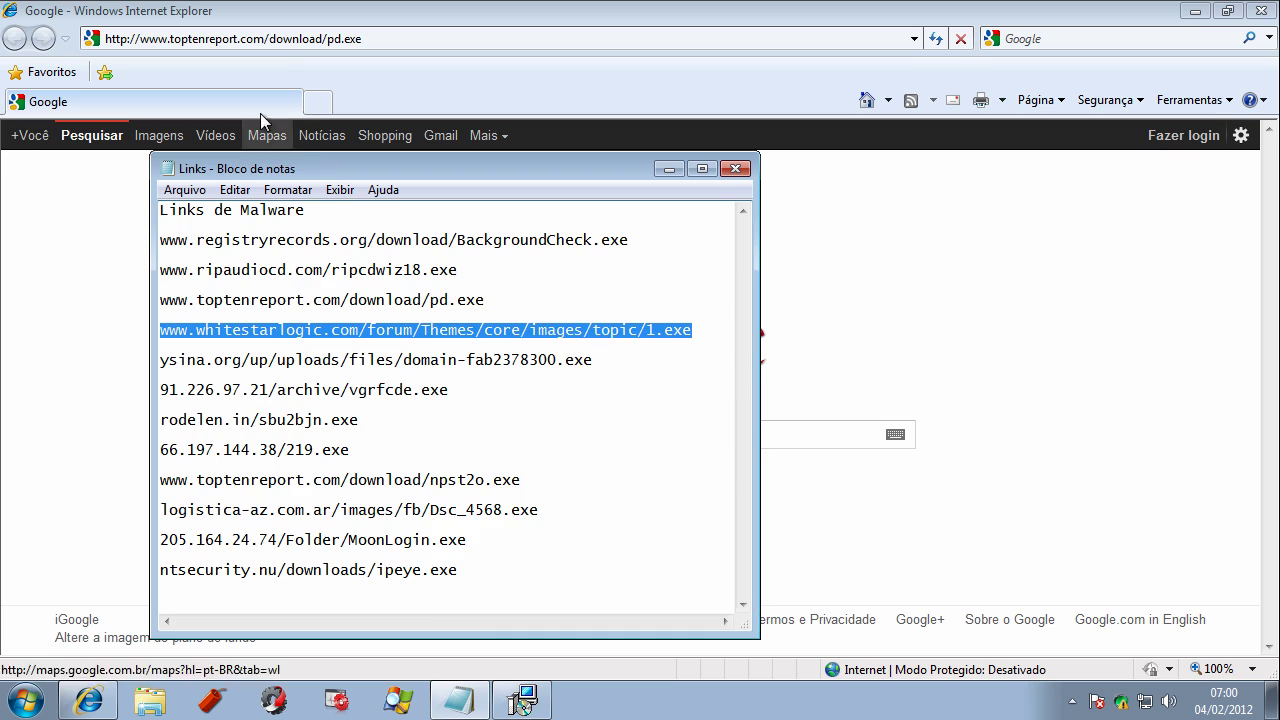
- Open the copied whitestarlogic.com link in the browser and run the downloaded file 1.exe, accepting the security warning
{"action": "left_click", "coordinate": [284, 44]}
{"action": "double_click", "coordinate": [284, 38]}
{"action": "double_click", "coordinate": [345, 38]}
{"action": "key", "text": "ctrl+a"}
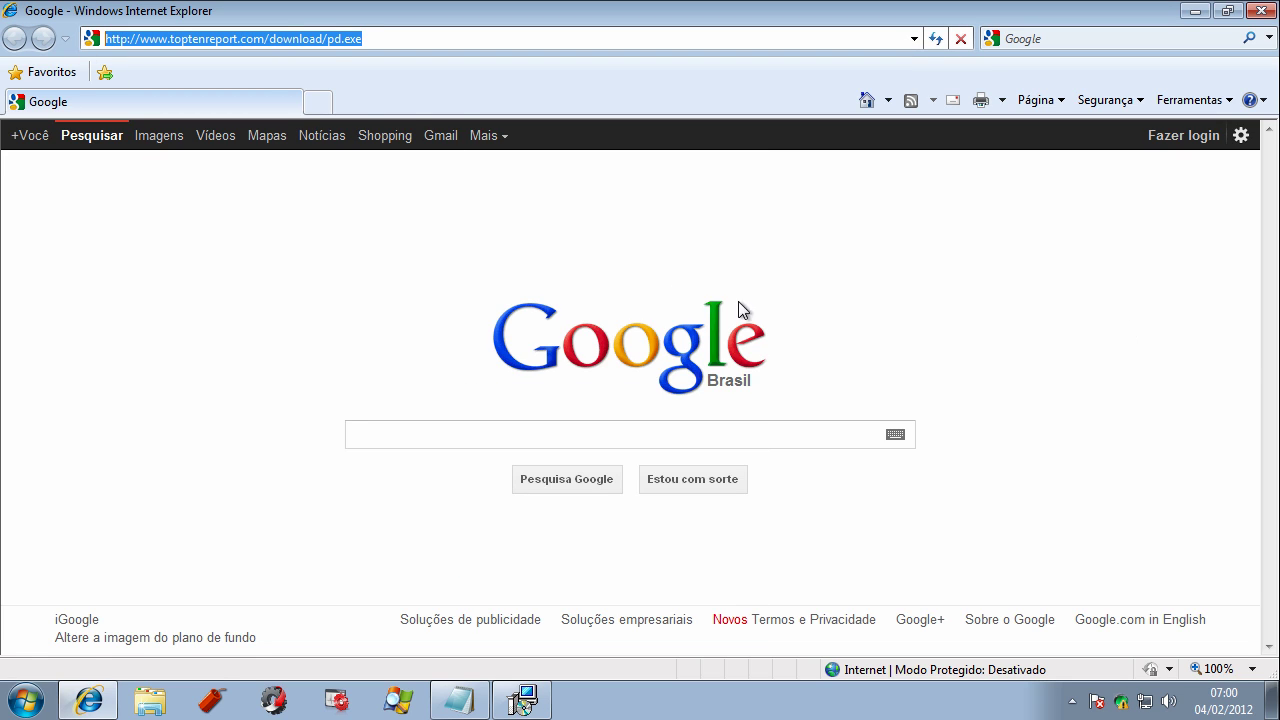
{"action": "right_click", "coordinate": [324, 38]}
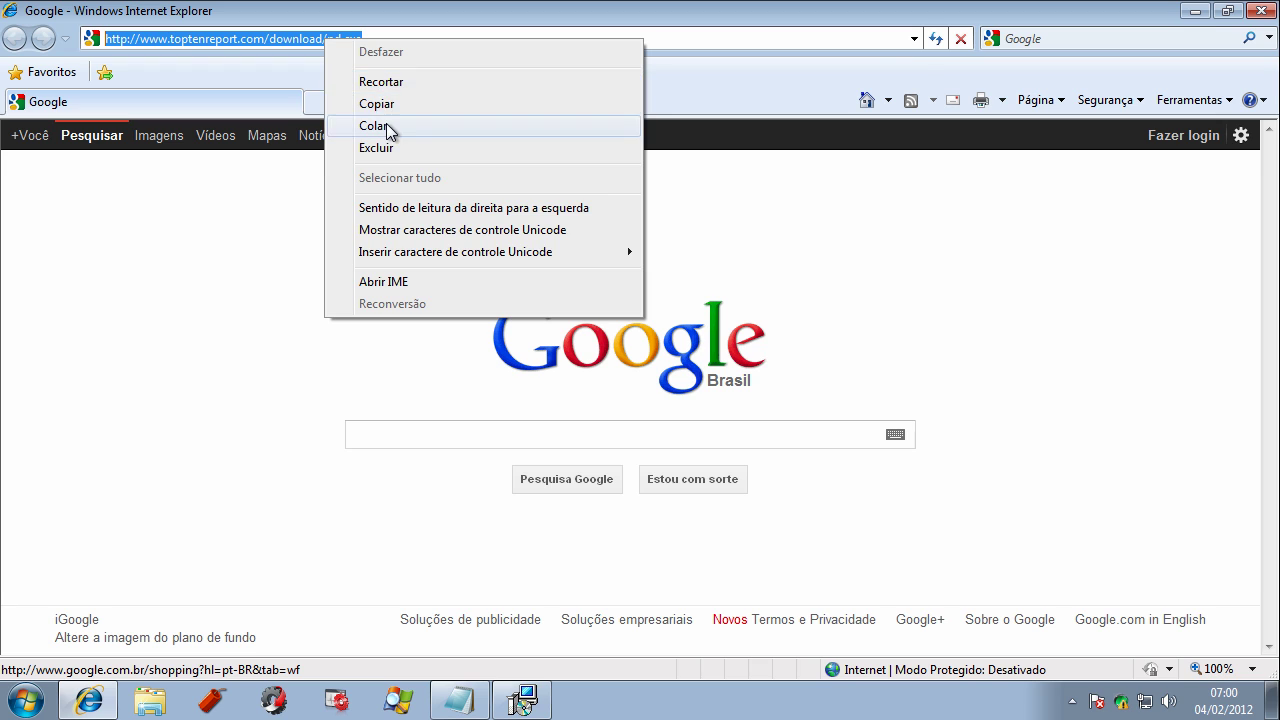
{"action": "left_click", "coordinate": [388, 126]}
{"action": "key", "text": "Return"}
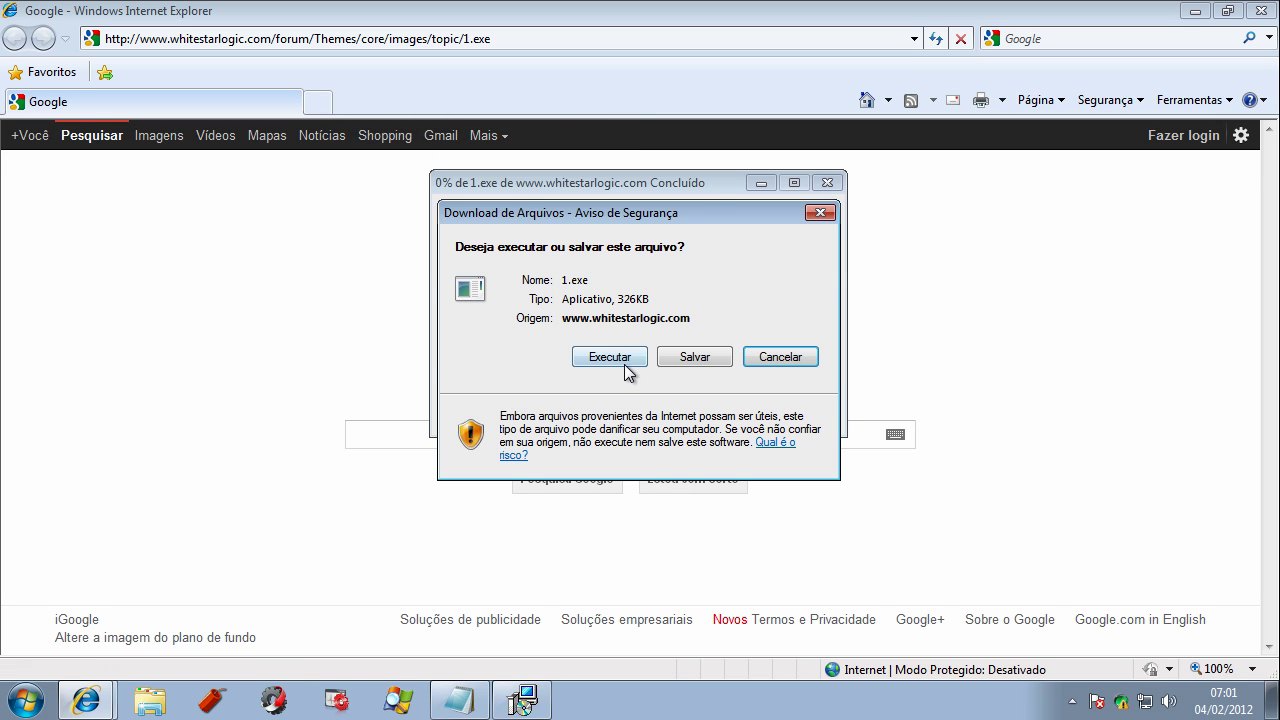
{"action": "left_click", "coordinate": [624, 364]}
{"action": "left_click", "coordinate": [719, 341]}
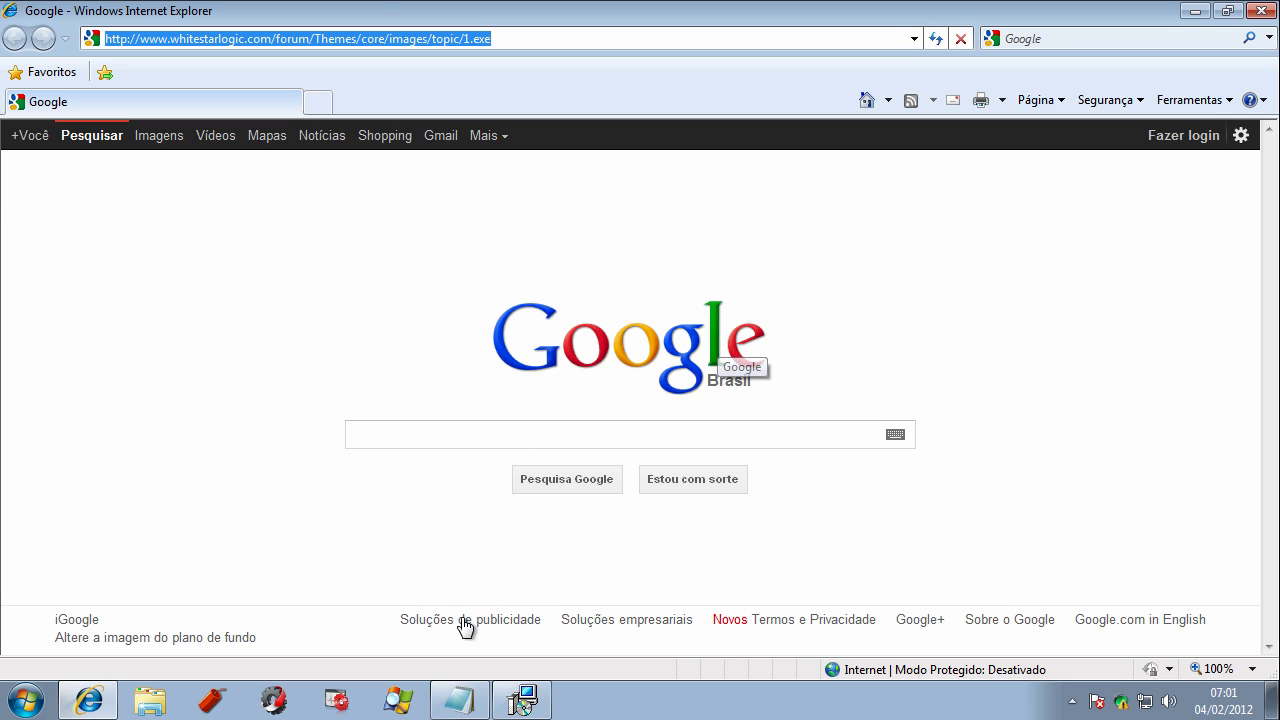
- Copy the link ysina.org/up/uploads/files/domain-fab2378300.exe from the Links file and paste it over the browser's current address
{"action": "left_click", "coordinate": [459, 700]}
{"action": "left_click", "coordinate": [466, 363]}
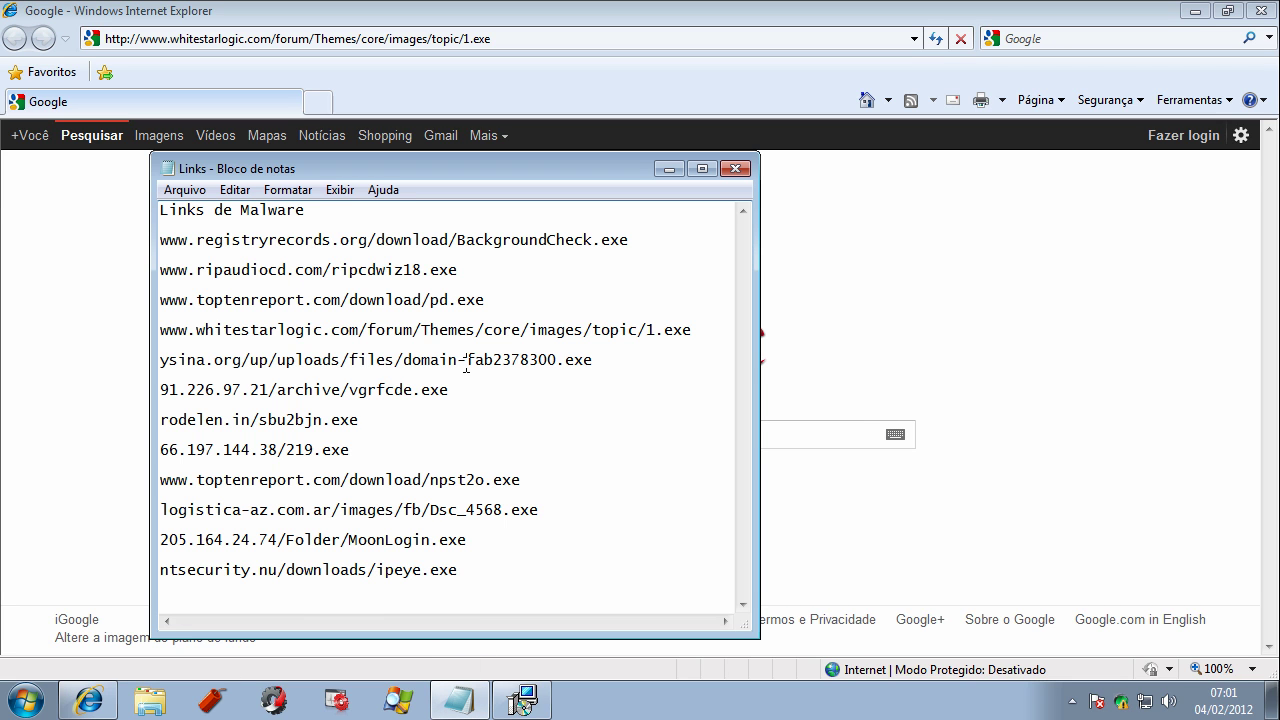
{"action": "key", "text": "shift+Home"}
{"action": "left_click_drag", "start_coordinate": [610, 357], "coordinate": [260, 347]}
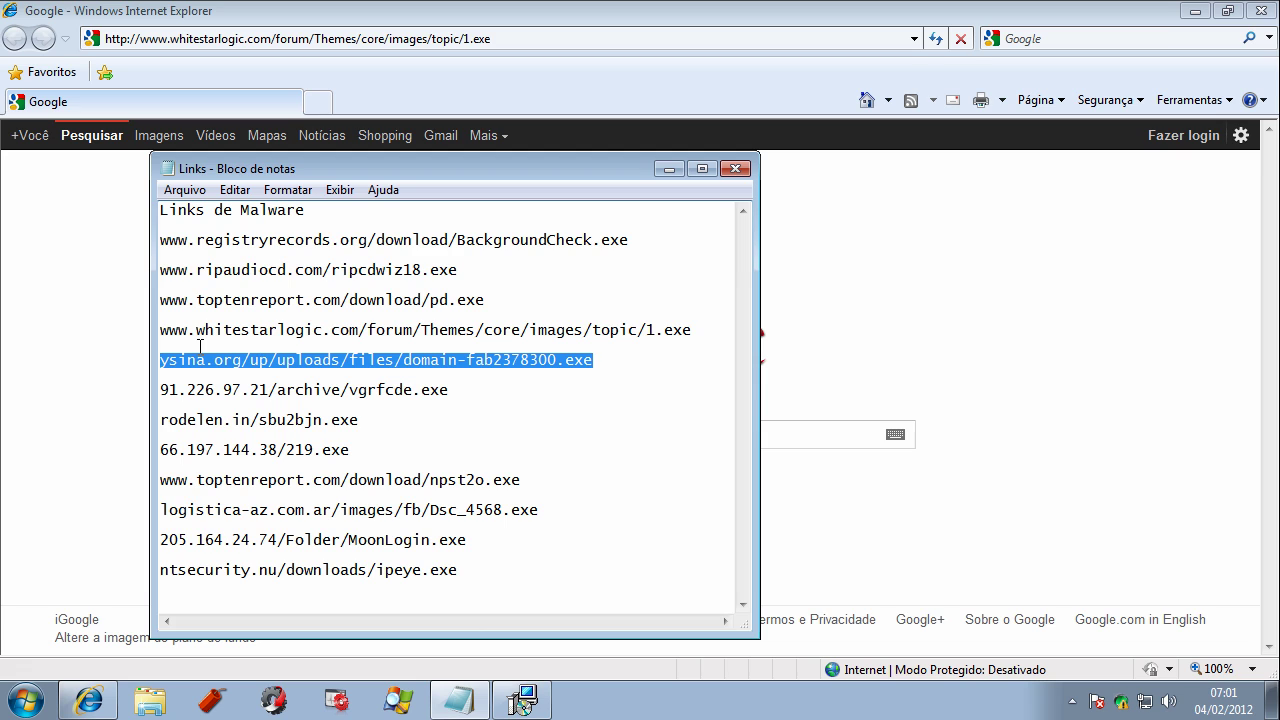
{"action": "right_click", "coordinate": [300, 358]}
{"action": "left_click", "coordinate": [352, 421]}
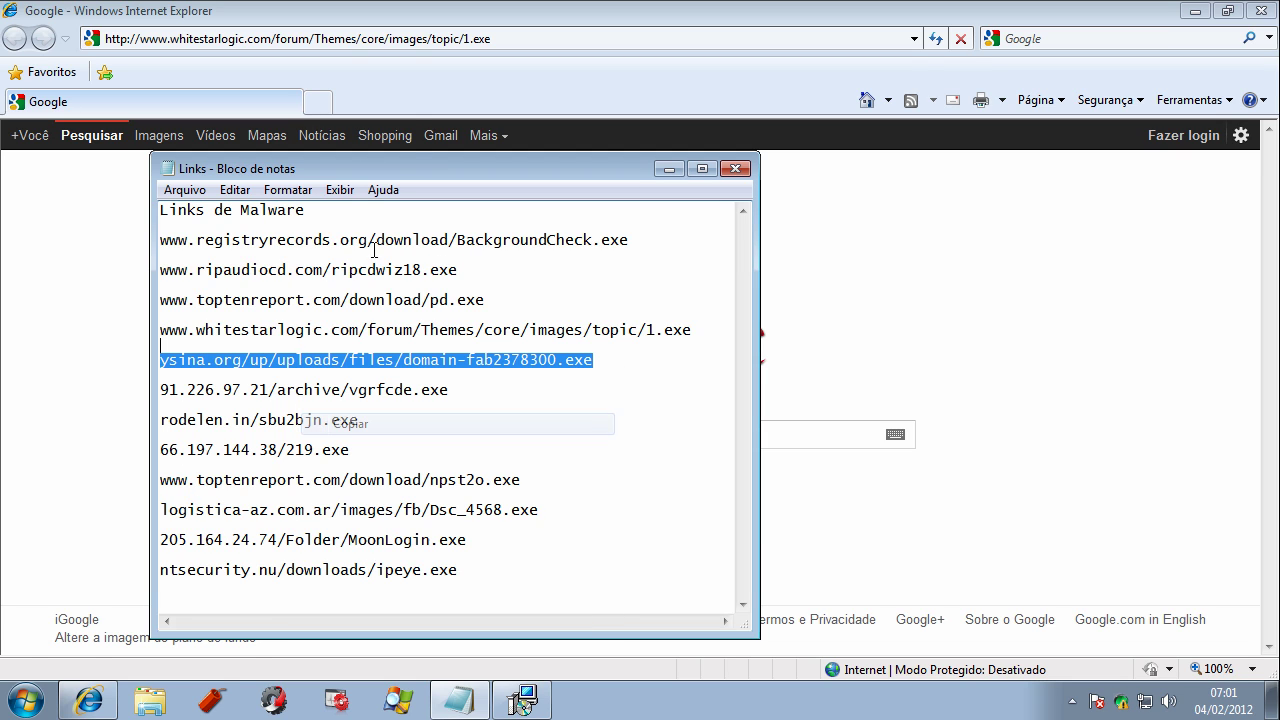
{"action": "left_click", "coordinate": [347, 41]}
{"action": "double_click", "coordinate": [347, 40]}
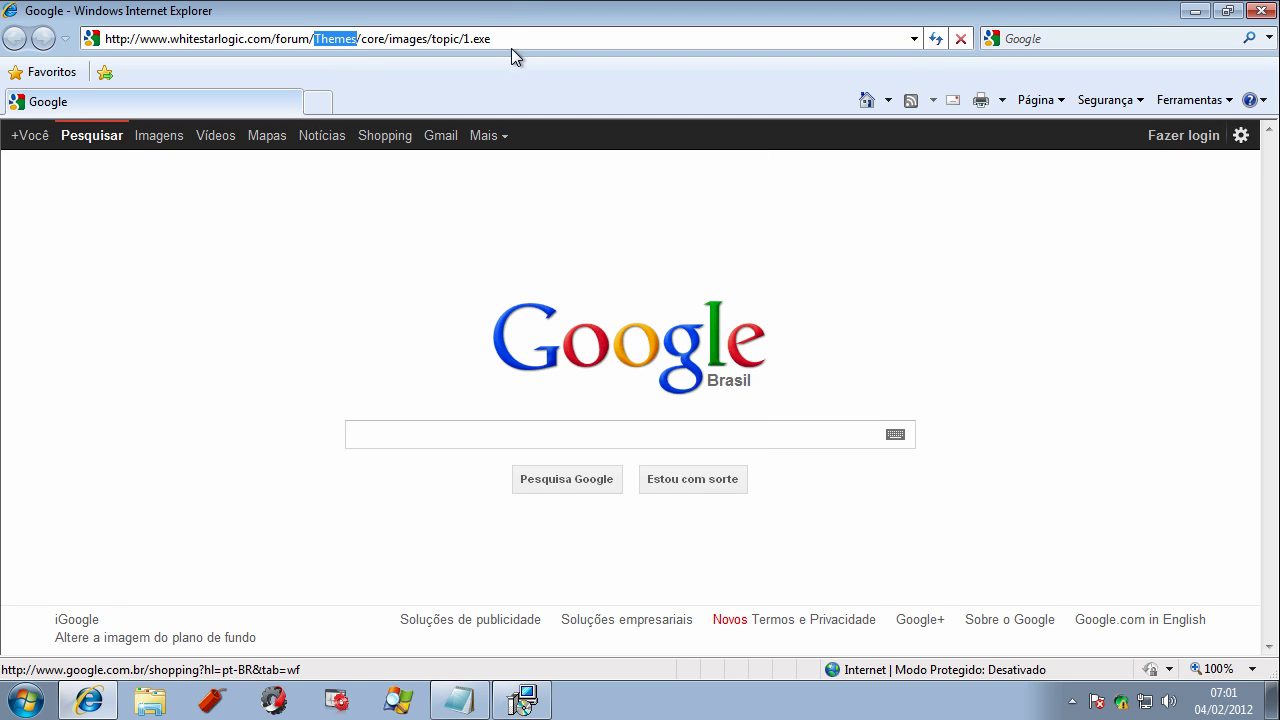
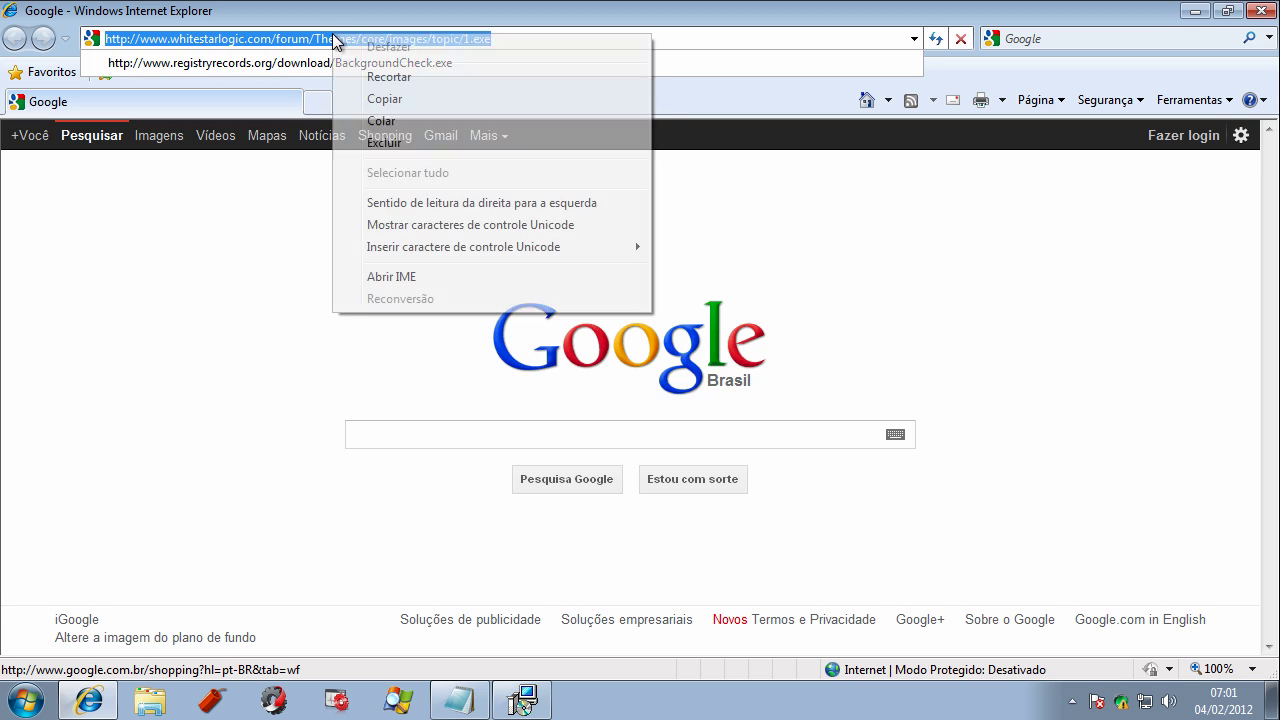
{"action": "left_click", "coordinate": [382, 120]}
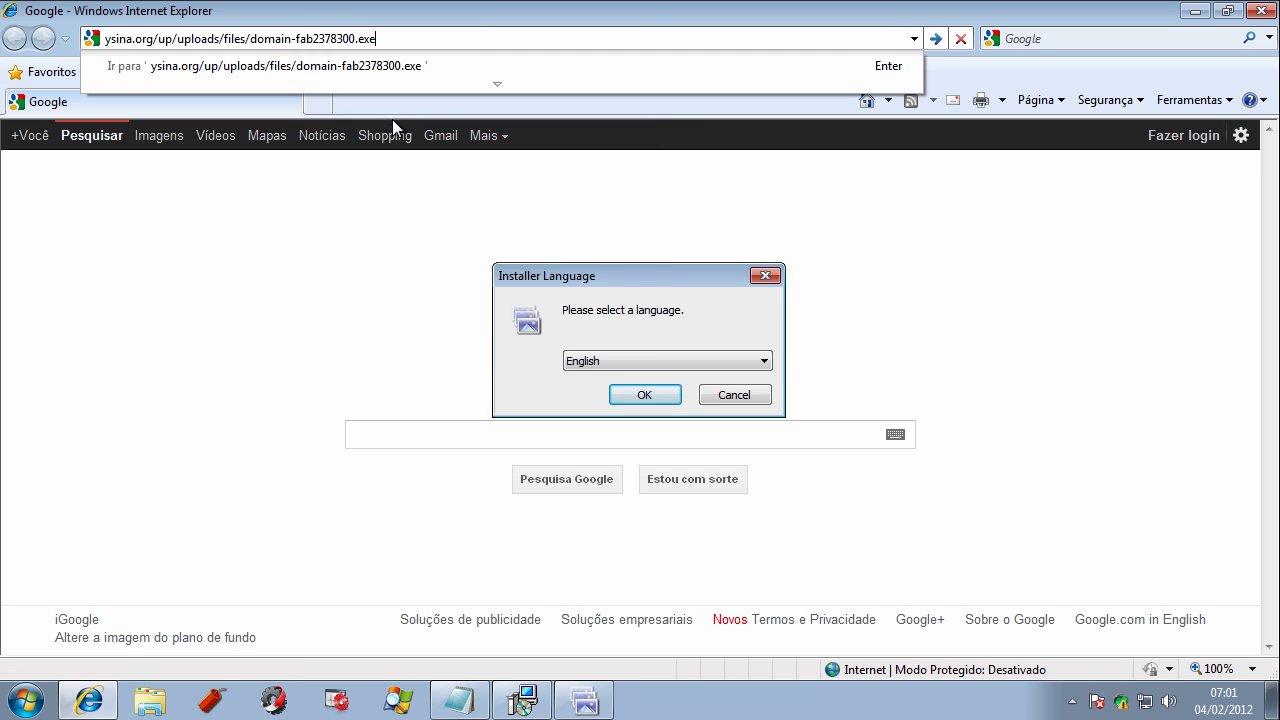
- Choose English as the installer language, accept the Metaproducts Picture Downloader license and start the installation
{"action": "left_click", "coordinate": [640, 395]}
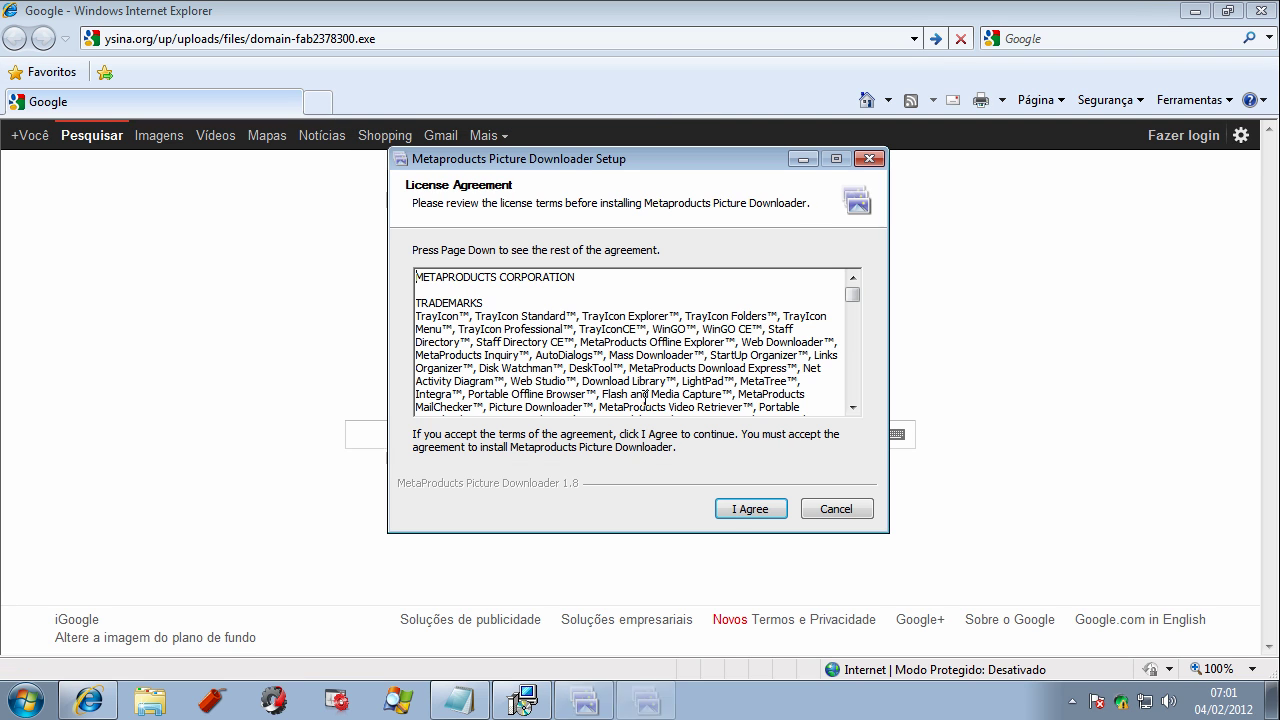
{"action": "left_click", "coordinate": [752, 510]}
{"action": "left_click", "coordinate": [752, 509]}
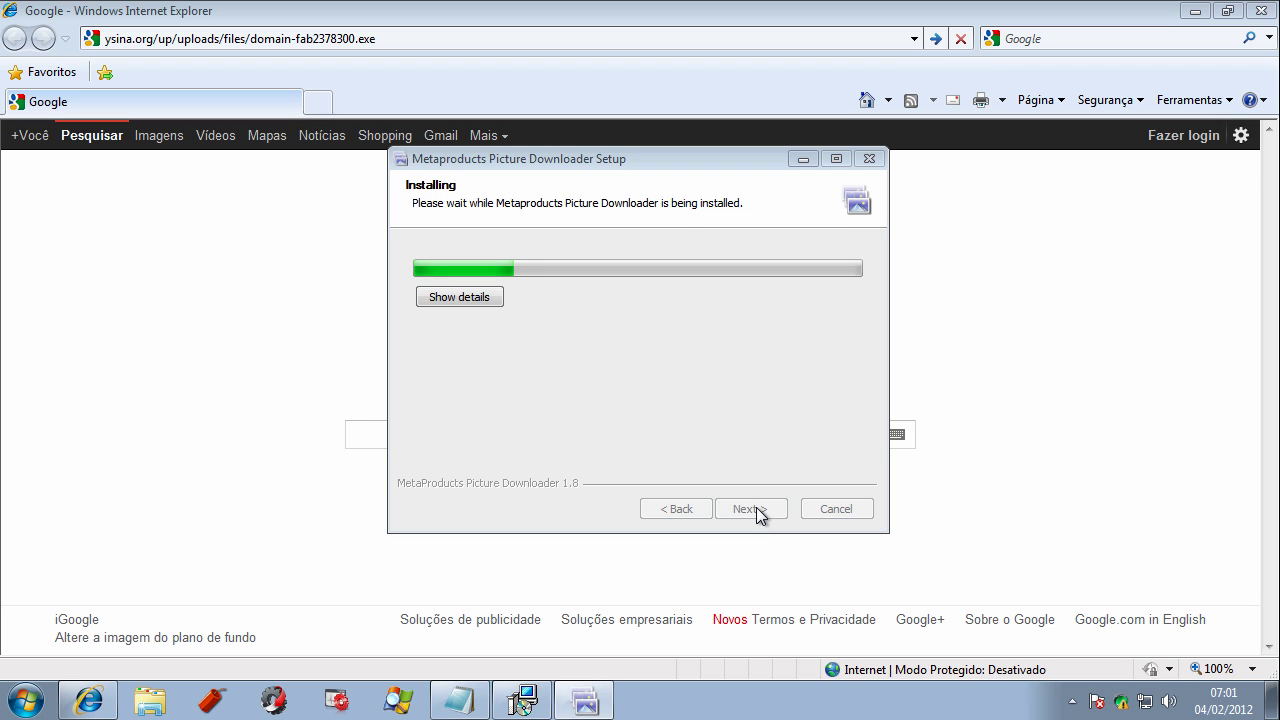
- Open the ysina.org link in the browser, run domain-fab2378300.exe despite the unknown publisher, and return to the Links file
{"action": "left_click", "coordinate": [309, 320]}
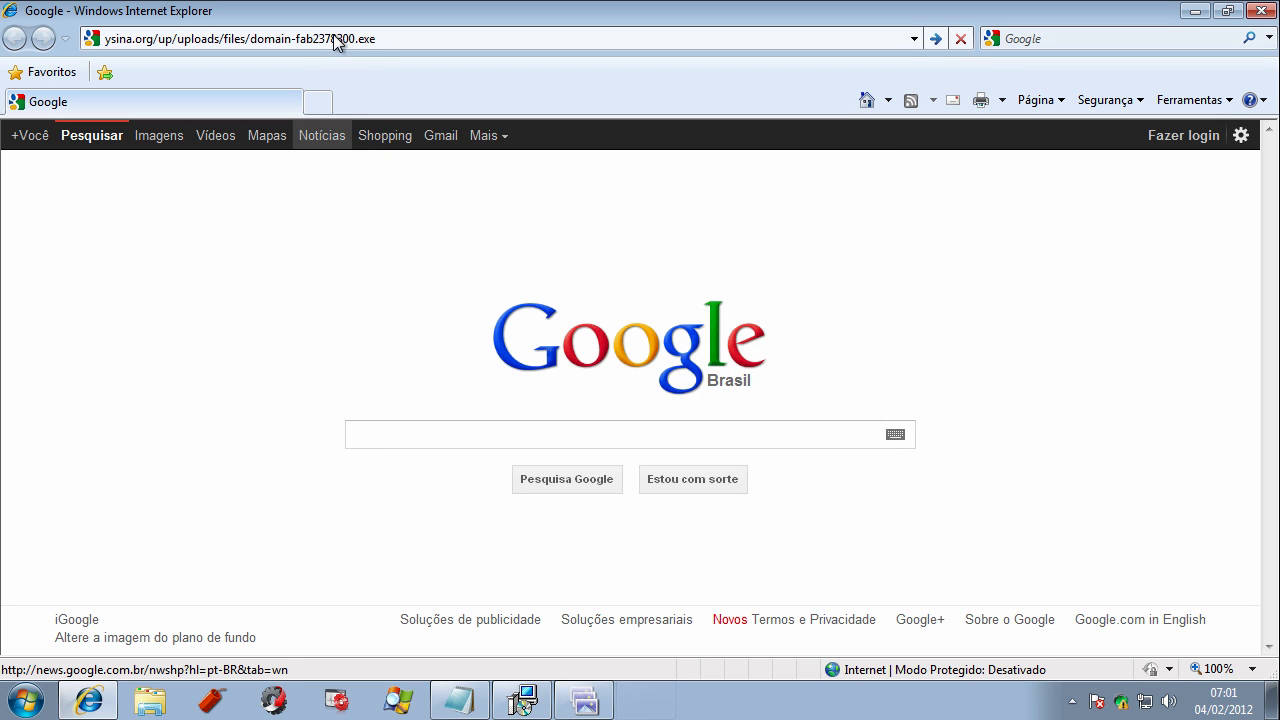
{"action": "left_click", "coordinate": [374, 39]}
{"action": "key", "text": "ctrl+c"}
{"action": "right_click", "coordinate": [383, 38]}
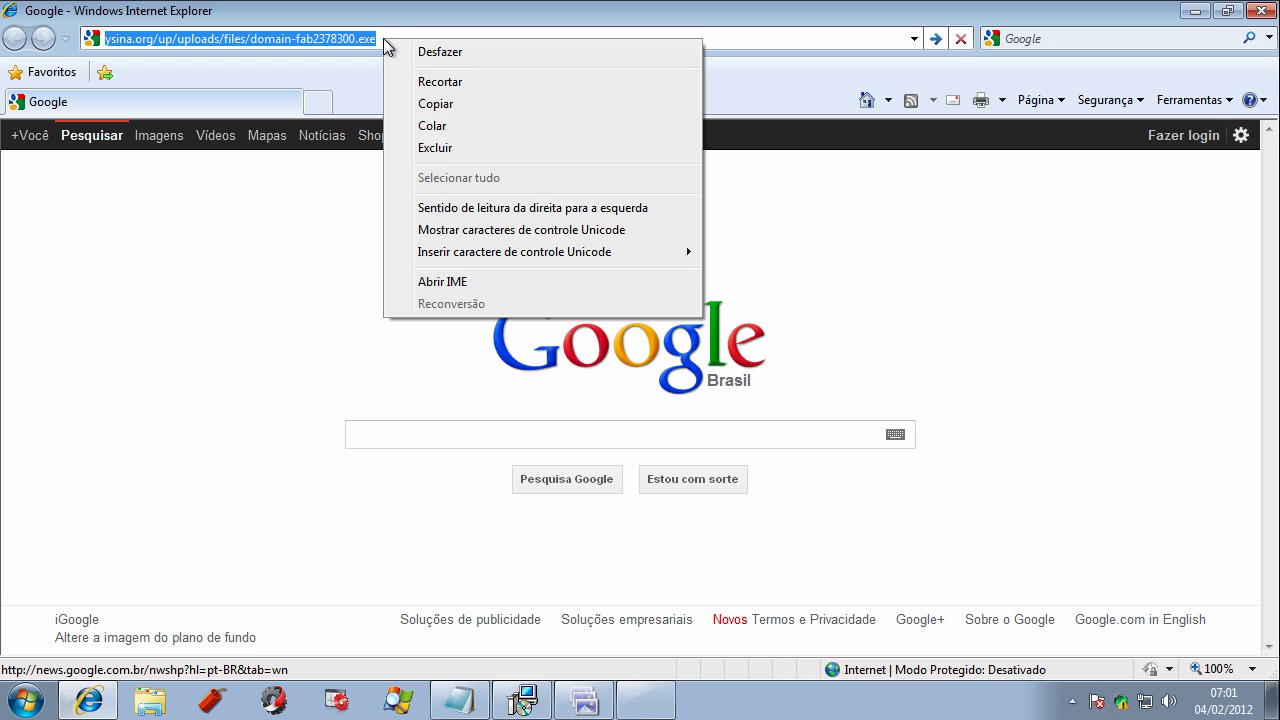
{"action": "left_click", "coordinate": [432, 135]}
{"action": "key", "text": "Return"}
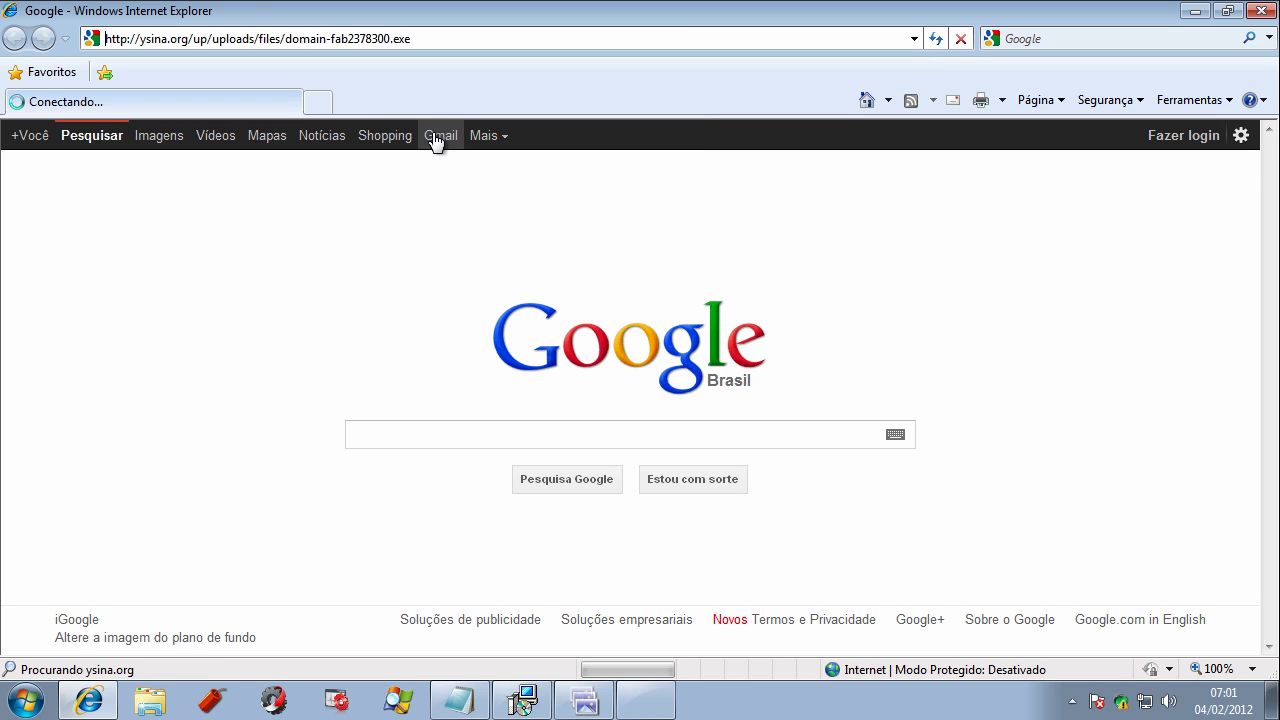
{"action": "left_click", "coordinate": [601, 357]}
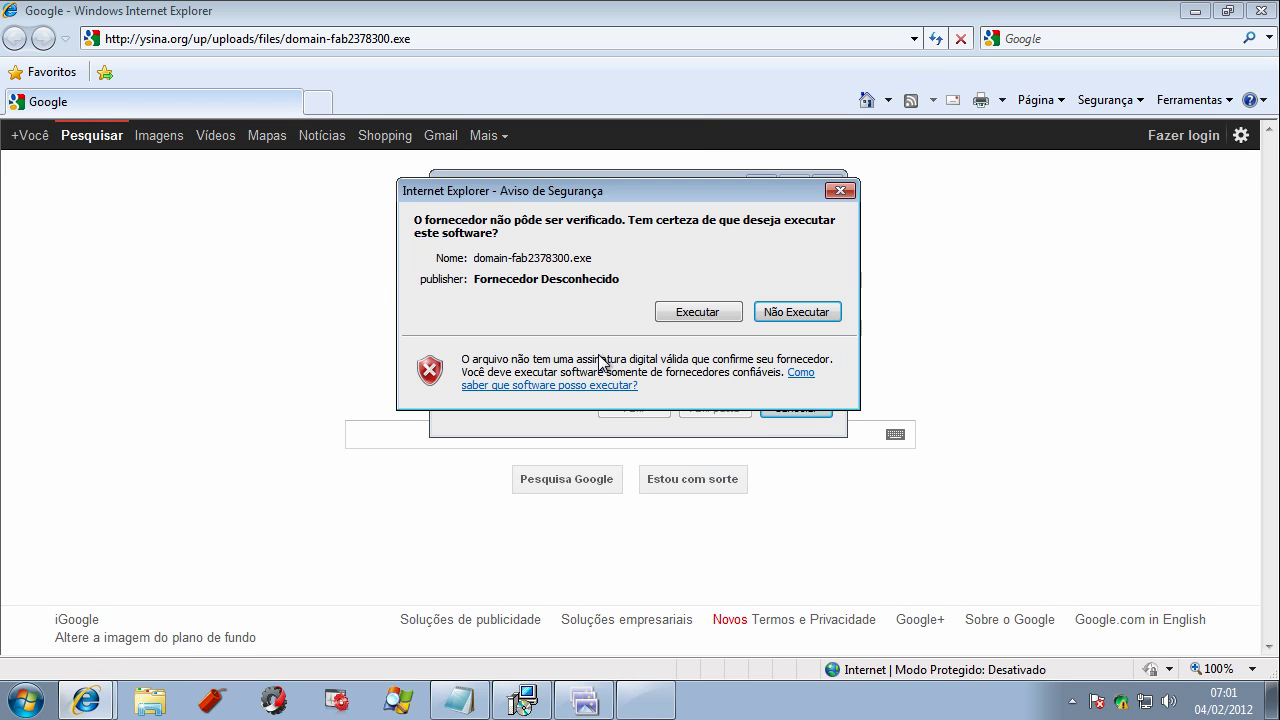
{"action": "left_click", "coordinate": [679, 311]}
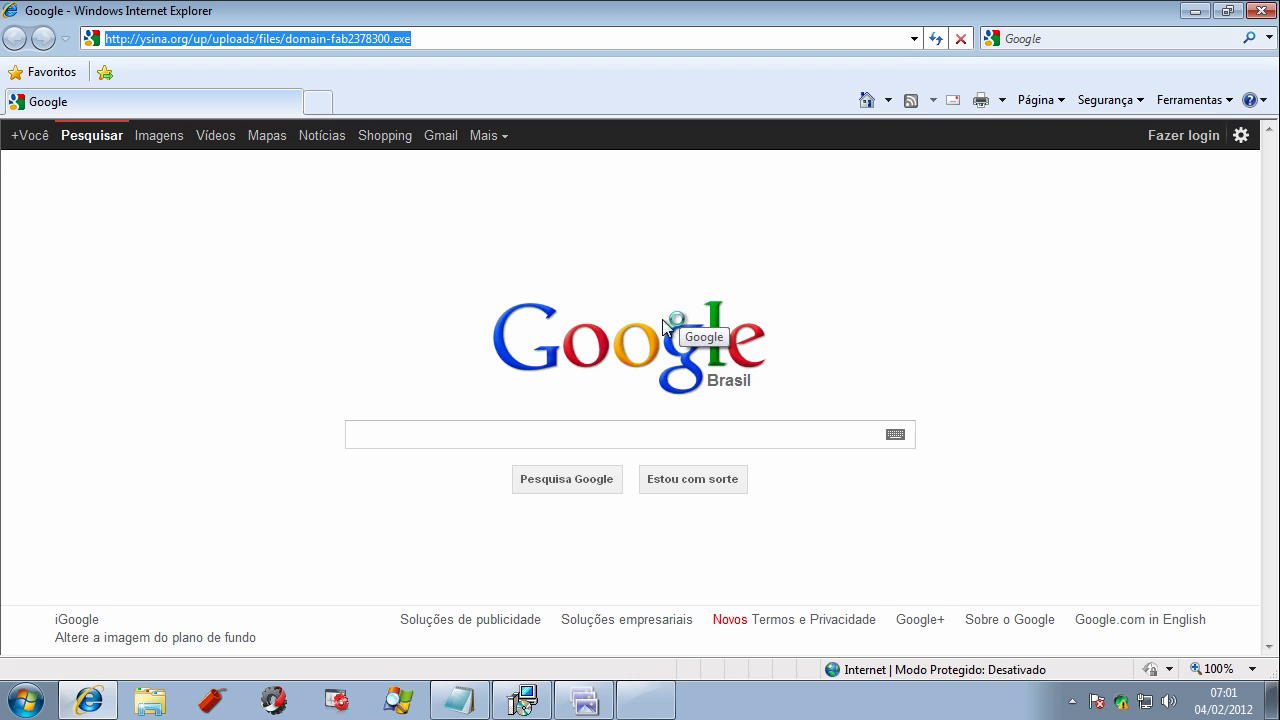
{"action": "left_click", "coordinate": [478, 700]}
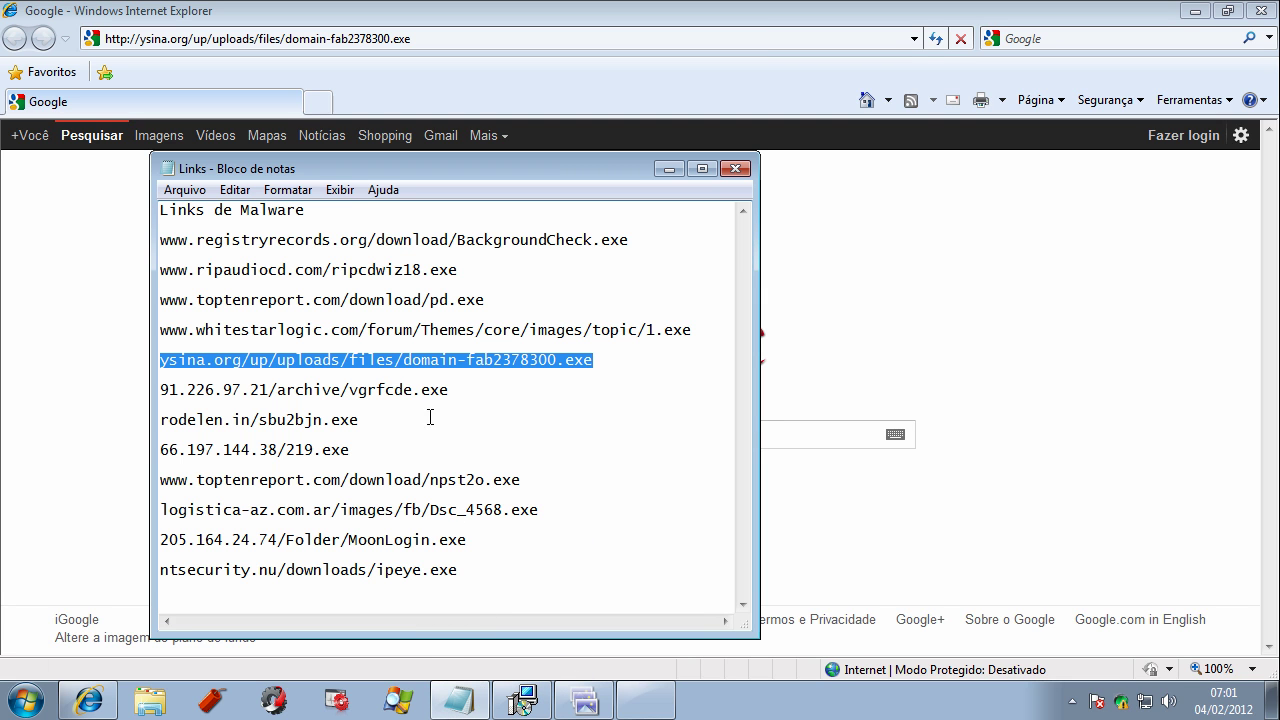
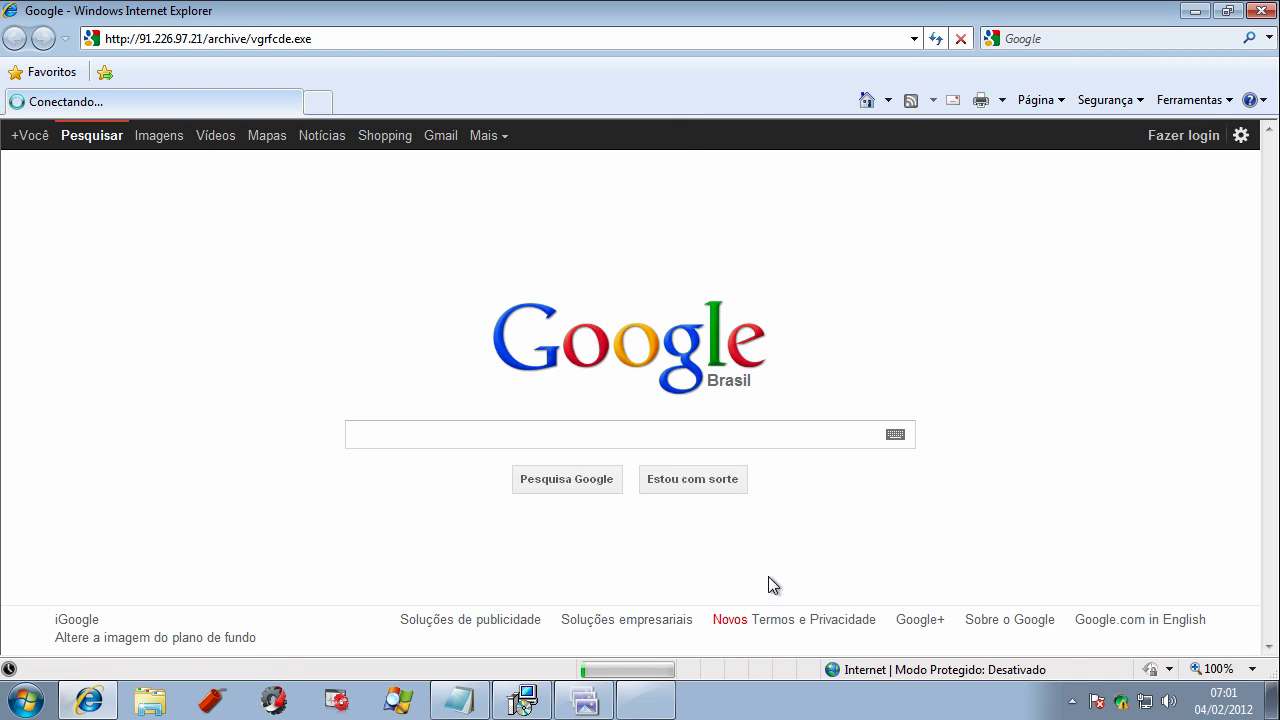
- Bring up COMODO KillSwitch, examine the unrated running processes such as Installmanager.exe and pdsetup.exe, and minimize it
{"action": "left_click", "coordinate": [1076, 702]}
{"action": "left_click", "coordinate": [1102, 614]}
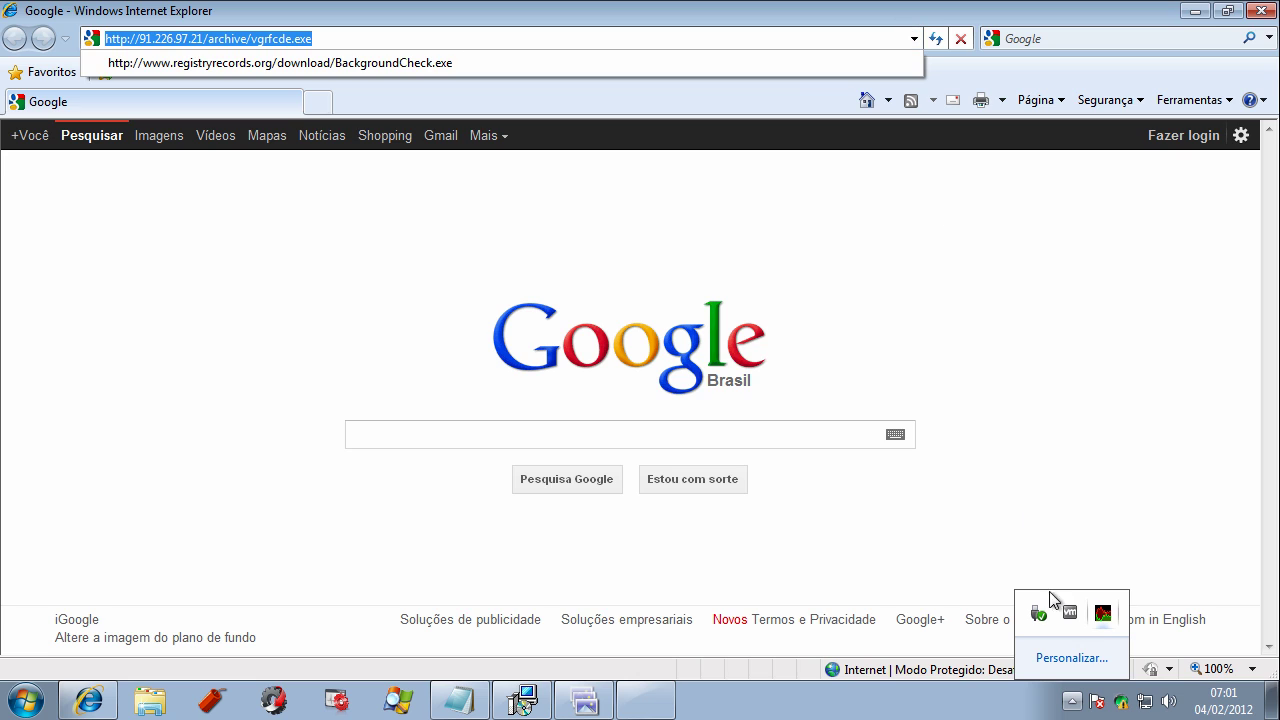
{"action": "left_click", "coordinate": [1101, 615]}
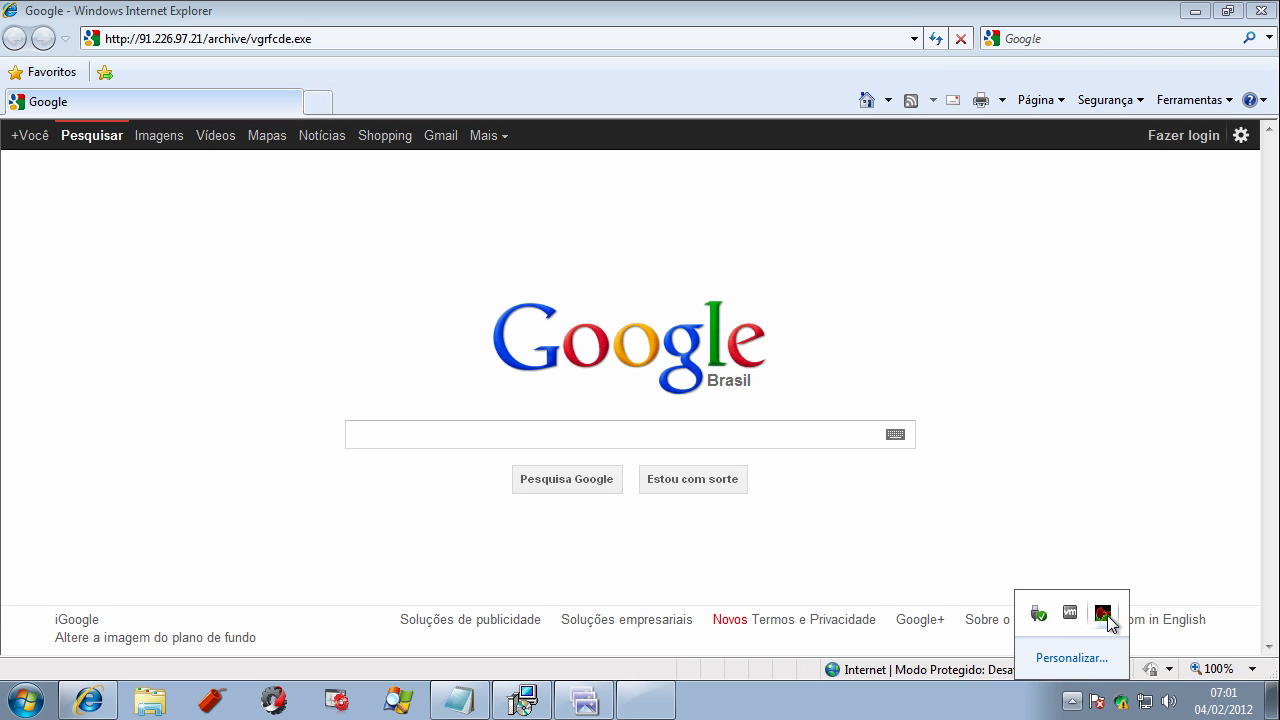
{"action": "left_click", "coordinate": [1072, 706]}
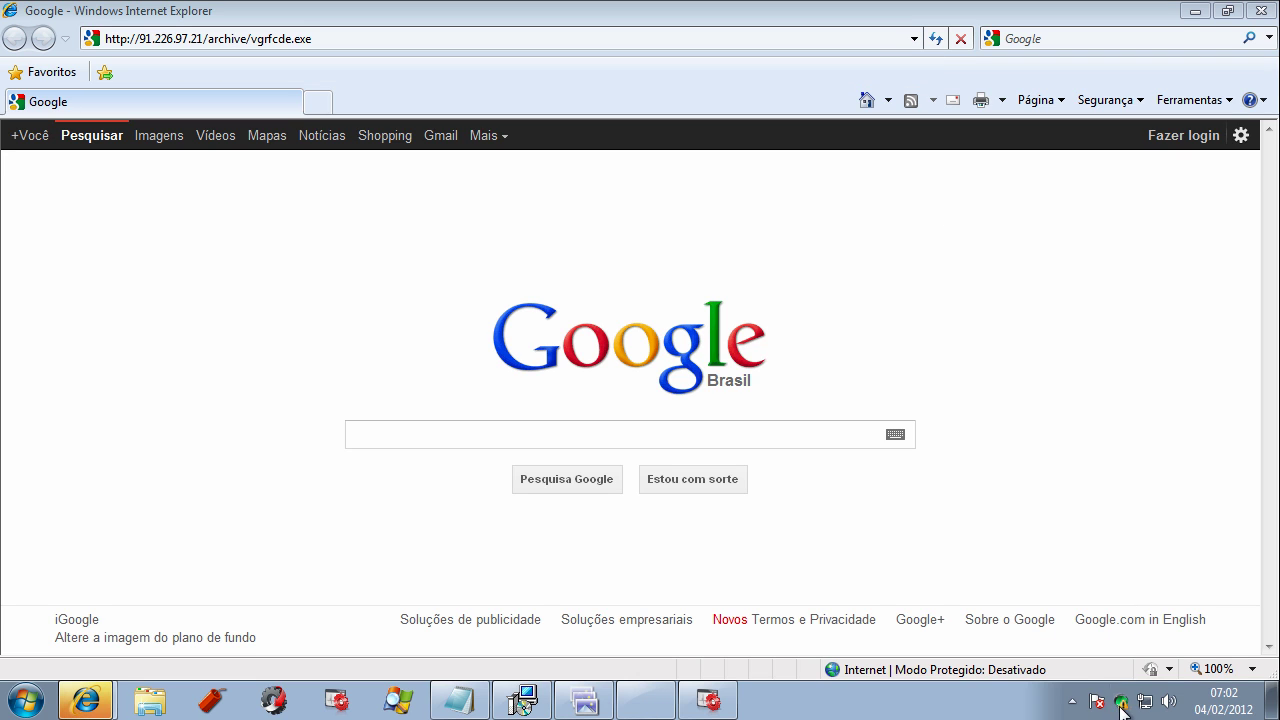
{"action": "left_click", "coordinate": [1072, 704]}
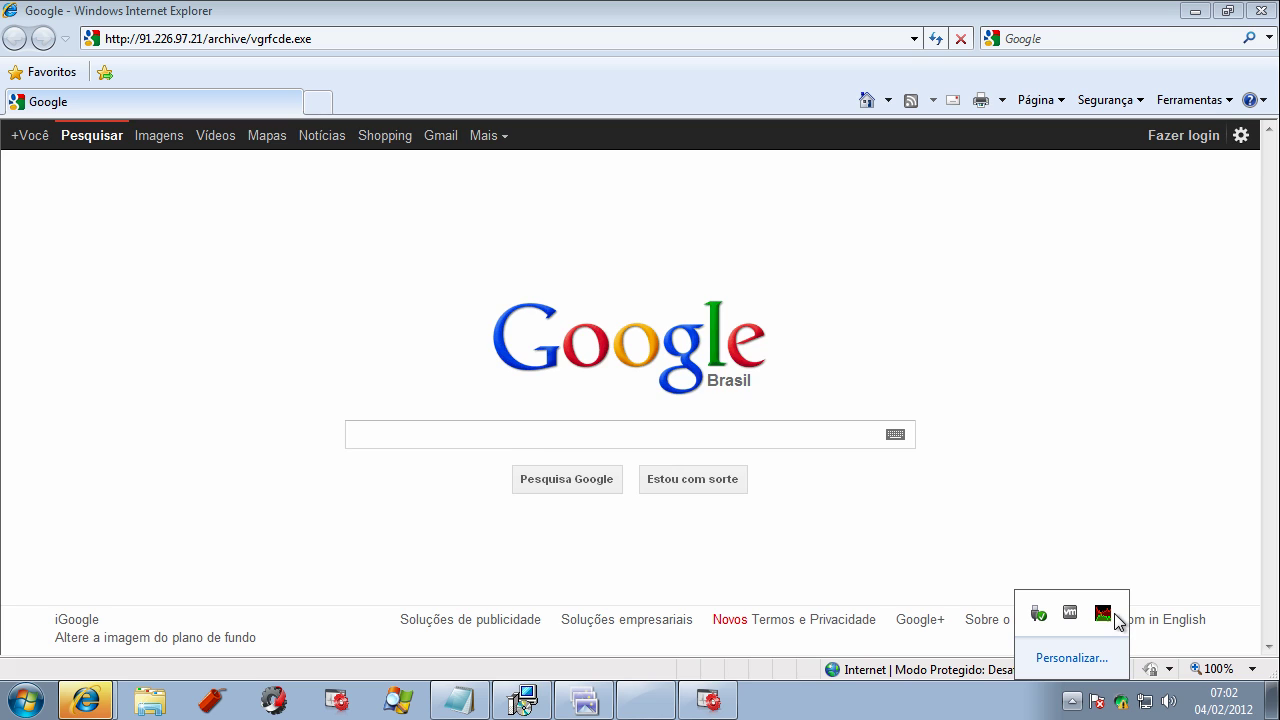
{"action": "double_click", "coordinate": [1116, 615]}
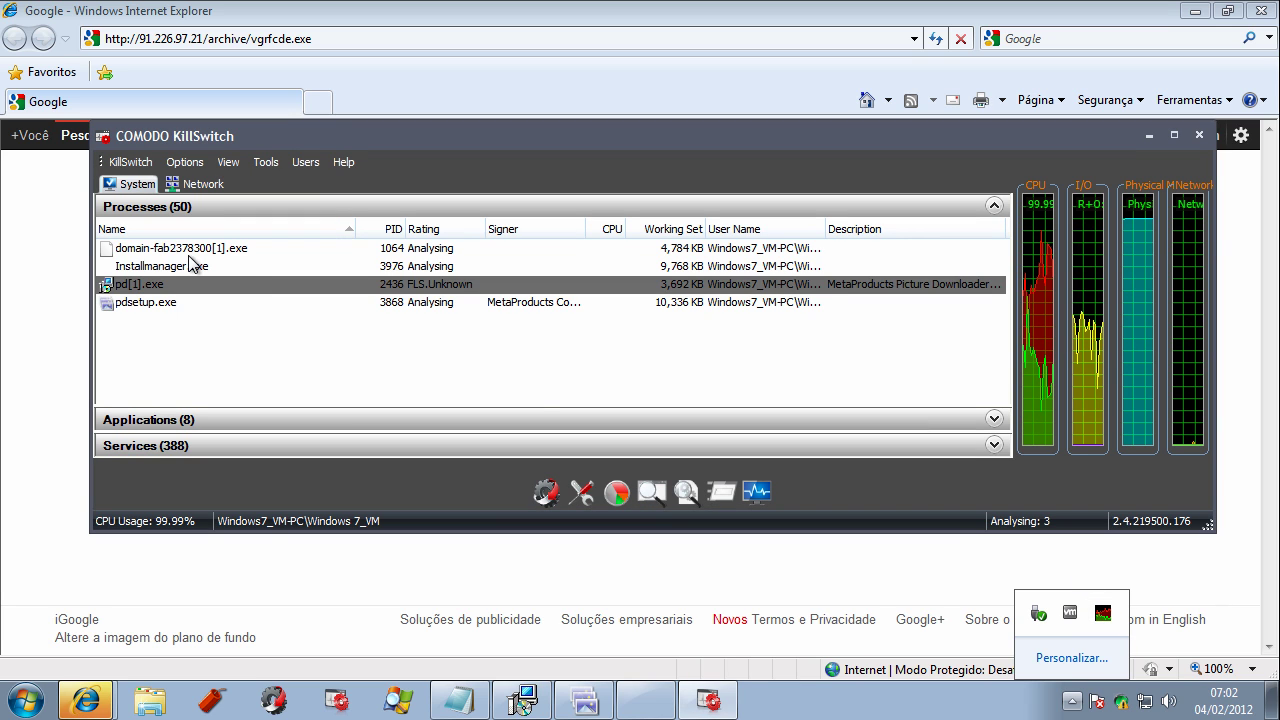
{"action": "left_click", "coordinate": [192, 252]}
{"action": "left_click", "coordinate": [191, 266]}
{"action": "left_click", "coordinate": [193, 285]}
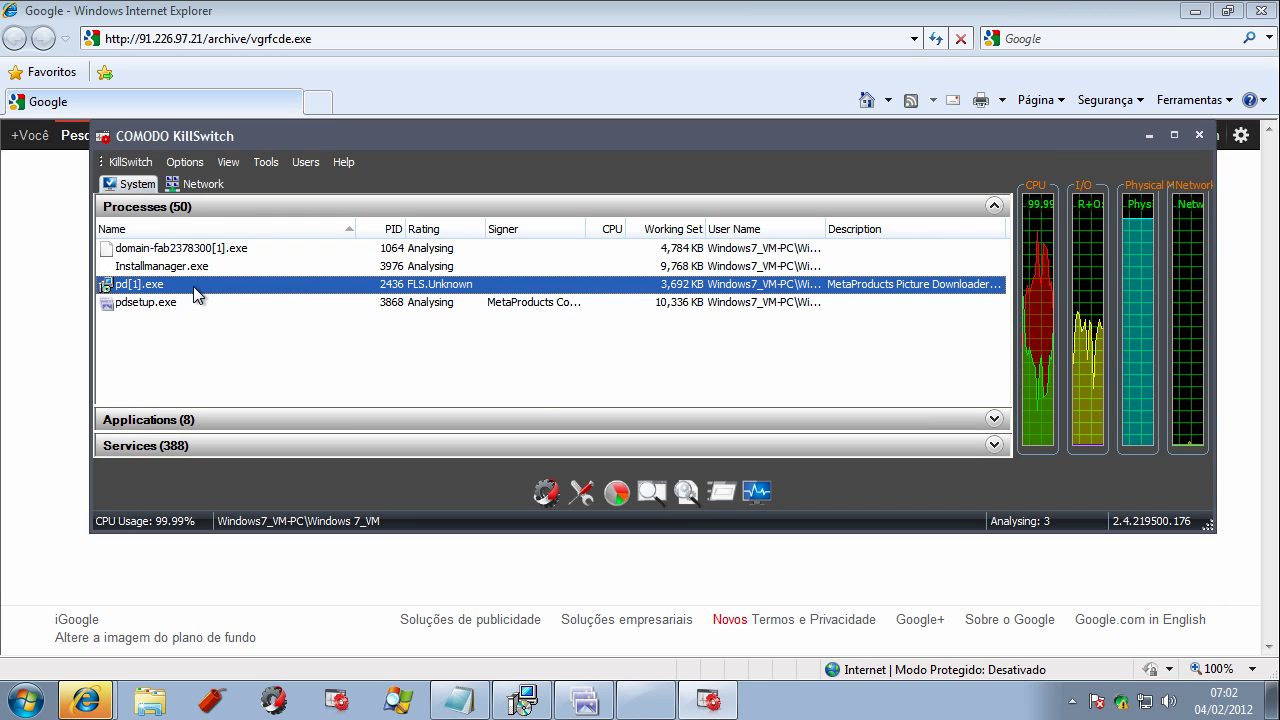
{"action": "left_click", "coordinate": [199, 308]}
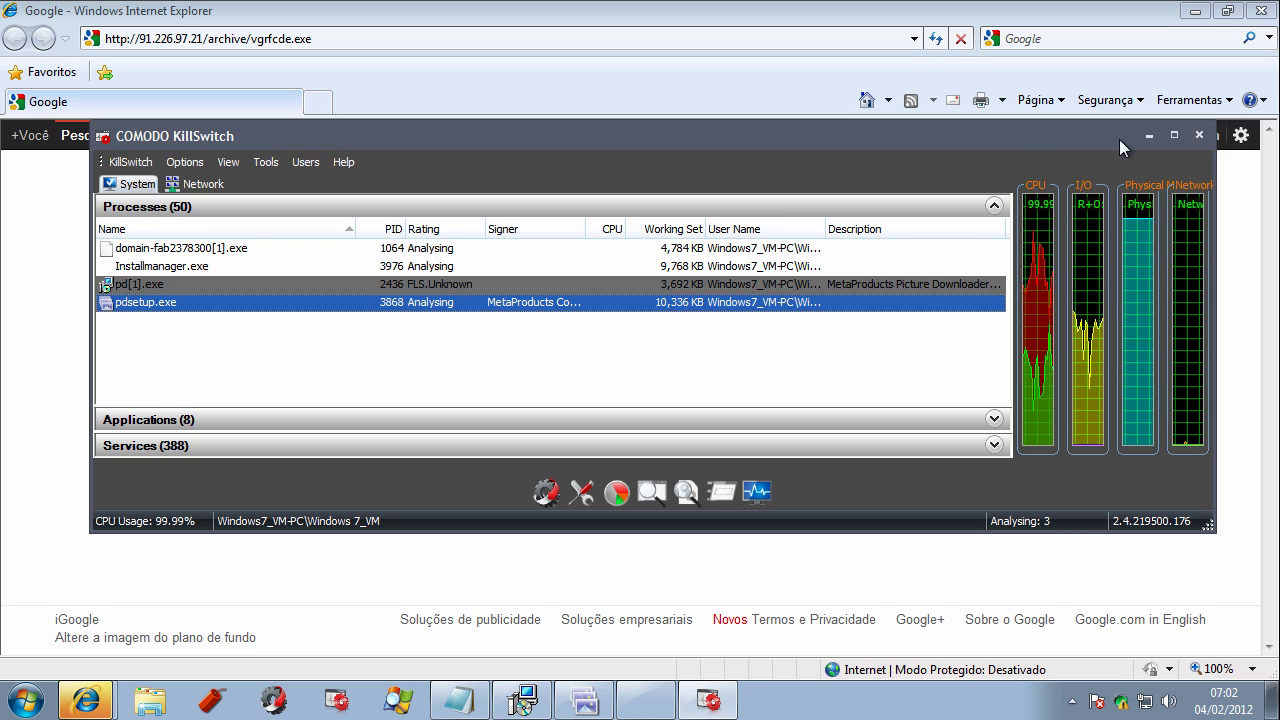
{"action": "left_click", "coordinate": [1147, 138]}
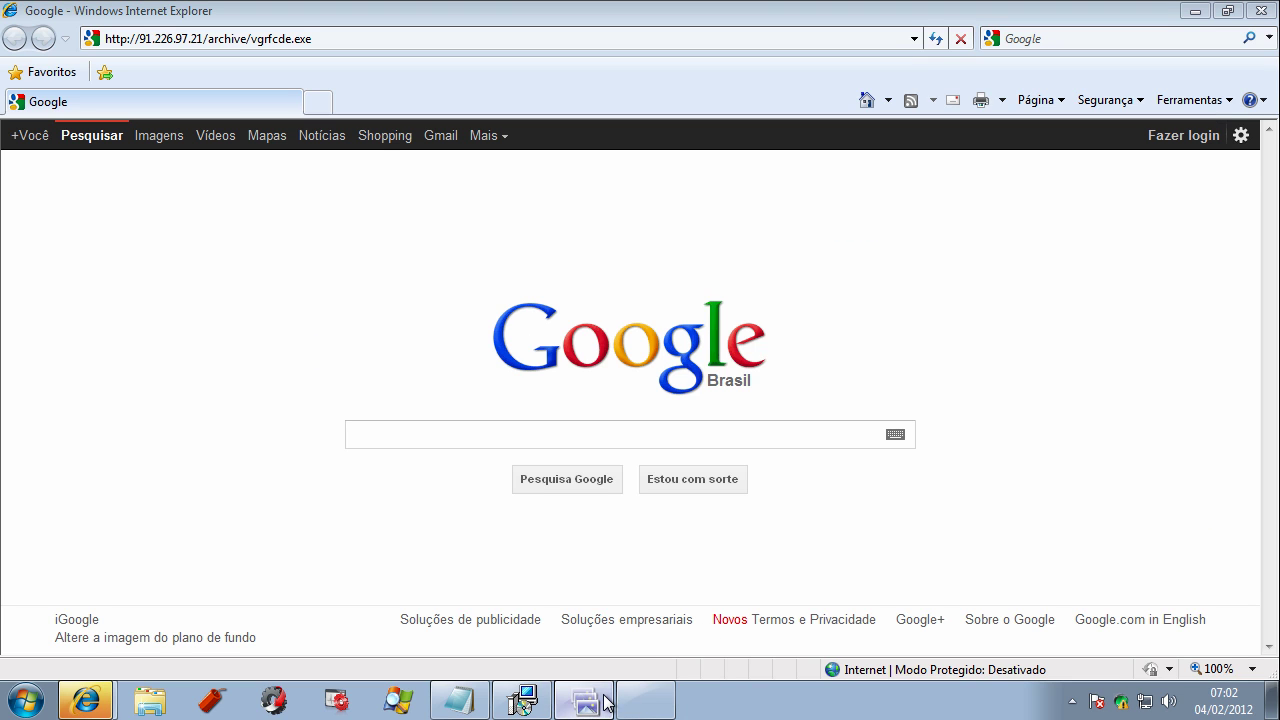
- Finish the Metaproducts Picture Downloader setup with the option to run the program turned off, and finish the remaining open installer
{"action": "left_click", "coordinate": [592, 700]}
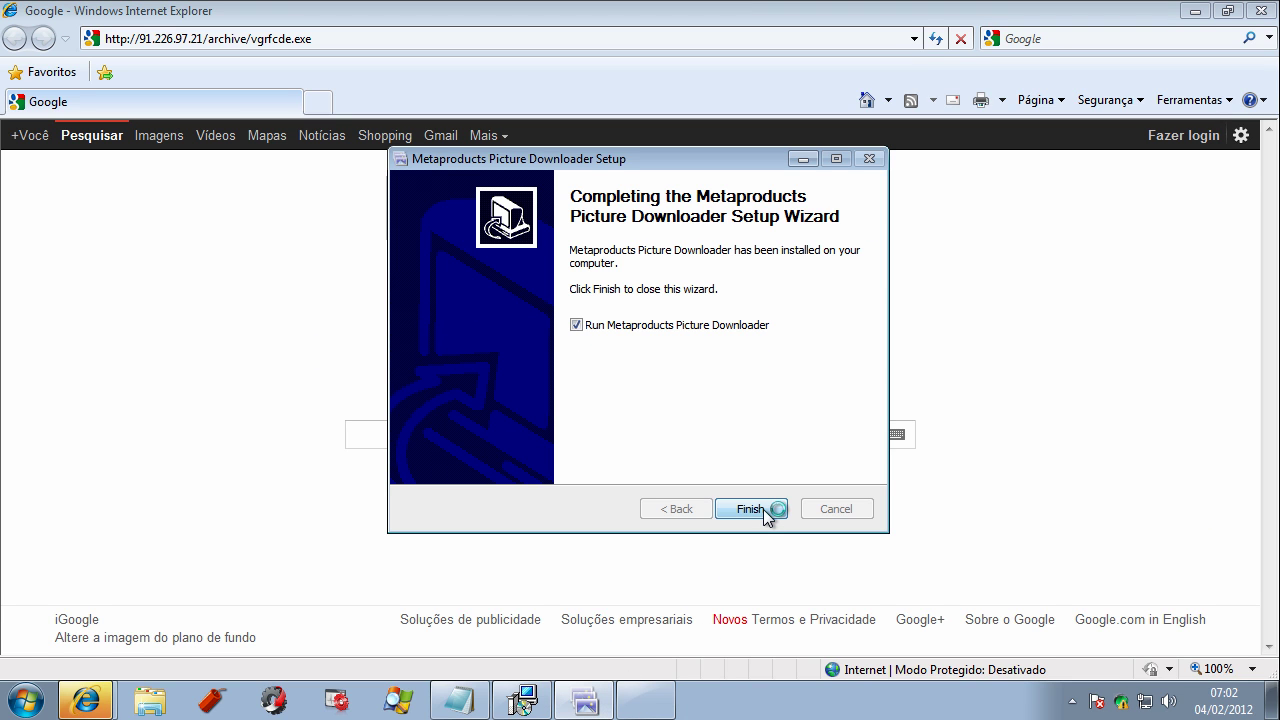
{"action": "left_click", "coordinate": [576, 324]}
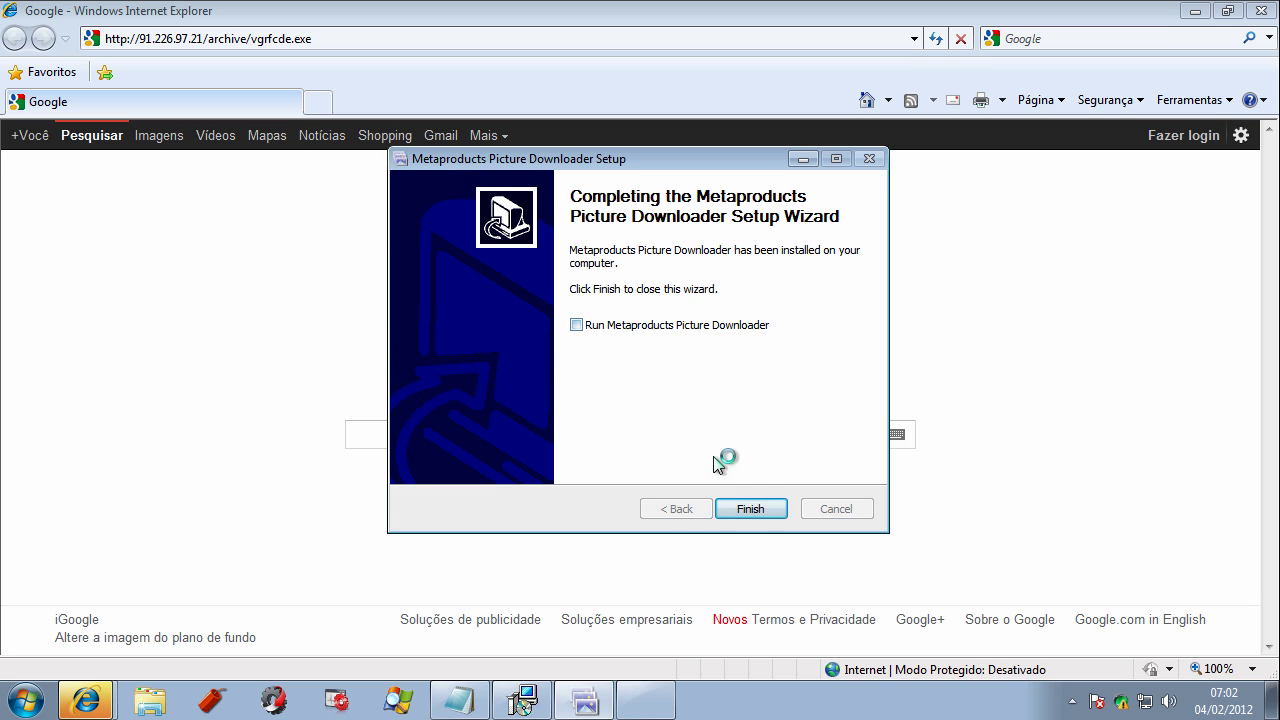
{"action": "left_click", "coordinate": [785, 512]}
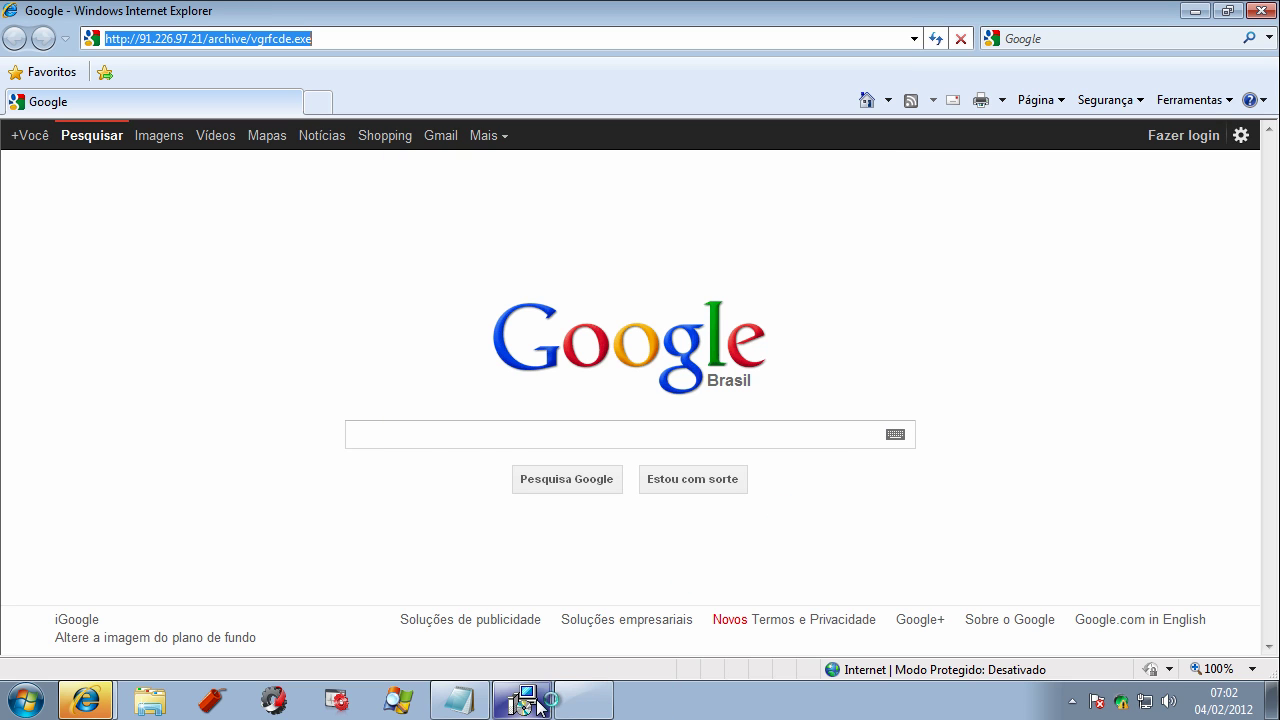
{"action": "left_click", "coordinate": [540, 705]}
{"action": "left_click", "coordinate": [752, 511]}
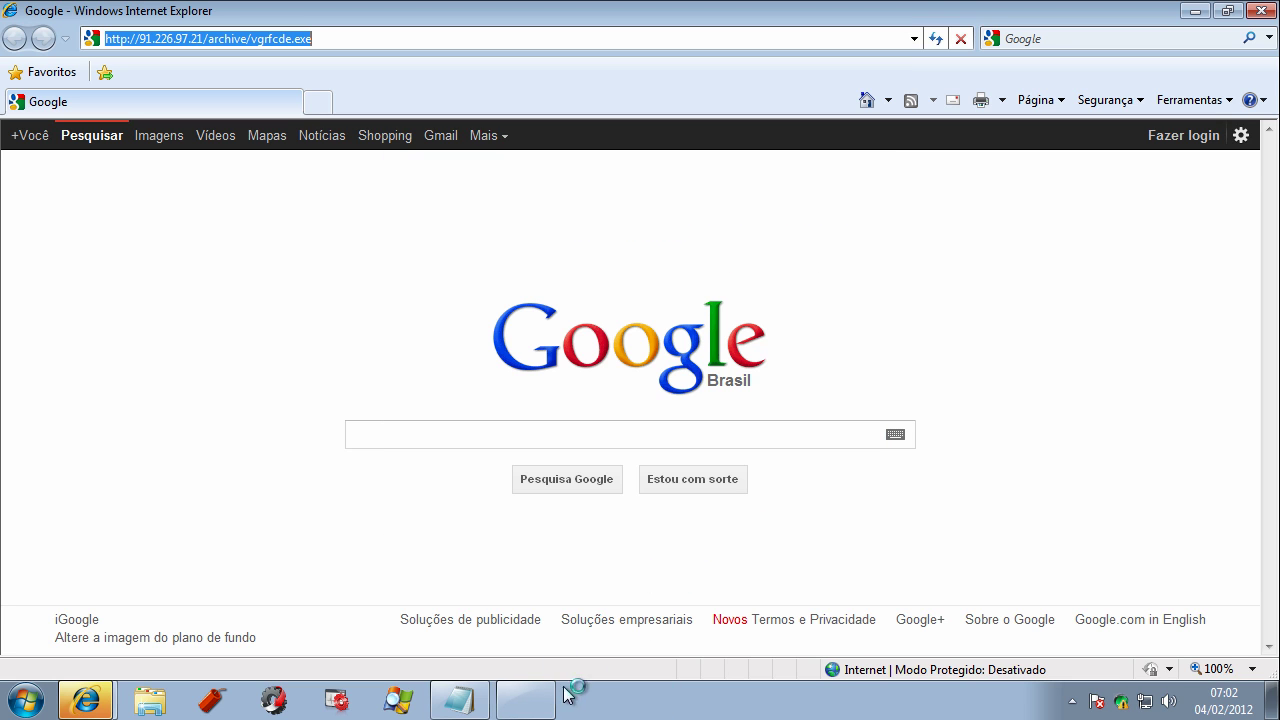
- Copy the link rodelen.in/sbu2bjn.exe from the Links file
{"action": "left_click", "coordinate": [459, 700]}
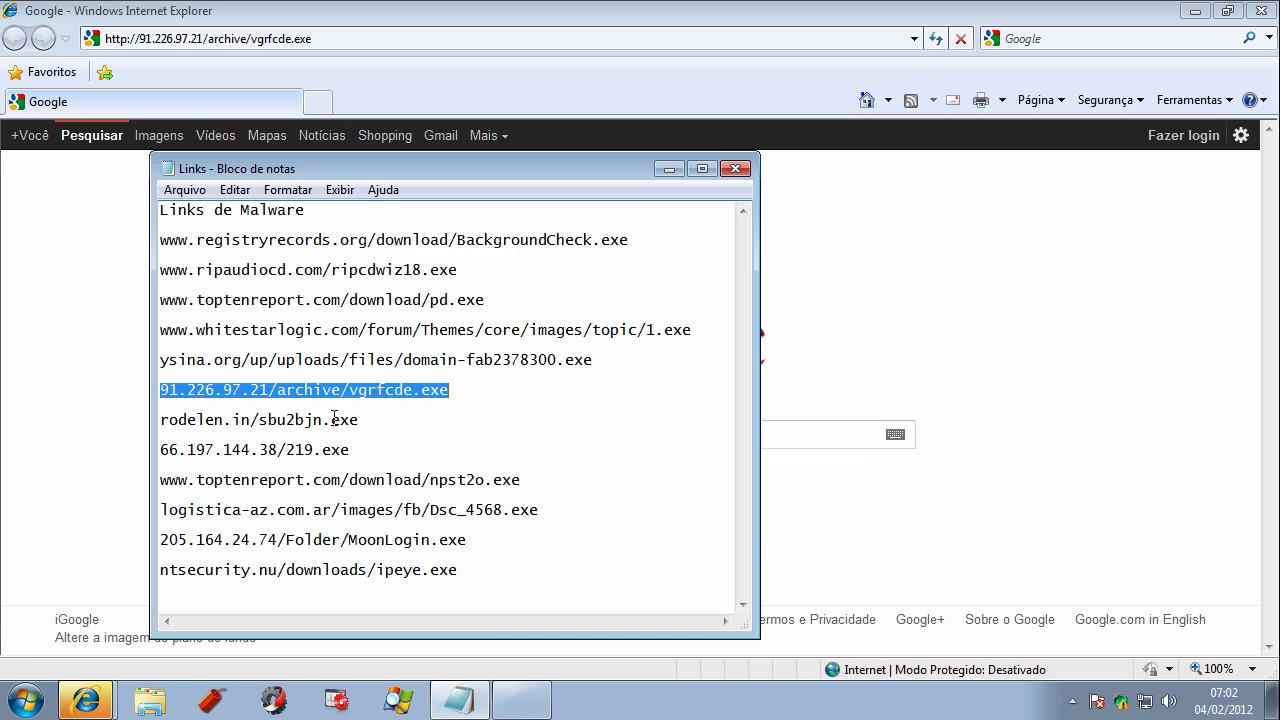
{"action": "double_click", "coordinate": [329, 420]}
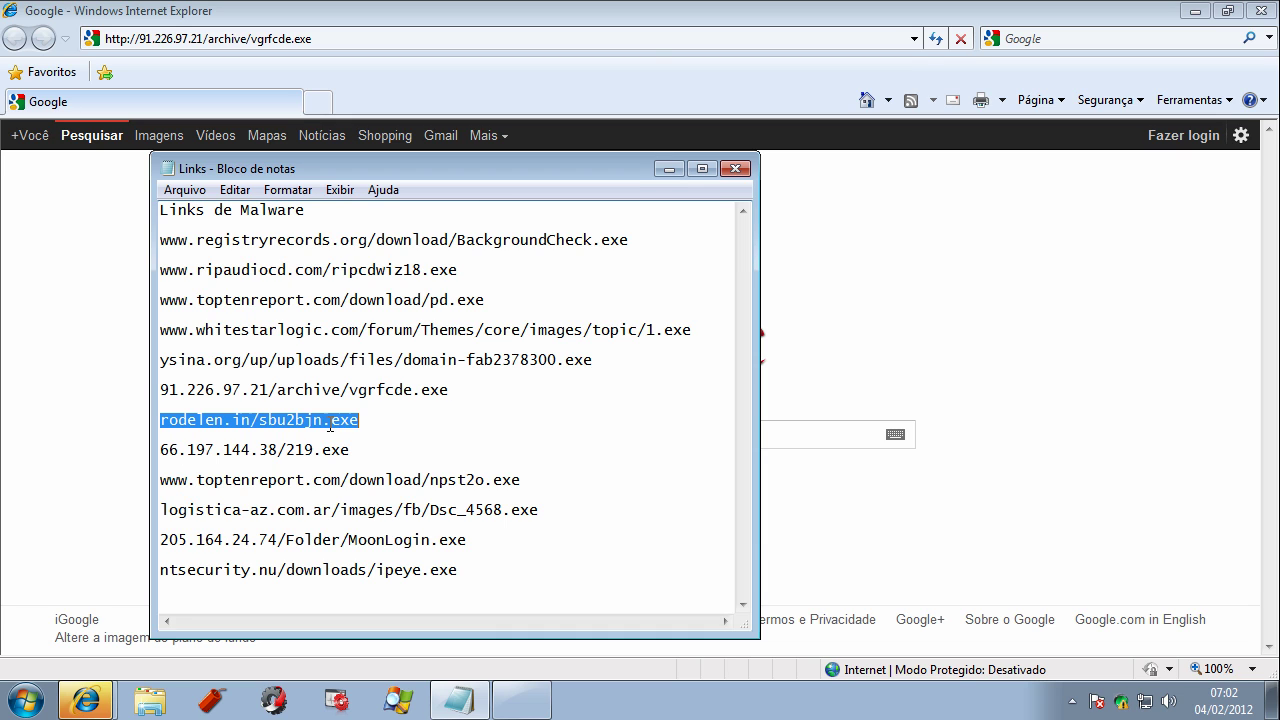
{"action": "right_click", "coordinate": [329, 420]}
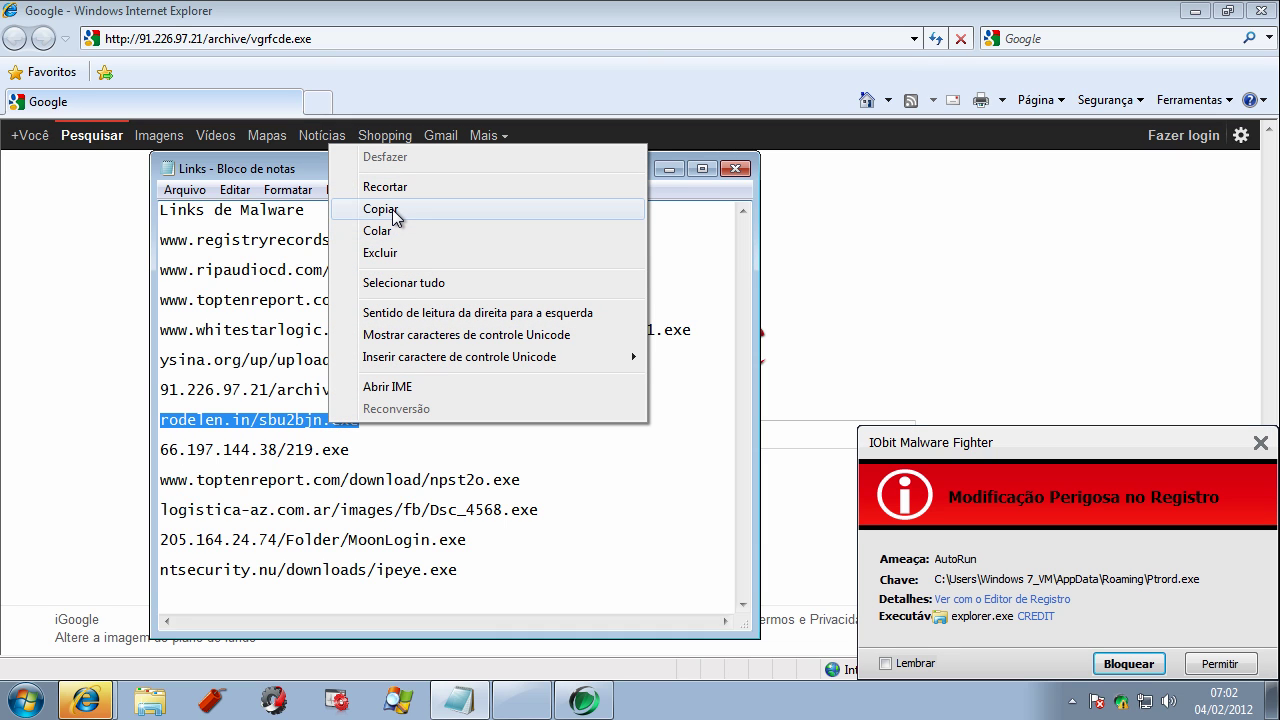
{"action": "left_click", "coordinate": [396, 217]}
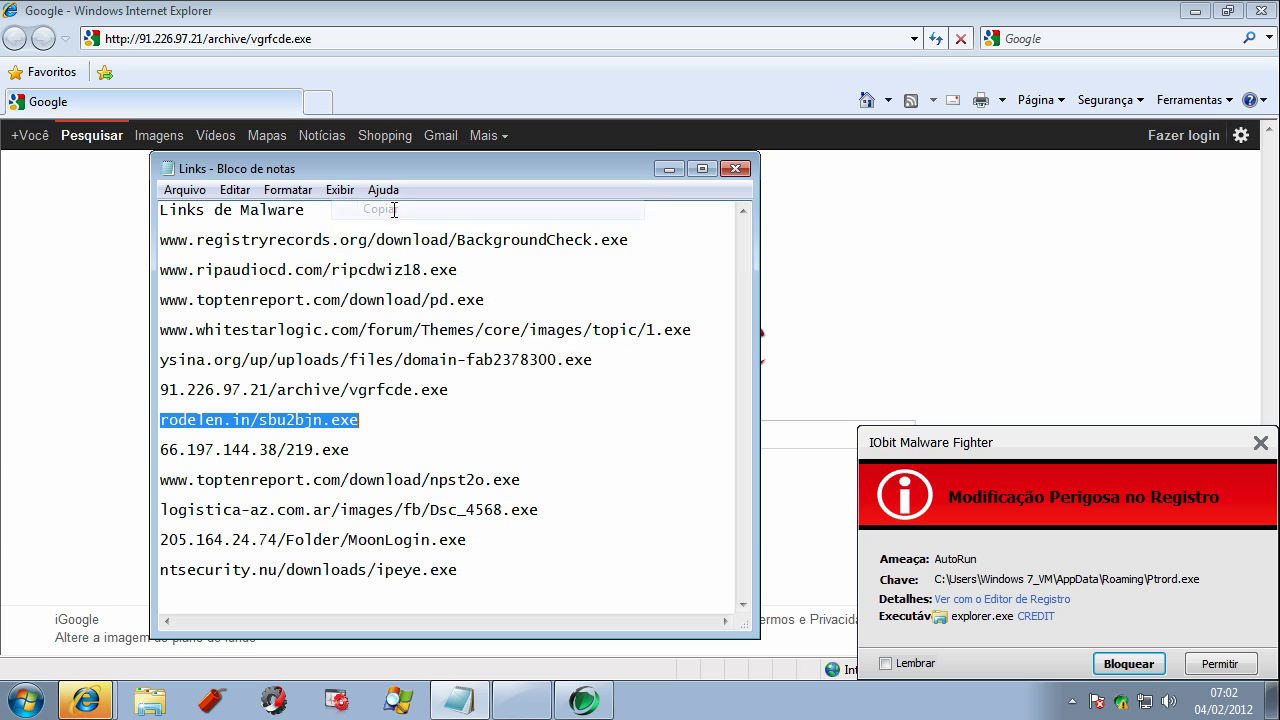
- Block the registry and file modification alerts for Ptrord.exe in IObit Malware Fighter, remembering the choice on the last one
{"action": "left_click", "coordinate": [849, 246]}
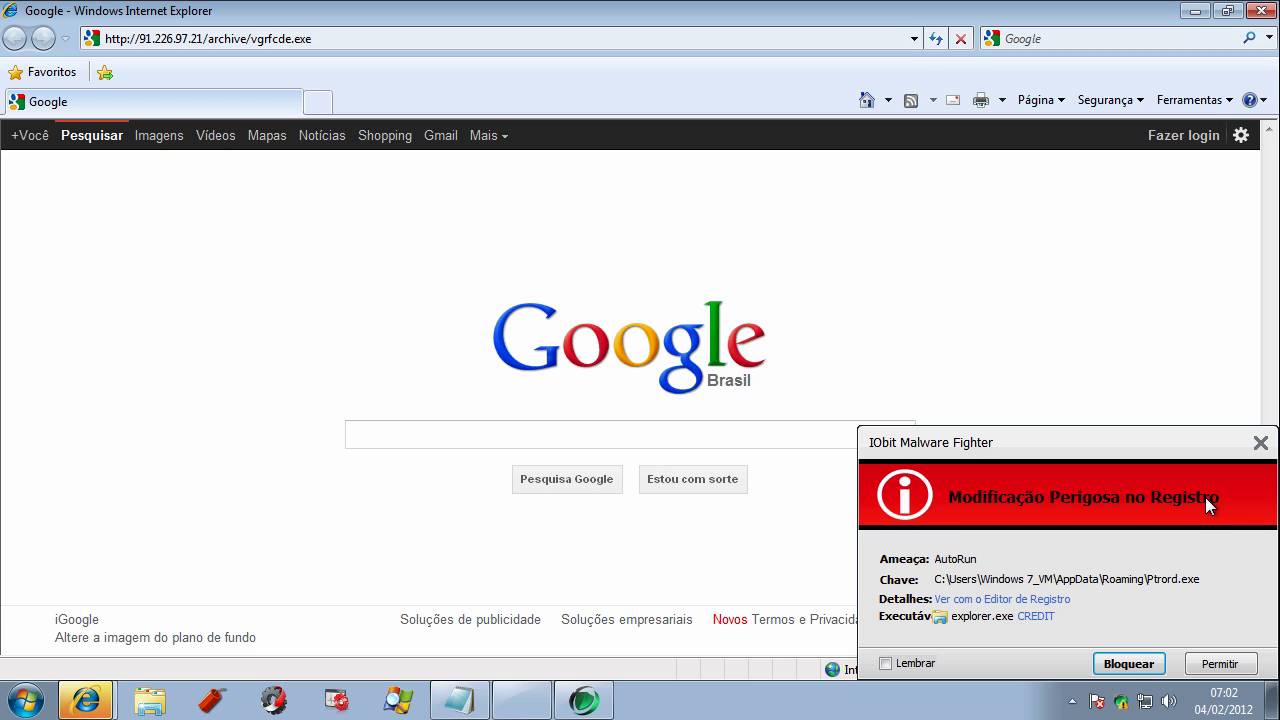
{"action": "left_click", "coordinate": [1120, 665]}
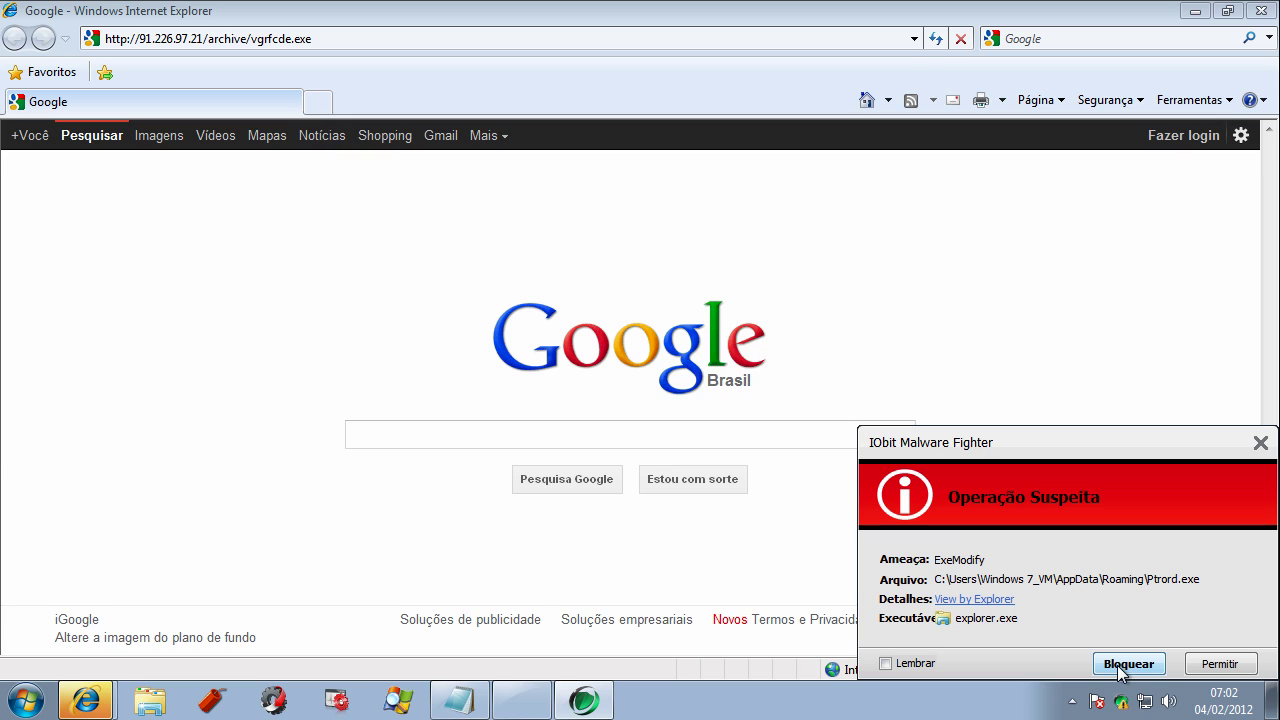
{"action": "left_click", "coordinate": [1120, 665]}
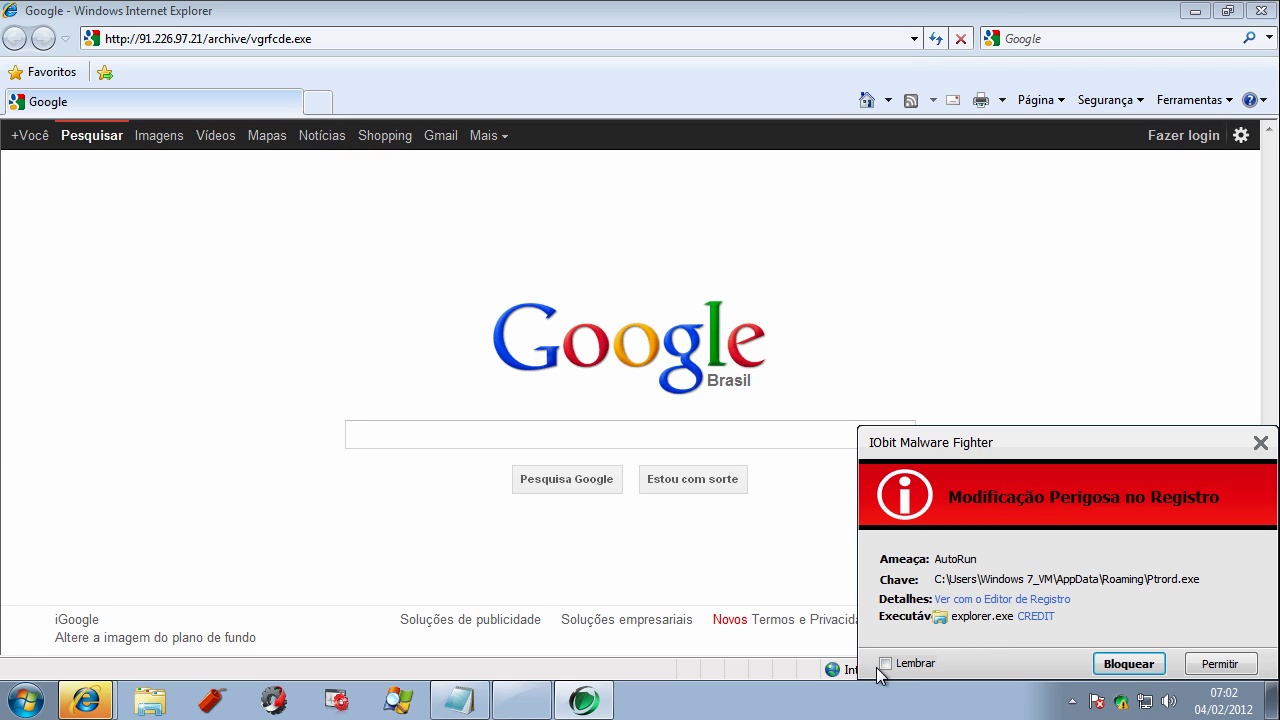
{"action": "left_click", "coordinate": [886, 663]}
{"action": "left_click", "coordinate": [1122, 665]}
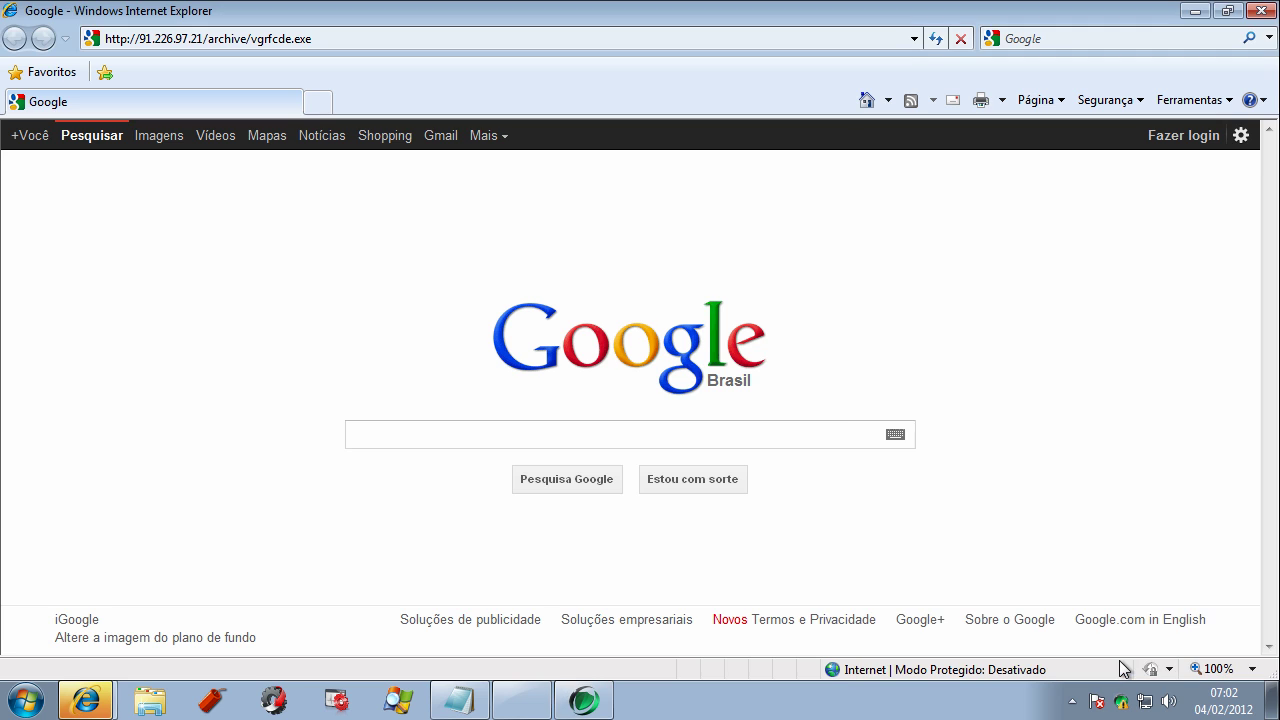
- Copy the rodelen.in/sbu2bjn.exe link into the browser, run the file despite the unknown publisher, and close its MS-DOS error
{"action": "left_click", "coordinate": [482, 705]}
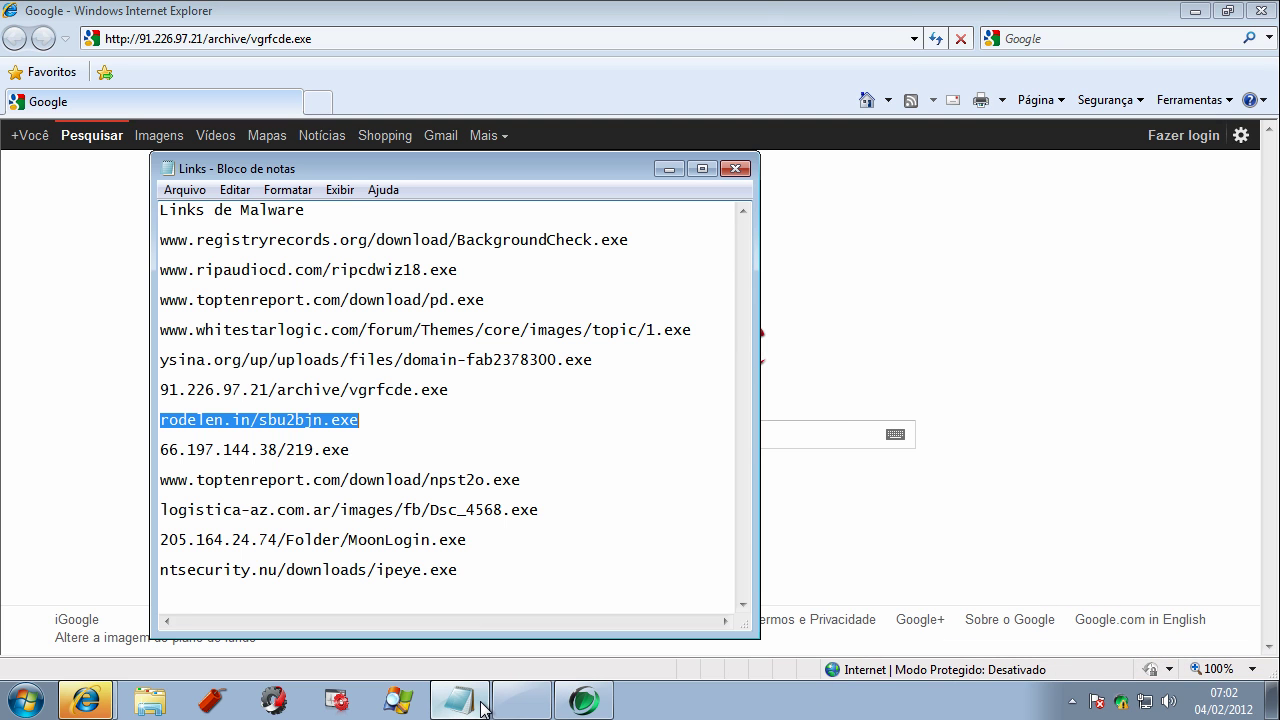
{"action": "right_click", "coordinate": [298, 425]}
{"action": "left_click", "coordinate": [371, 203]}
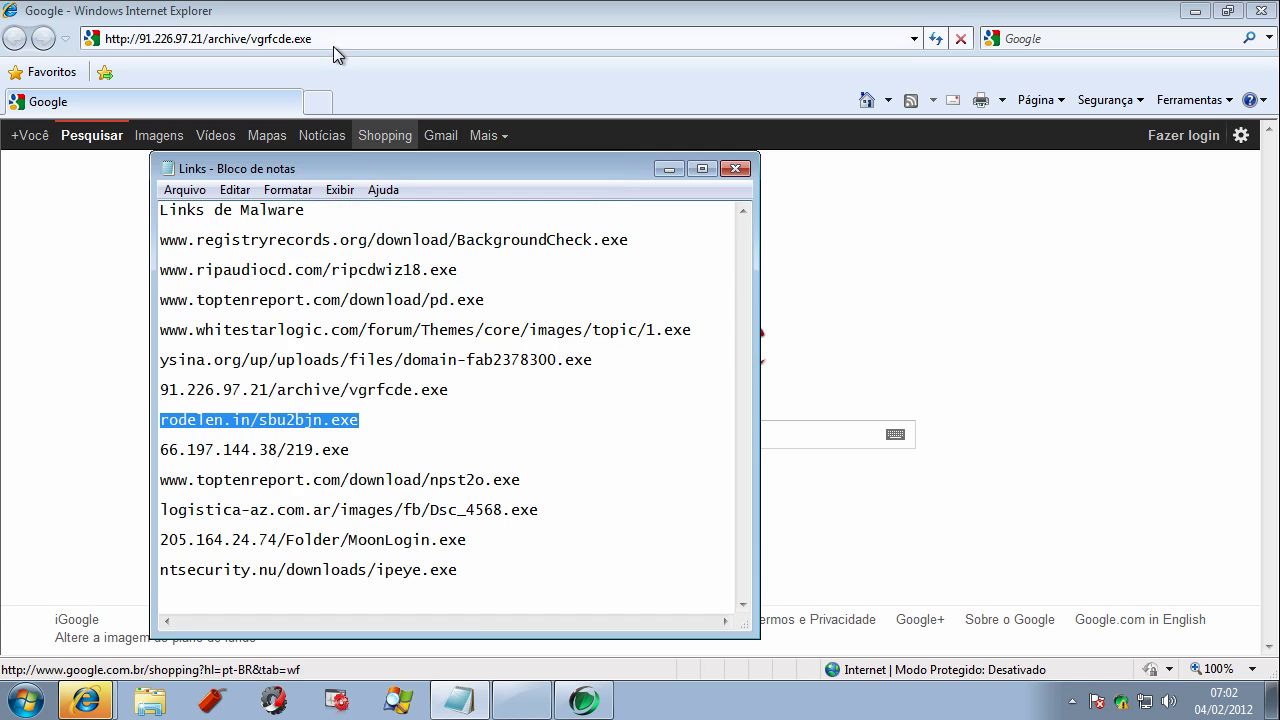
{"action": "left_click", "coordinate": [334, 44]}
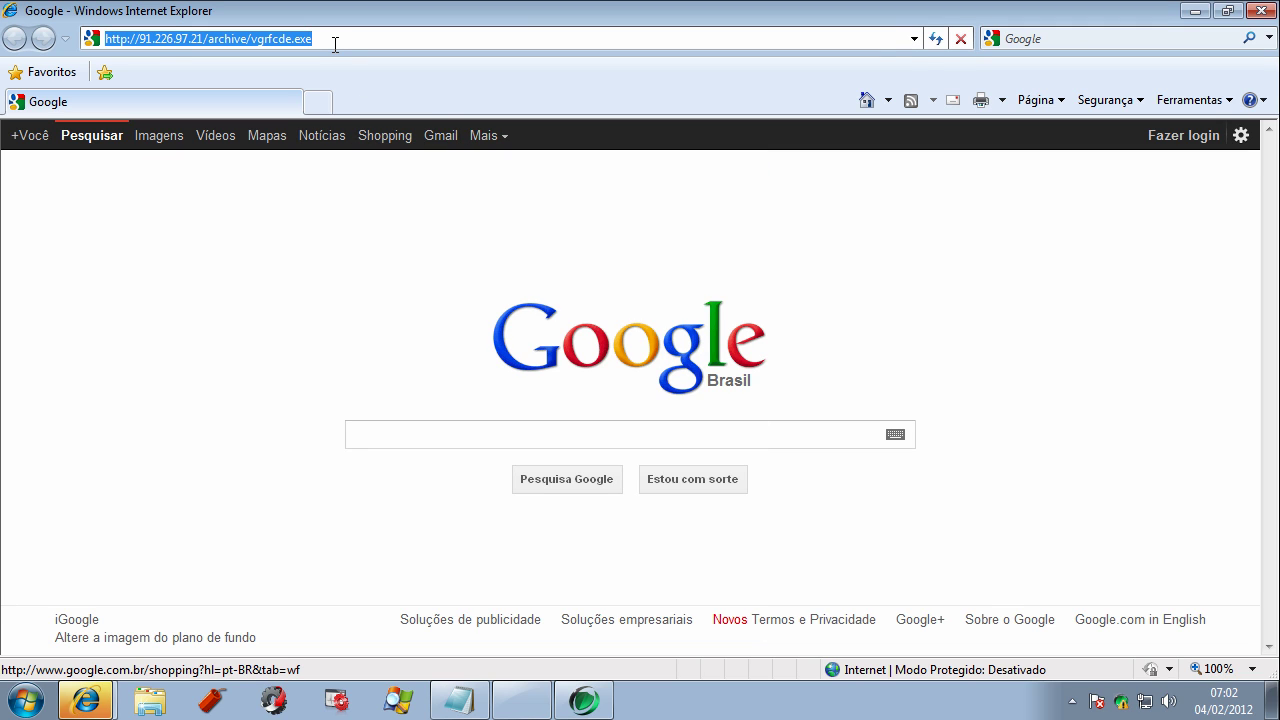
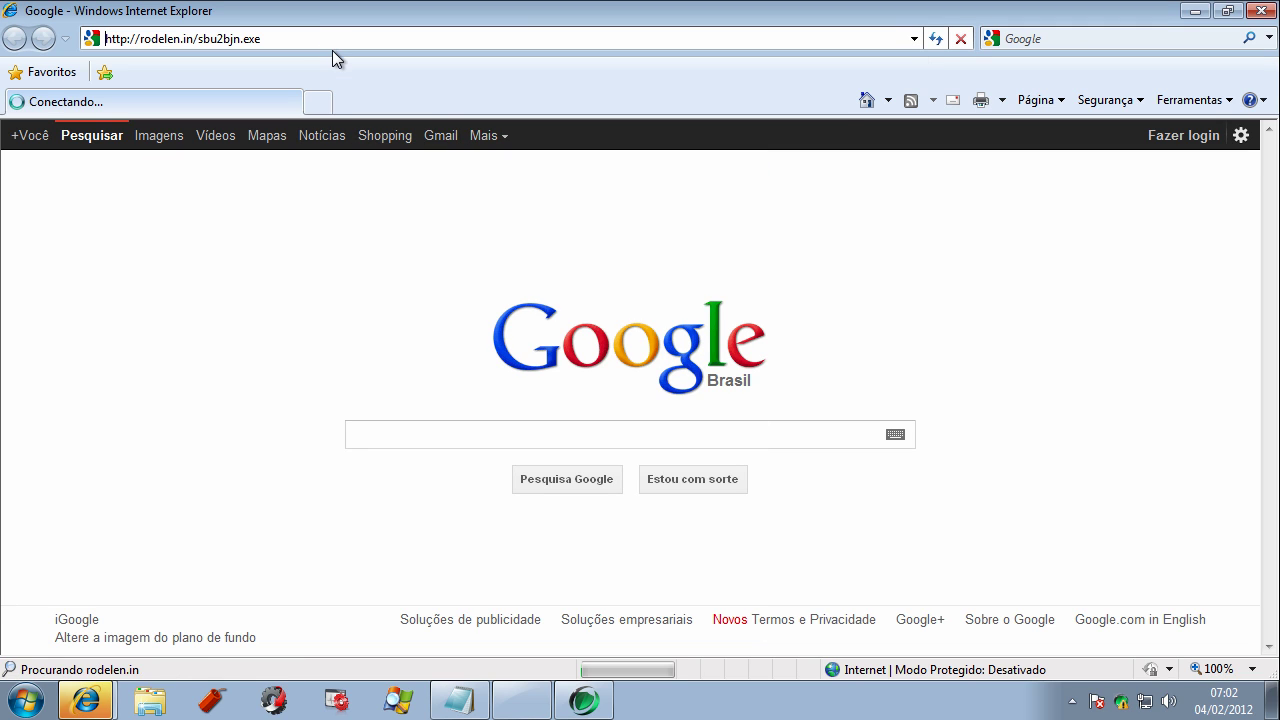
{"action": "left_click", "coordinate": [584, 362]}
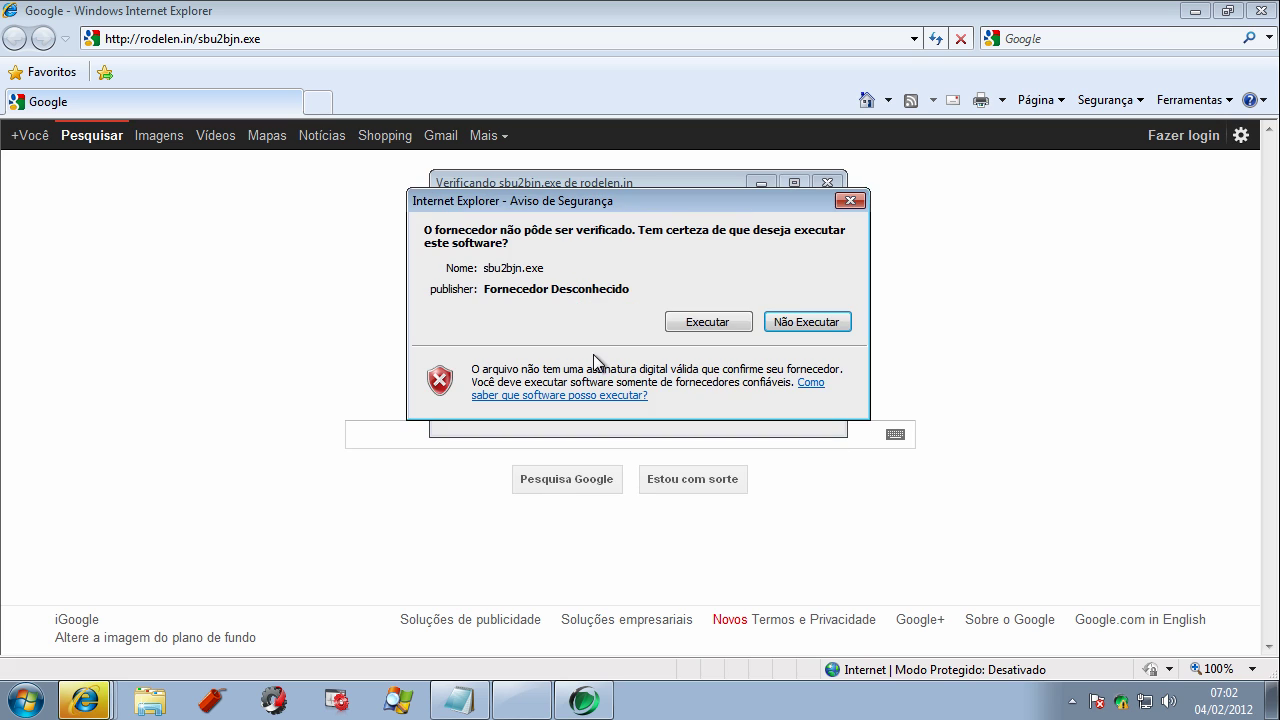
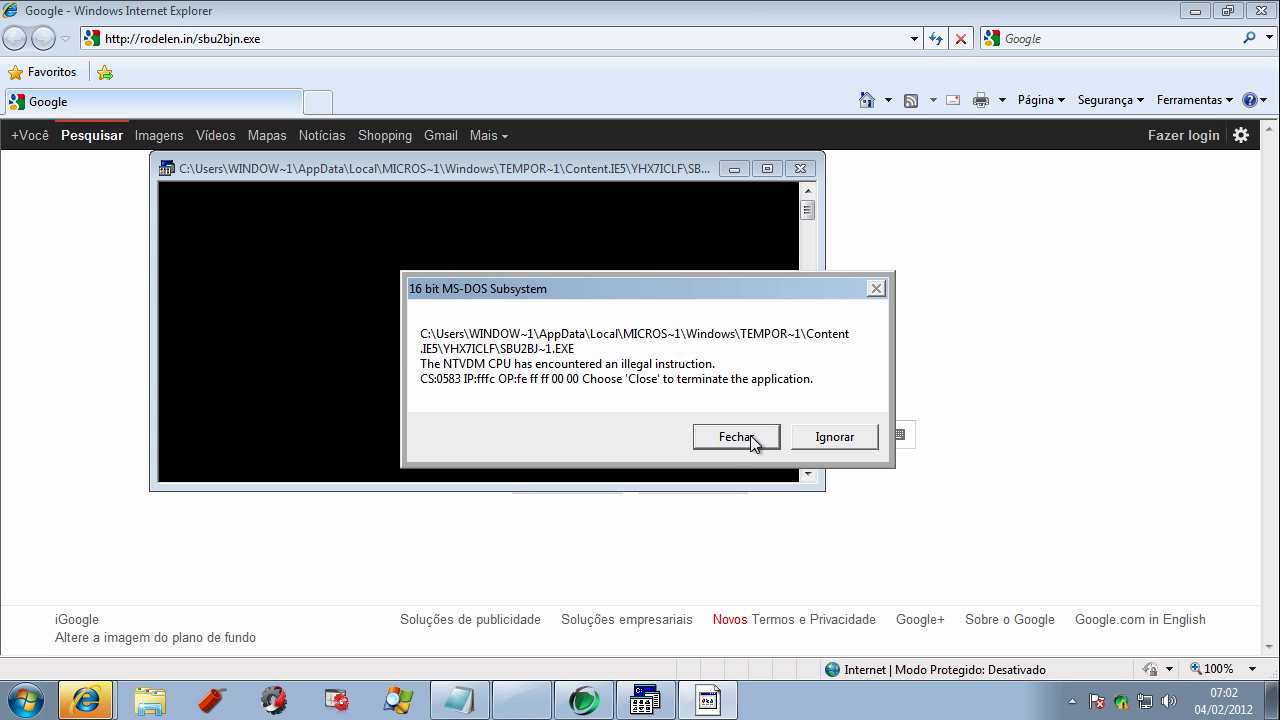
{"action": "left_click", "coordinate": [750, 439]}
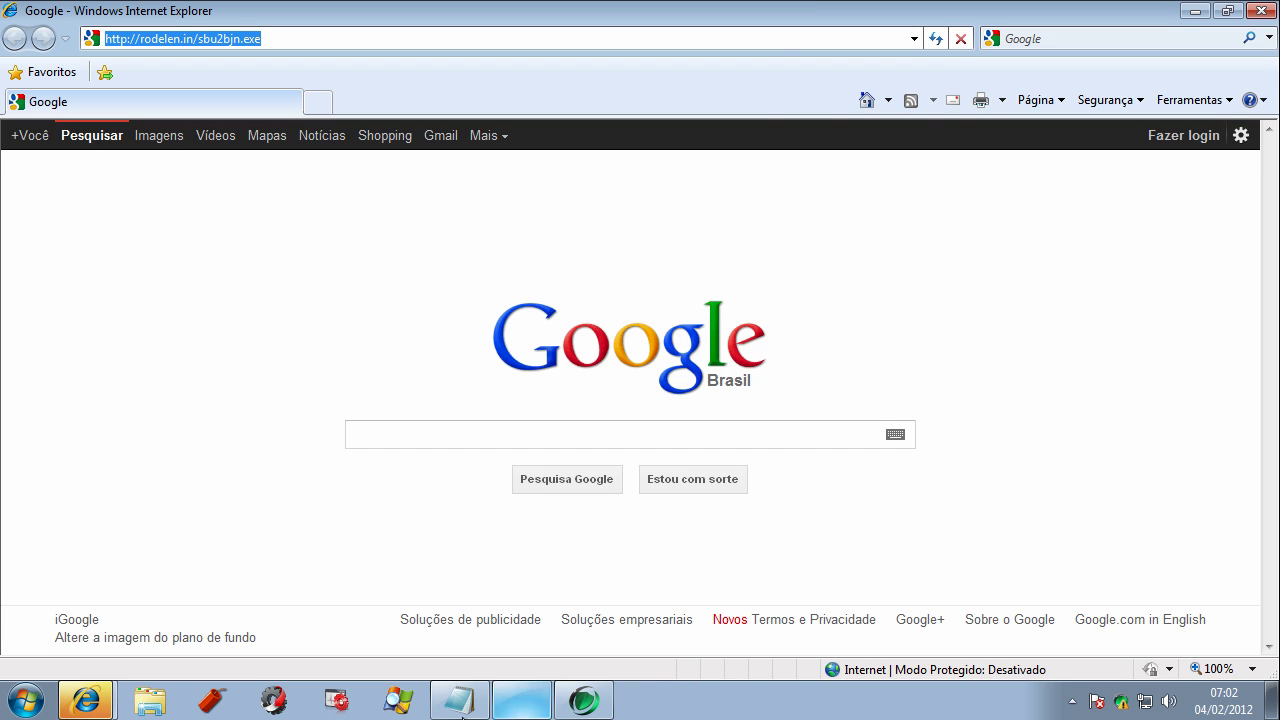
- Copy the link 66.197.144.38/219.exe from the Links file, open it in the browser, and run the file
{"action": "left_click", "coordinate": [455, 702]}
{"action": "double_click", "coordinate": [297, 453]}
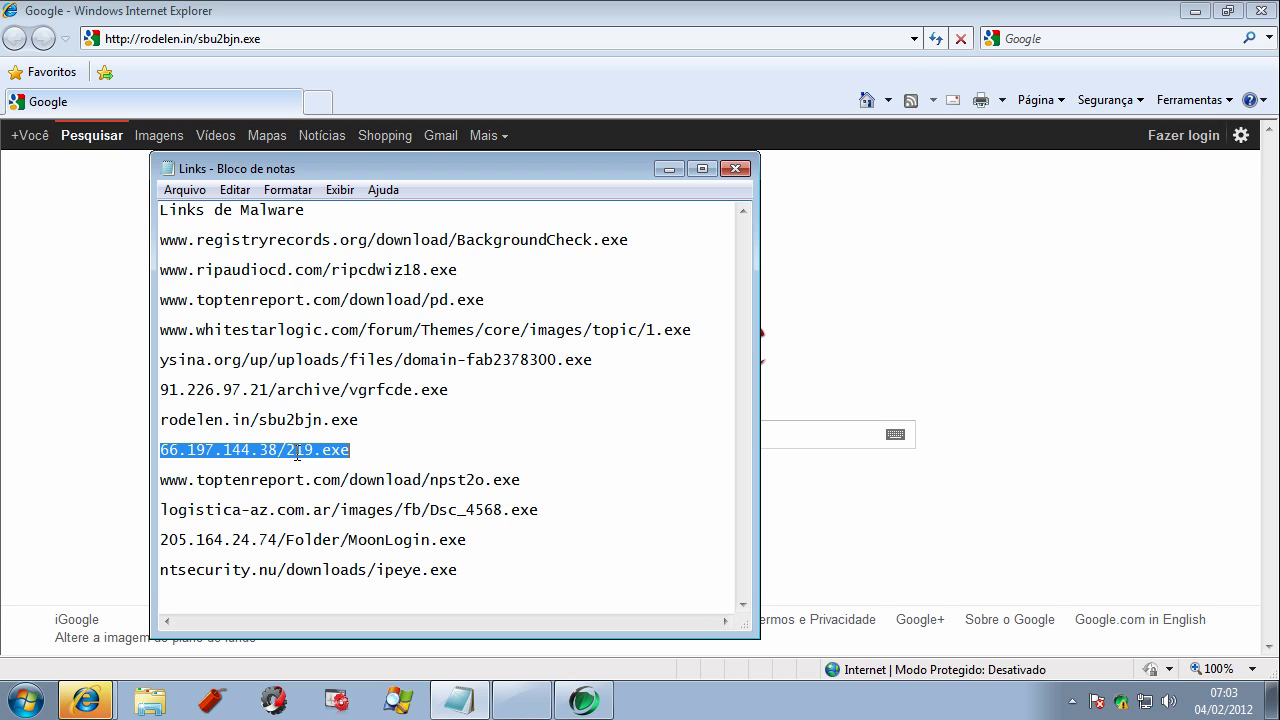
{"action": "right_click", "coordinate": [297, 453]}
{"action": "left_click", "coordinate": [362, 240]}
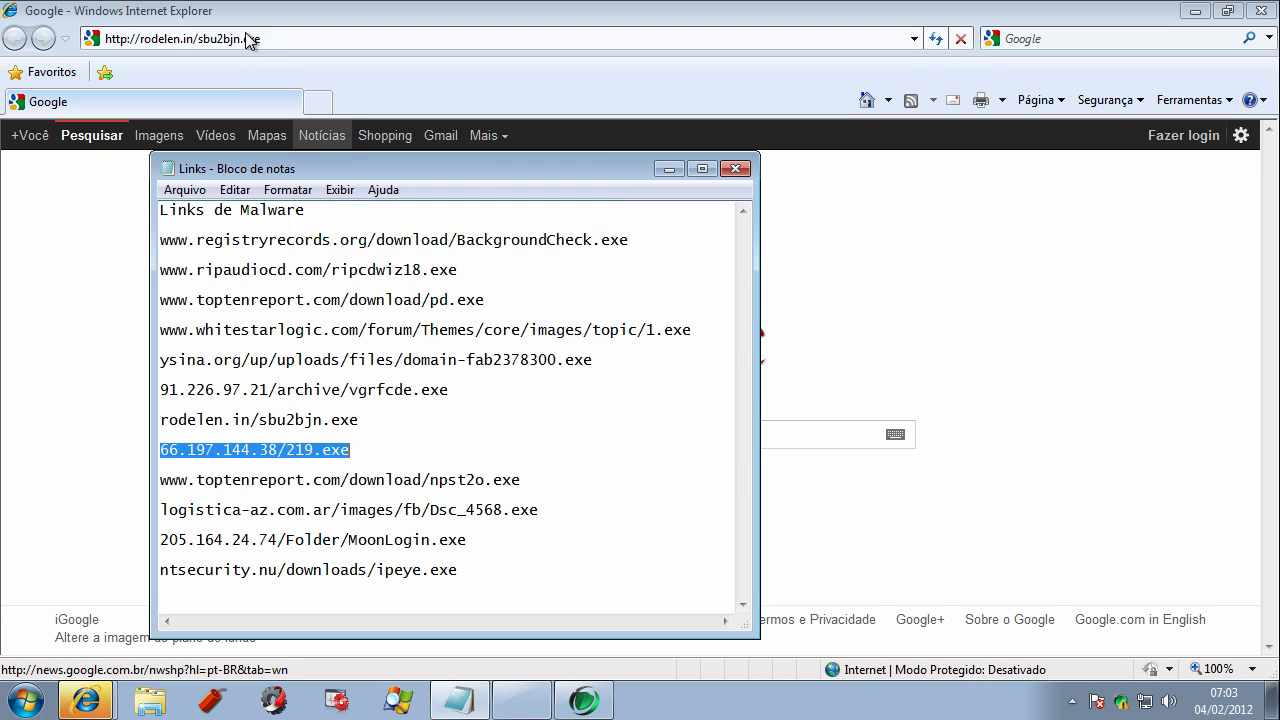
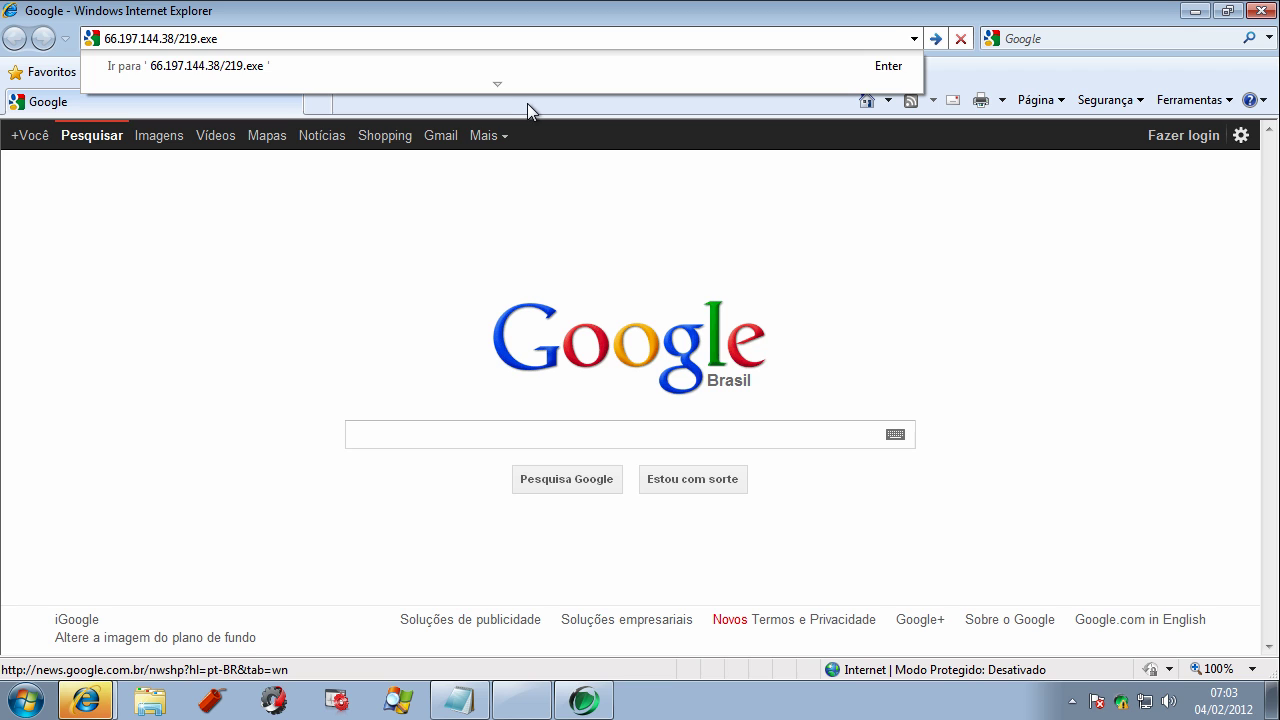
{"action": "key", "text": "Return"}
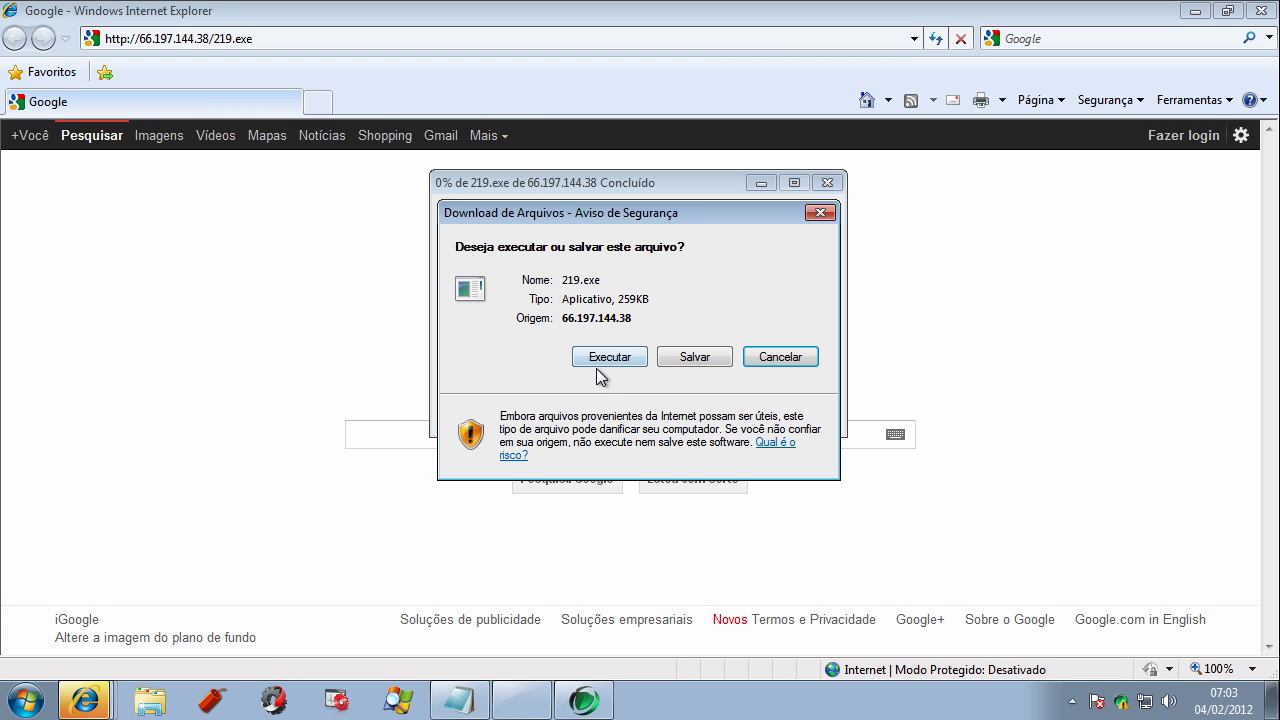
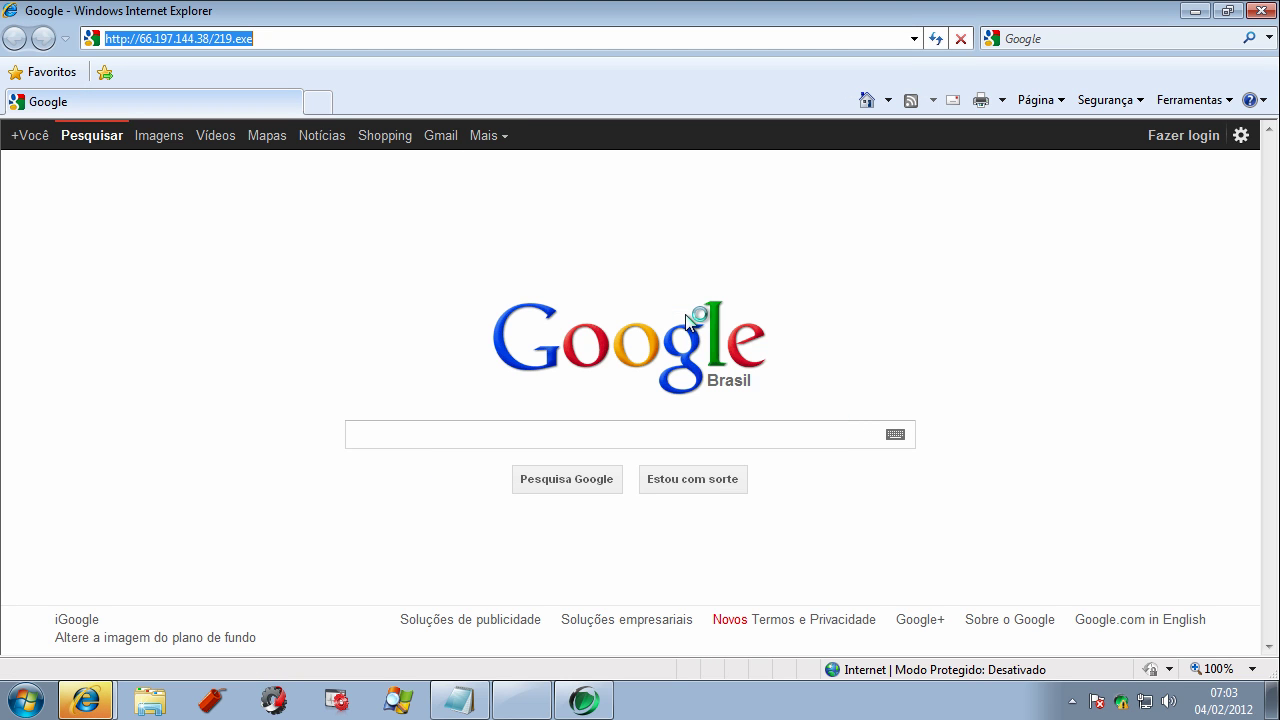
{"action": "left_click", "coordinate": [465, 700]}
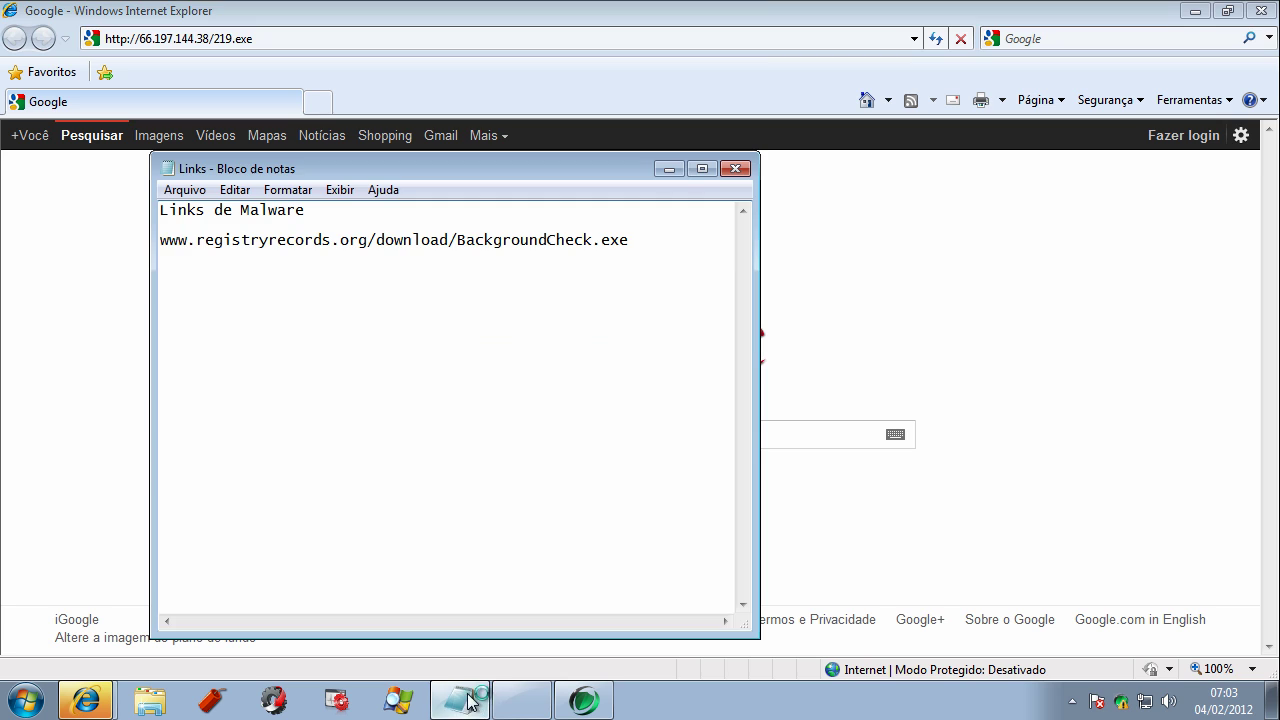
{"action": "left_click", "coordinate": [417, 465]}
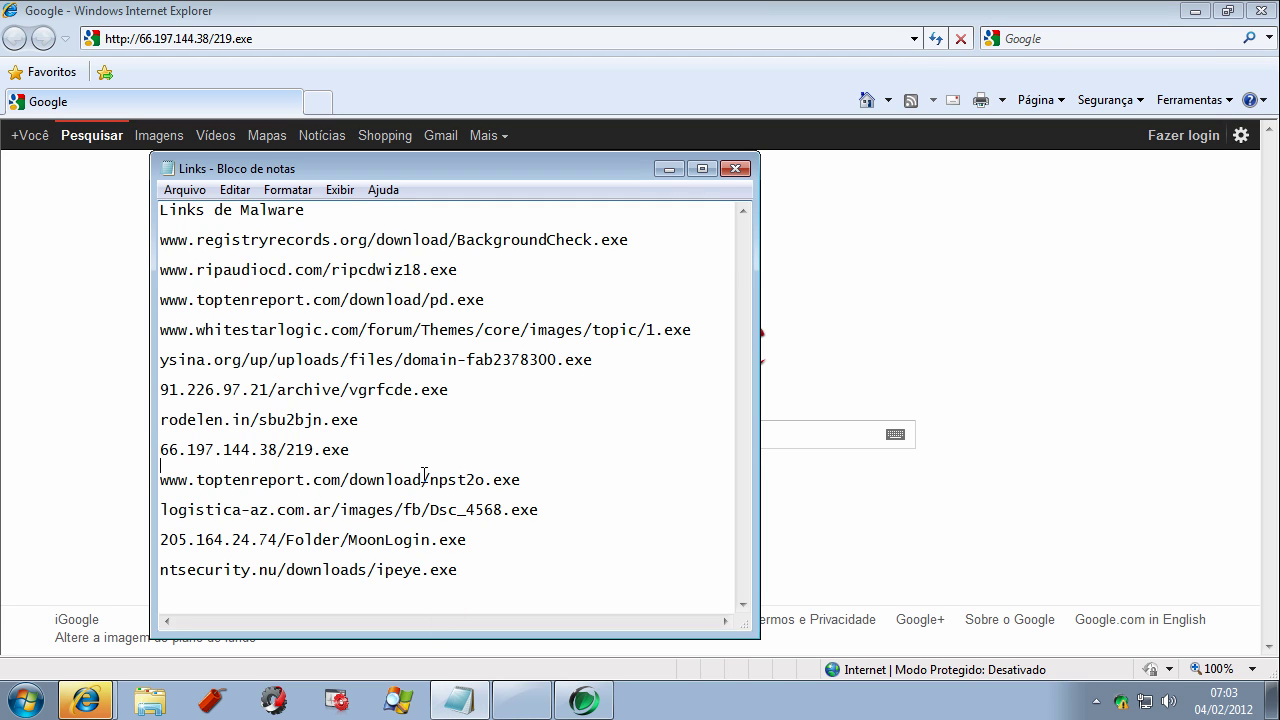
{"action": "double_click", "coordinate": [427, 482]}
{"action": "right_click", "coordinate": [428, 484]}
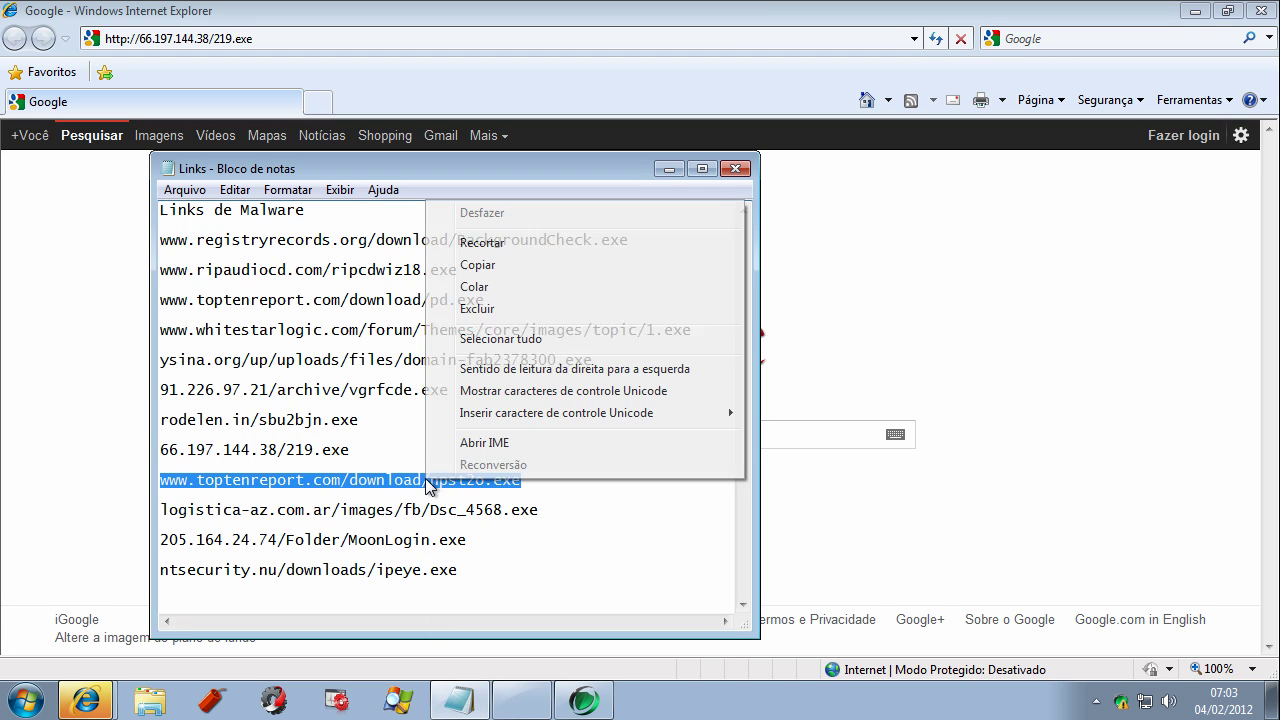
{"action": "left_click", "coordinate": [519, 272]}
{"action": "double_click", "coordinate": [241, 38]}
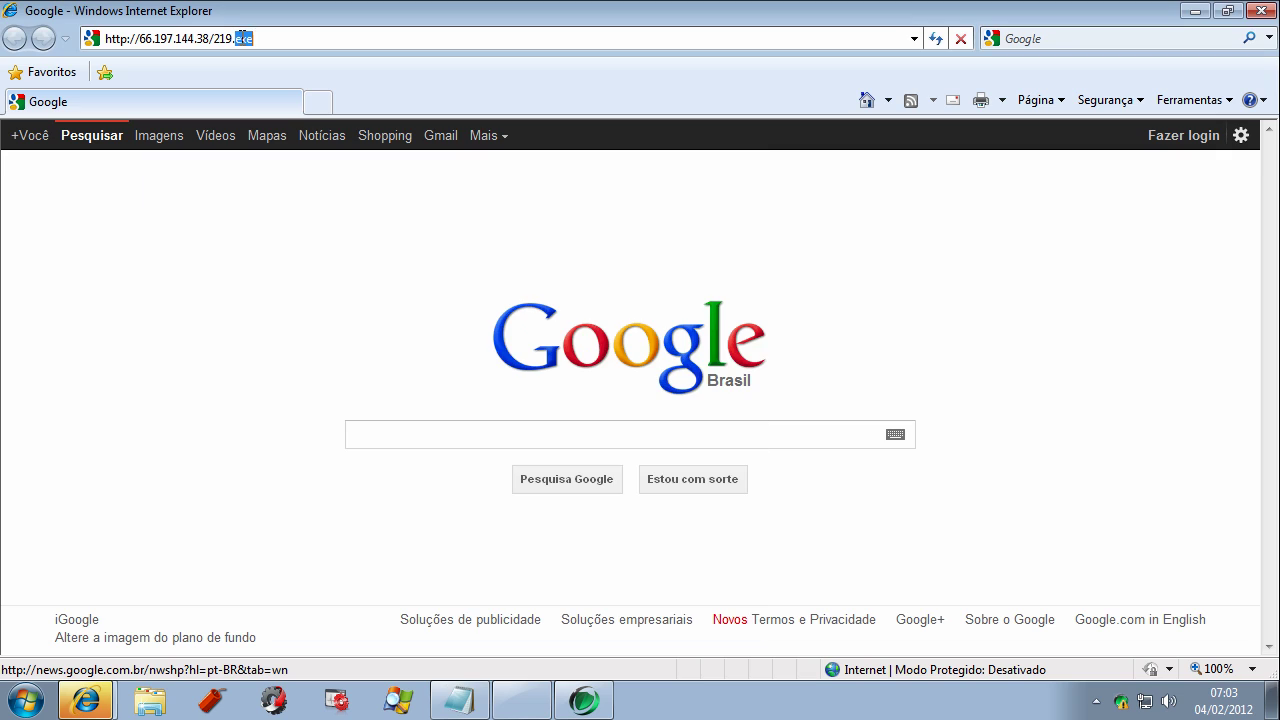
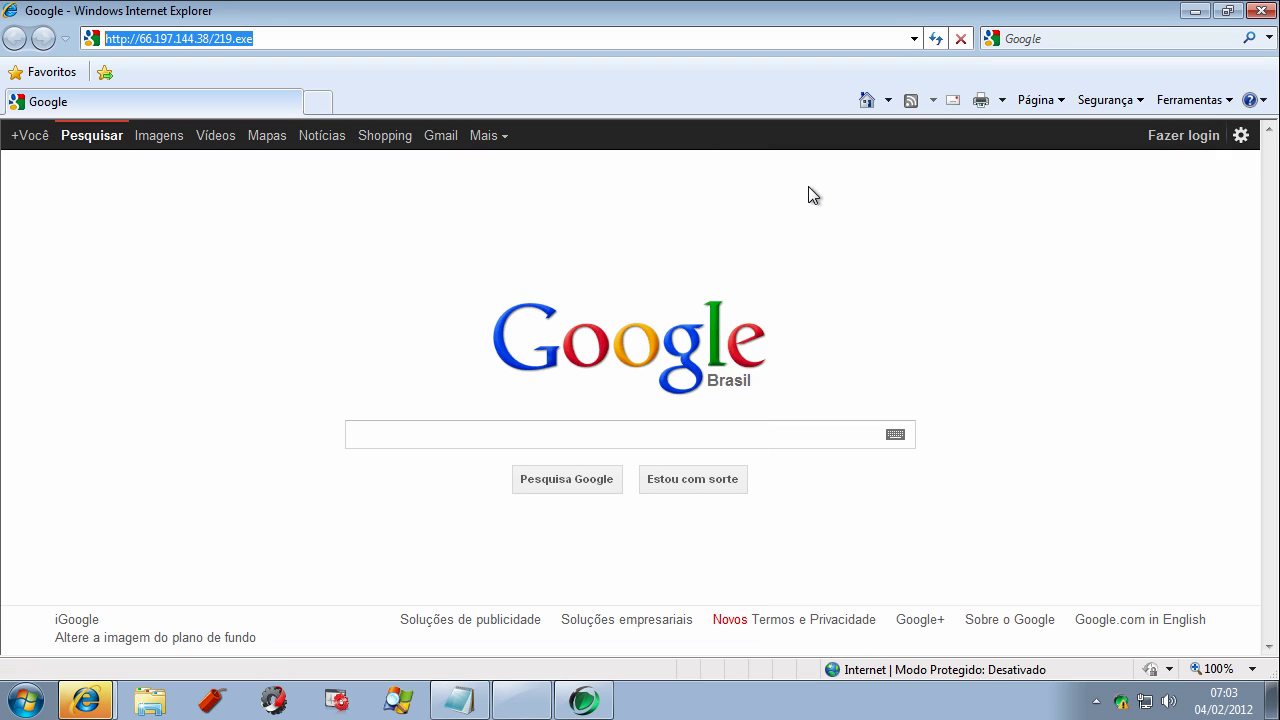
{"action": "type", "text": "www.toptenreport.com/download/npst2o.exe"}
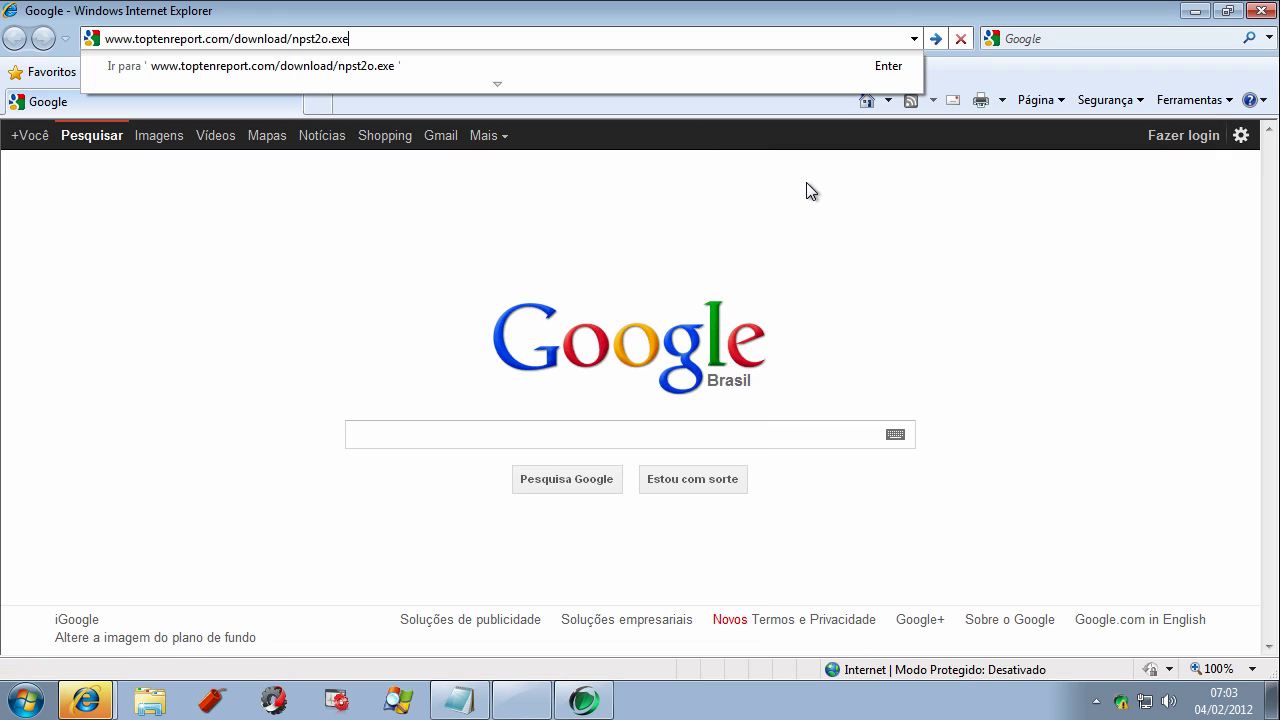
{"action": "key", "text": "Return"}
{"action": "left_click", "coordinate": [634, 356]}
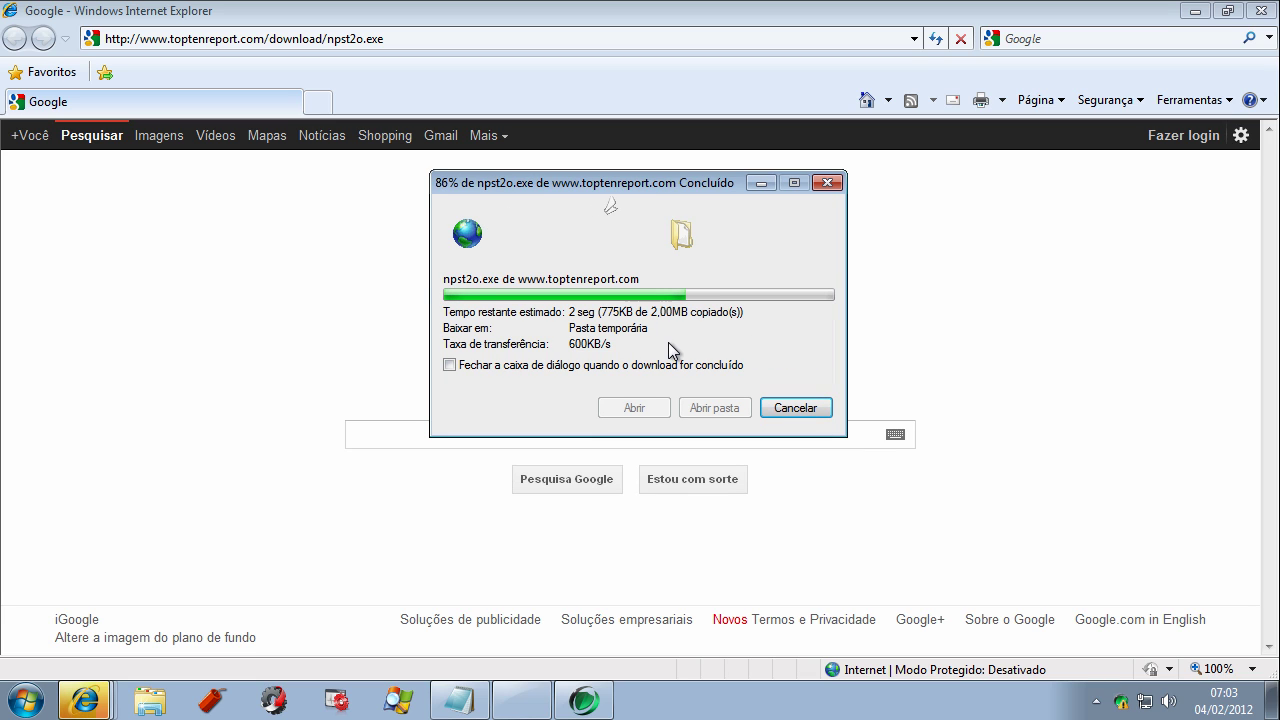
{"action": "left_click", "coordinate": [715, 300]}
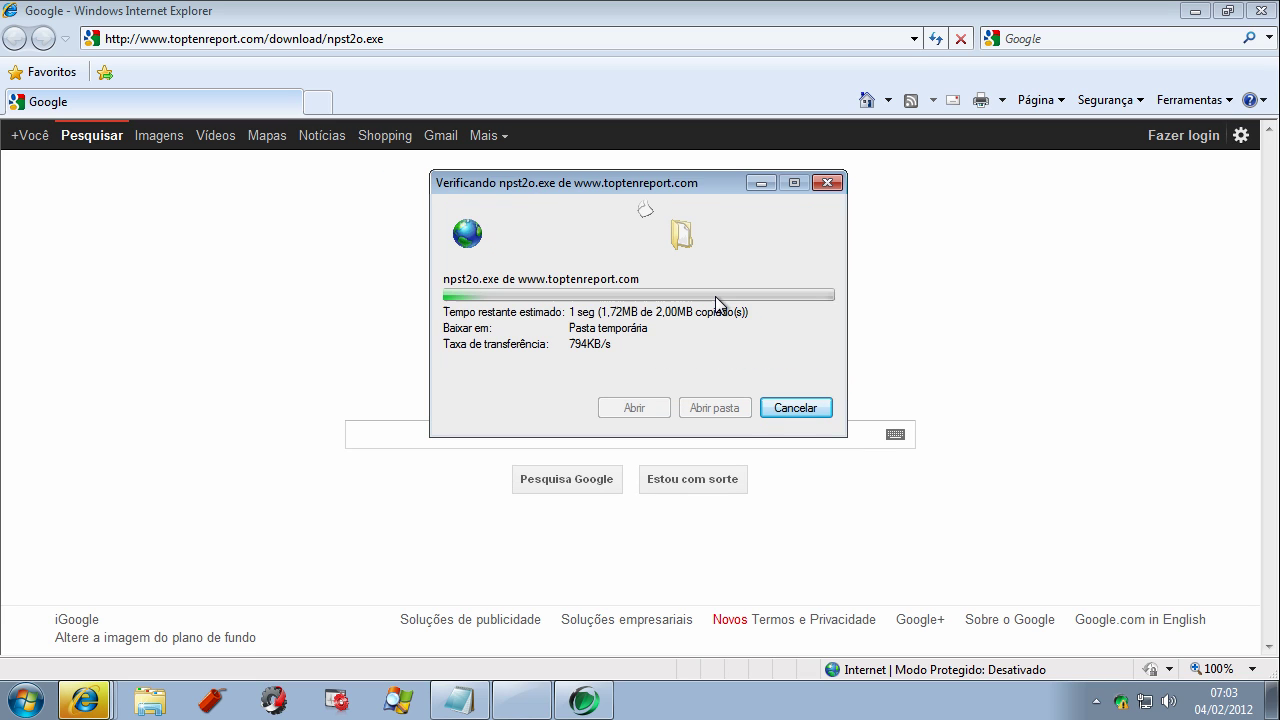
- Select the full link logistica-az.com.ar/images/fb/Dsc_4568.exe in the Links file and copy it
{"action": "left_click", "coordinate": [459, 700]}
{"action": "left_click", "coordinate": [412, 510]}
{"action": "key", "text": "shift+End"}
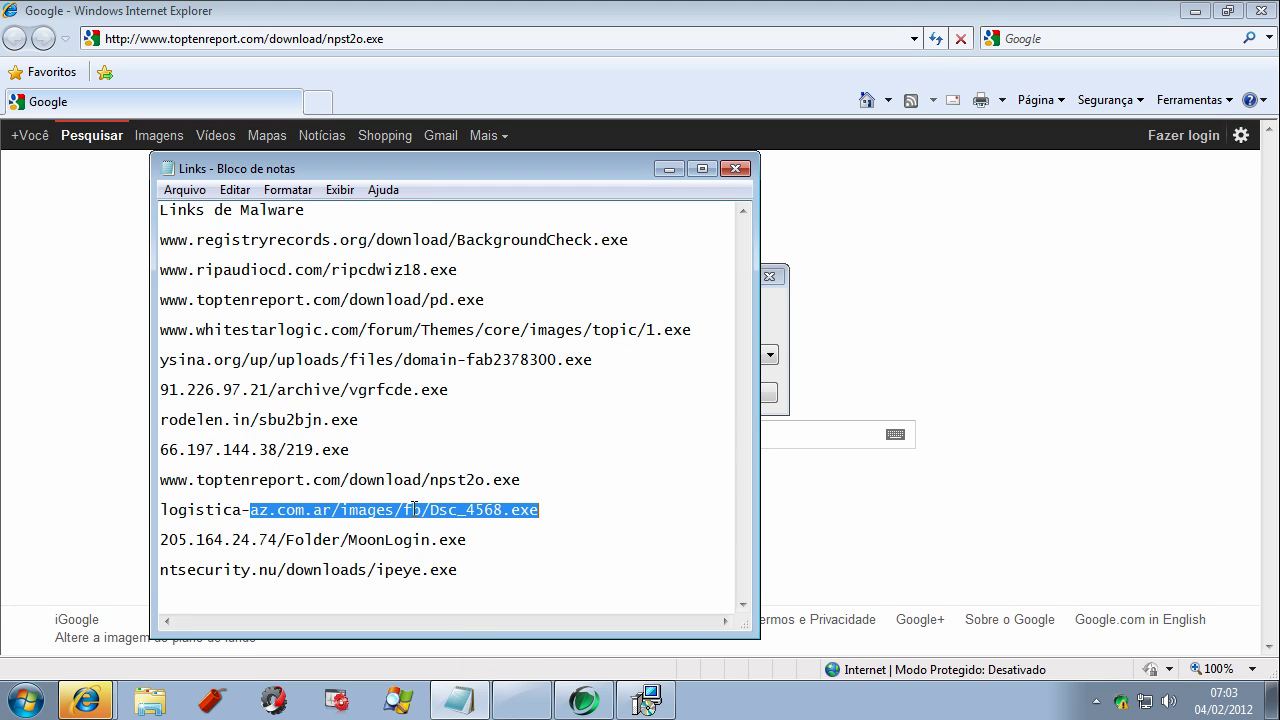
{"action": "left_click", "coordinate": [560, 513]}
{"action": "left_click_drag", "start_coordinate": [183, 522], "coordinate": [163, 500]}
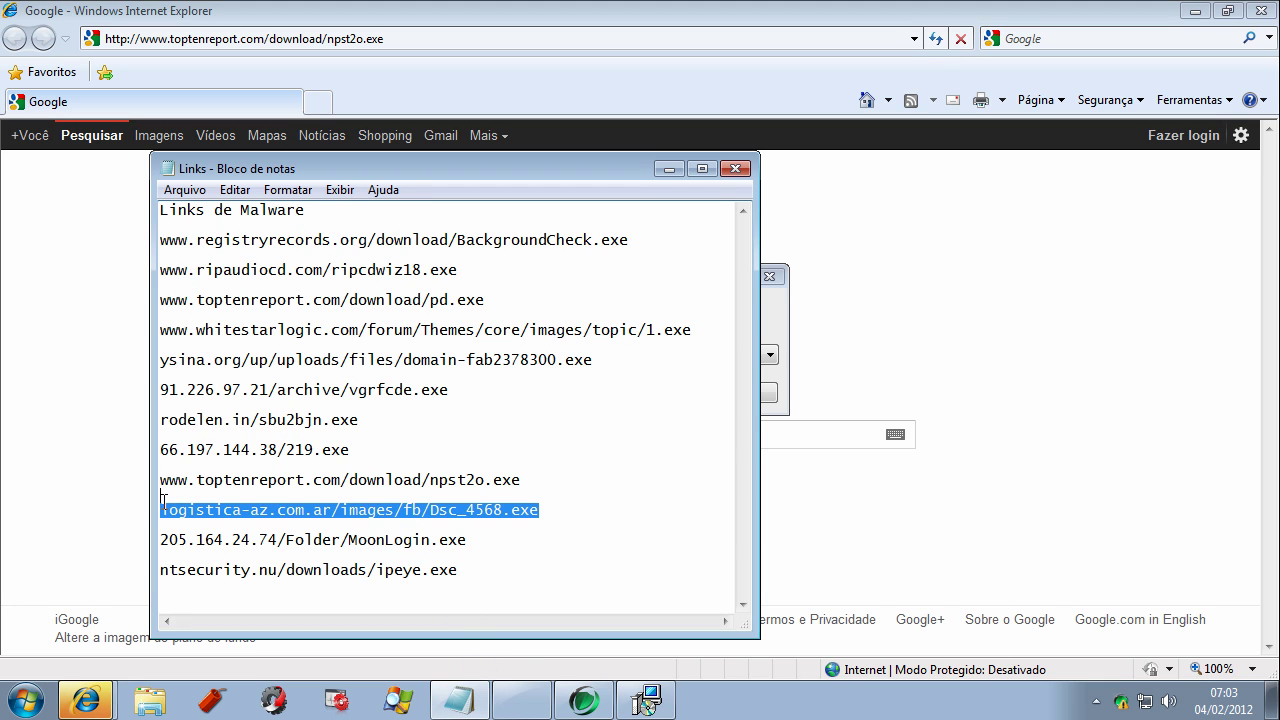
{"action": "right_click", "coordinate": [265, 515]}
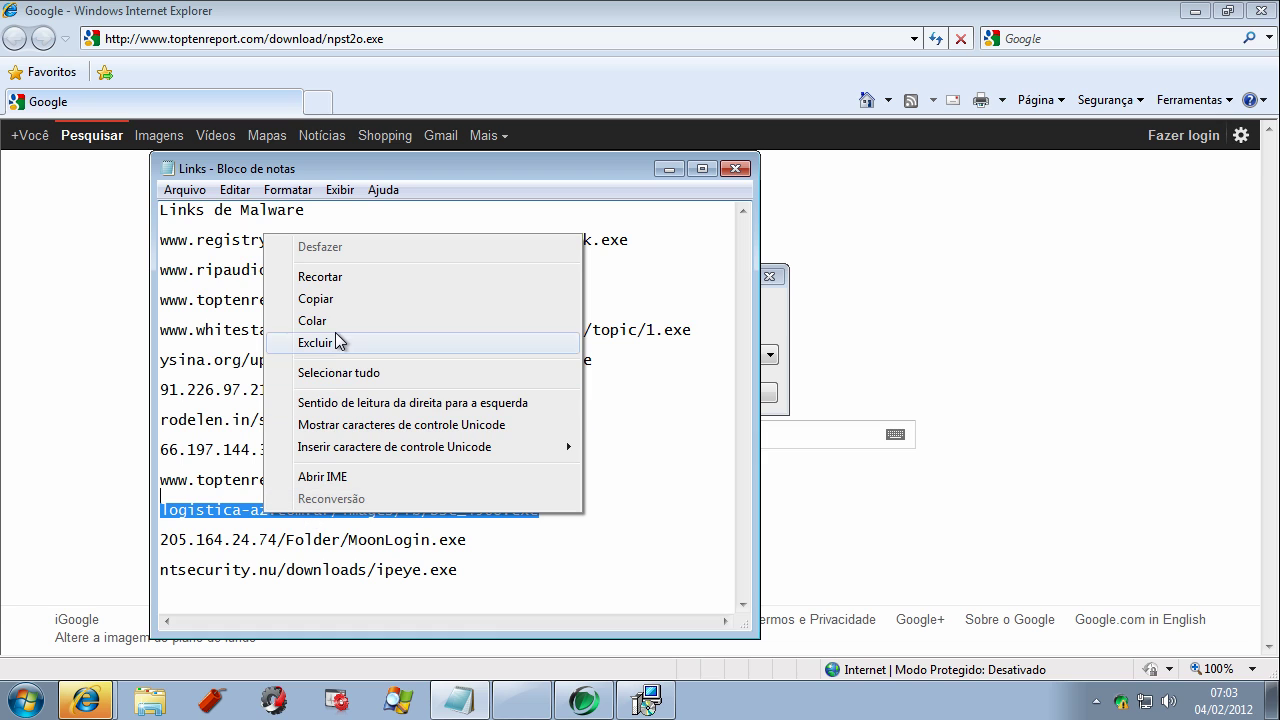
{"action": "left_click", "coordinate": [337, 300]}
- Return to the browser, bring up the open npst2o.exe installer, and continue past its opening dialog
{"action": "left_click", "coordinate": [917, 320]}
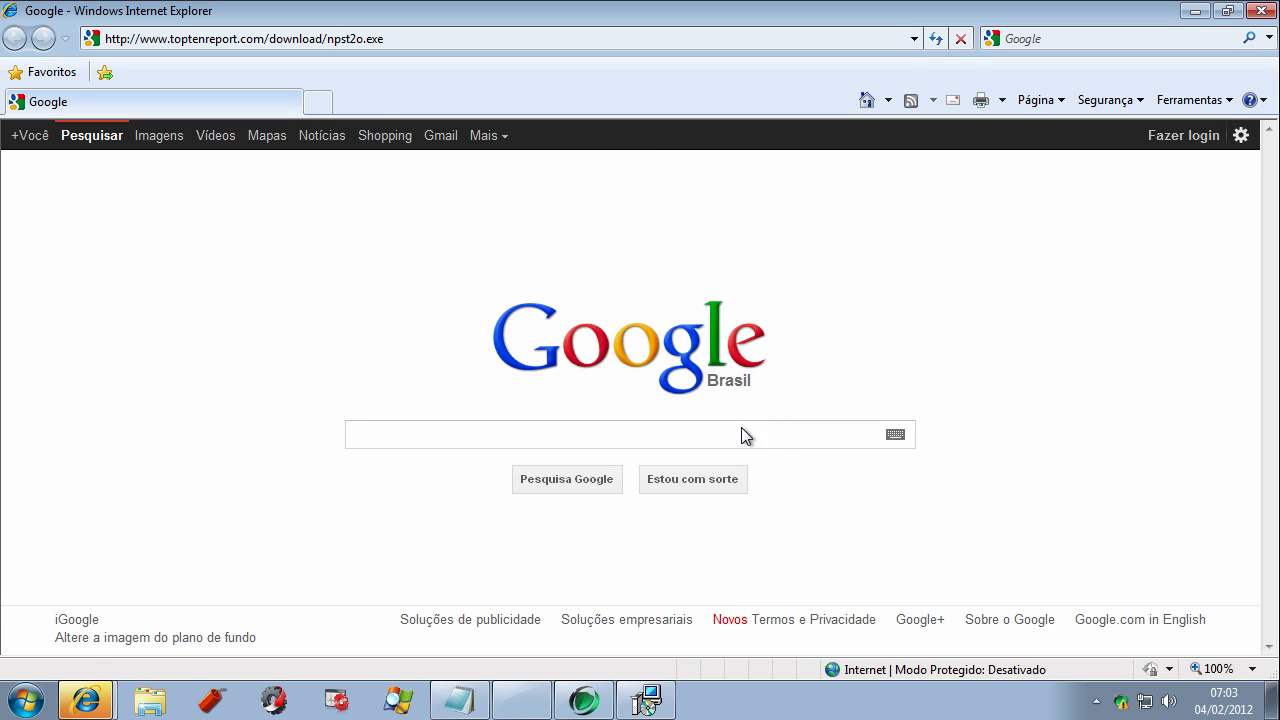
{"action": "left_click", "coordinate": [646, 700]}
{"action": "left_click", "coordinate": [660, 394]}
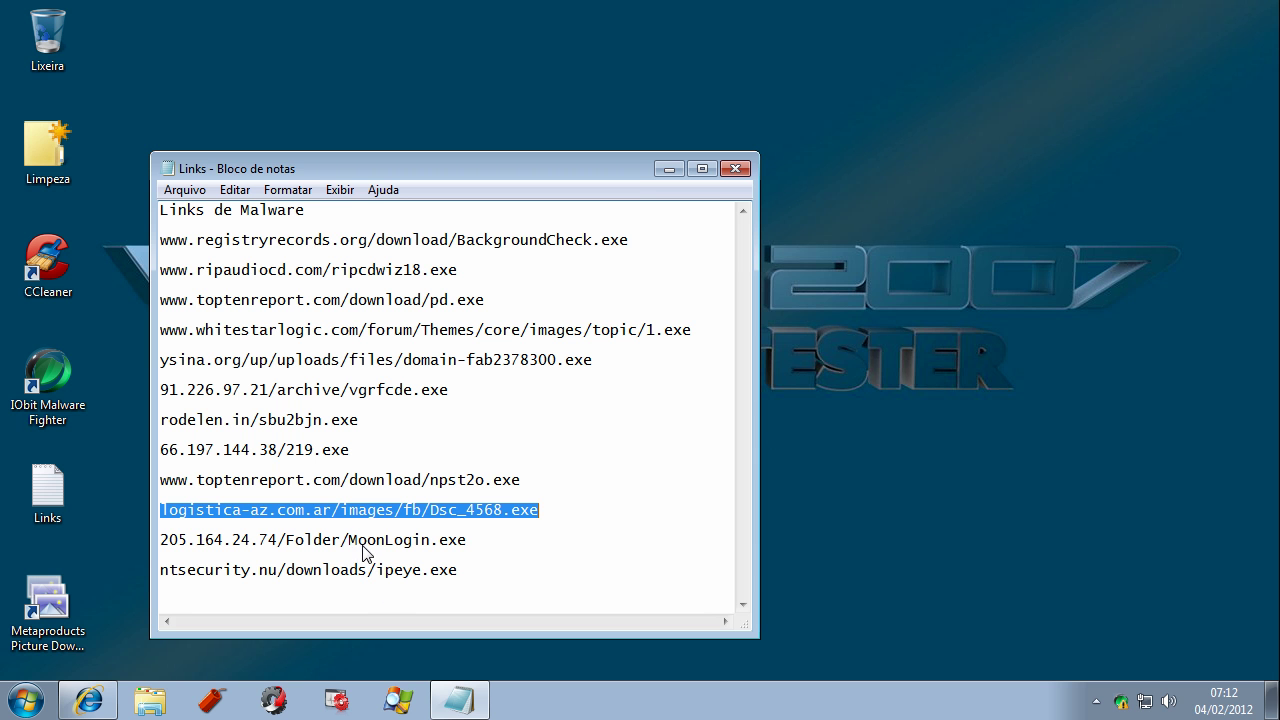
- Copy the selected logistica-az.com.ar/images/fb/Dsc_4568.exe link again and open it in the browser to run the sample
{"action": "right_click", "coordinate": [490, 509]}
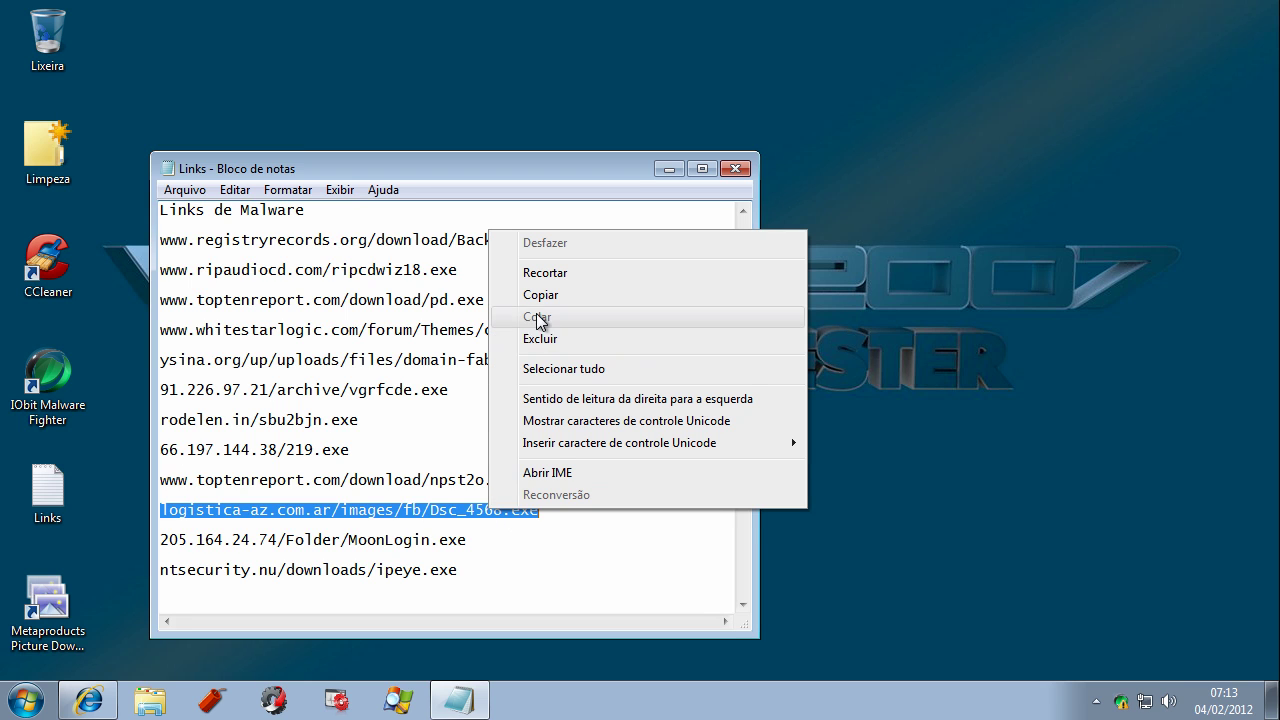
{"action": "left_click", "coordinate": [556, 296]}
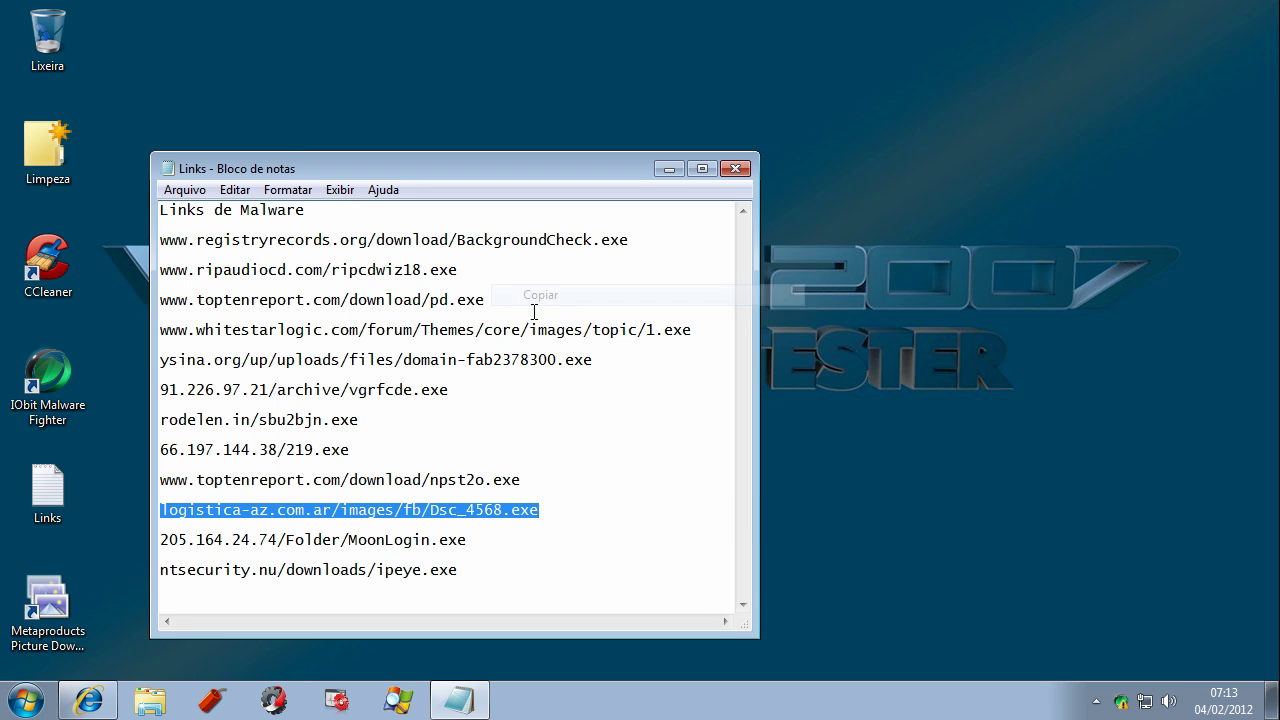
{"action": "left_click", "coordinate": [88, 700]}
{"action": "left_click", "coordinate": [271, 40]}
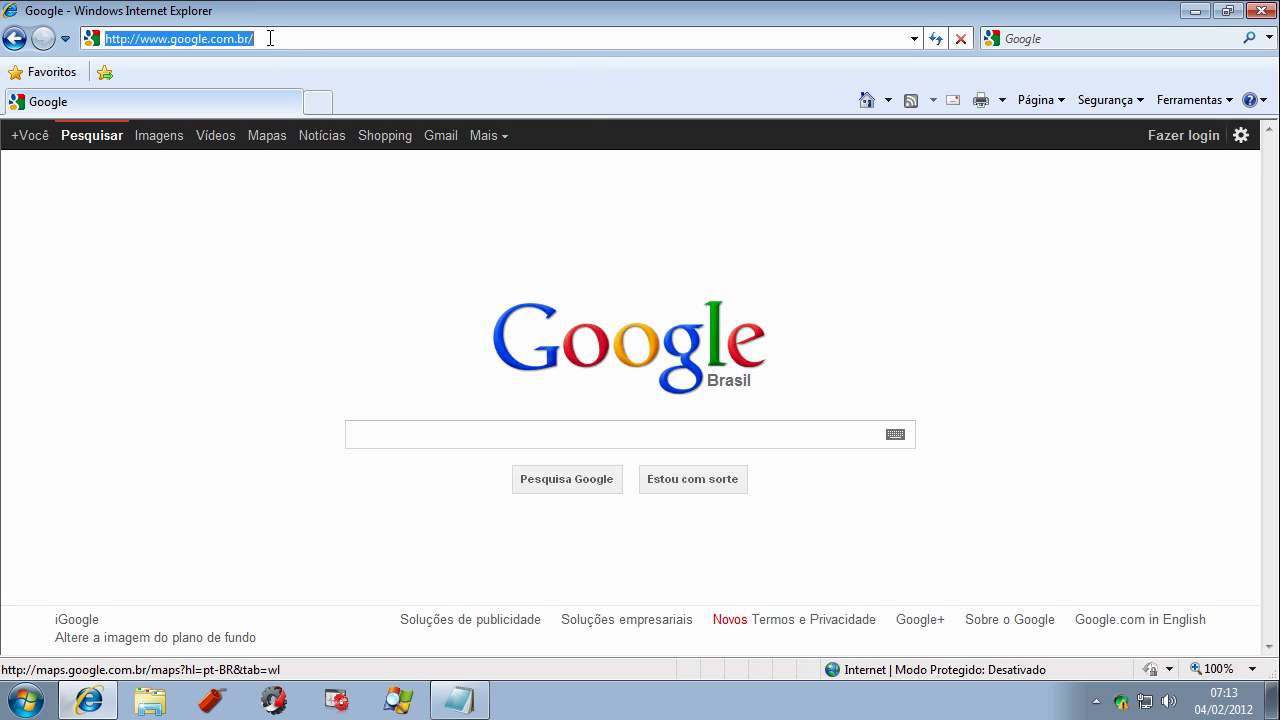
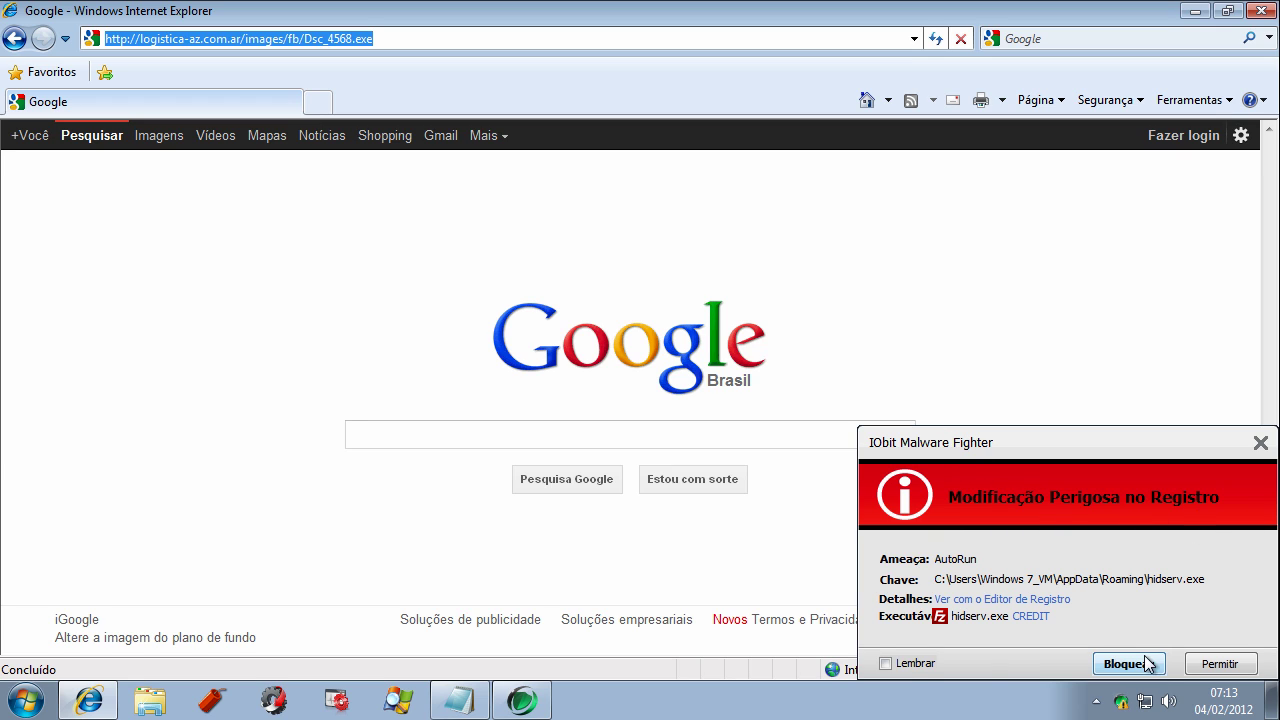
- Block the AutoRun registry modification by hidserv.exe in IObit Malware Fighter with the choice remembered
{"action": "left_click", "coordinate": [899, 665]}
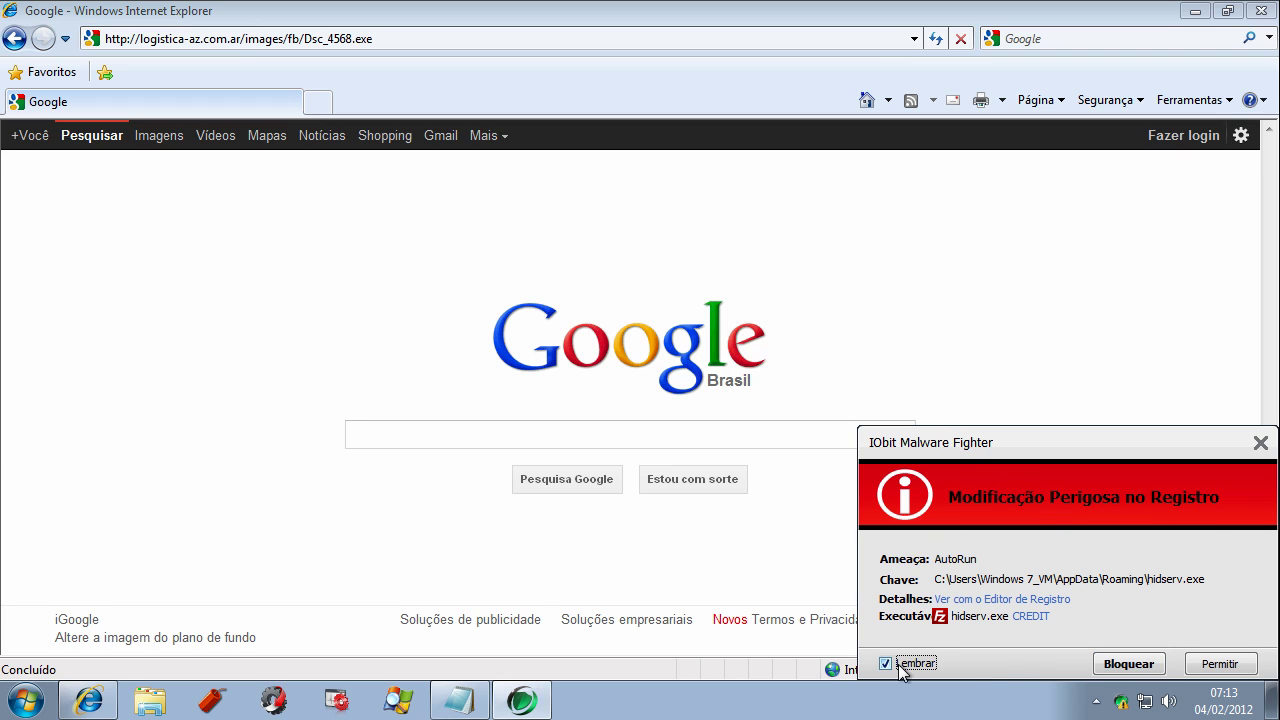
{"action": "left_click", "coordinate": [1137, 666]}
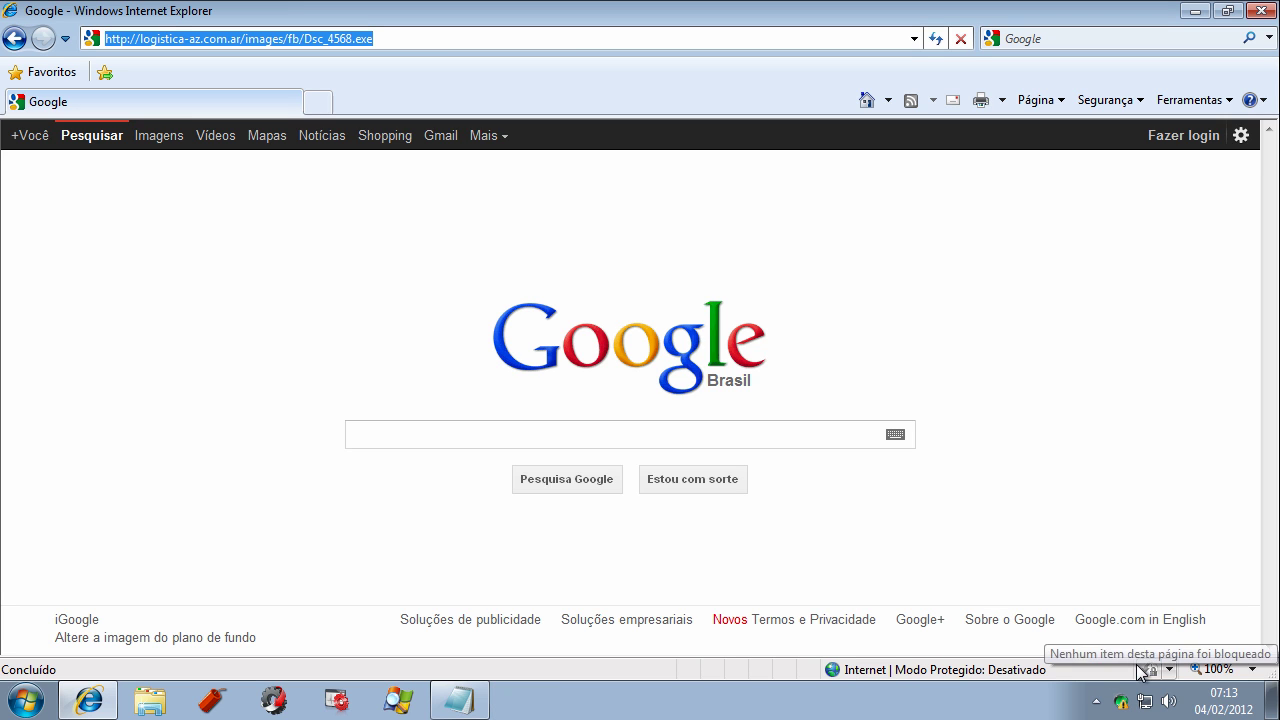
- Copy the link 205.164.24.74/Folder/MoonLogin.exe from the Links file
{"action": "left_click", "coordinate": [466, 703]}
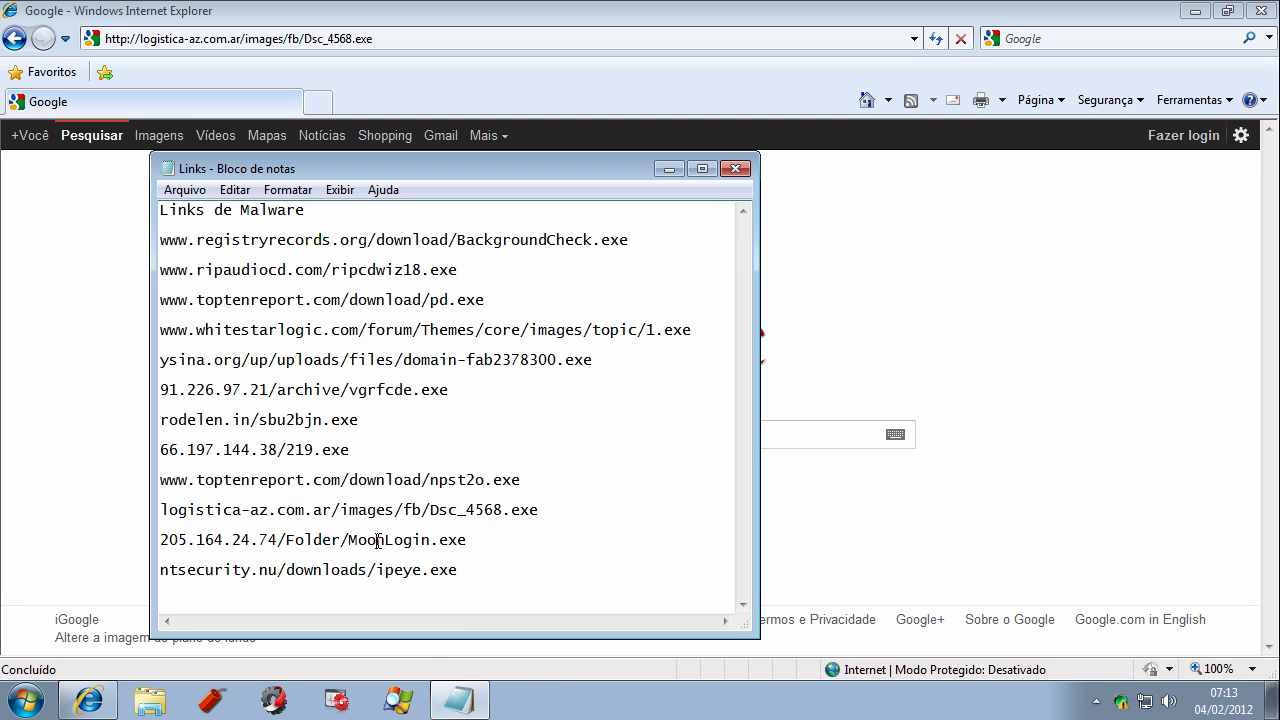
{"action": "double_click", "coordinate": [380, 540]}
{"action": "right_click", "coordinate": [377, 541]}
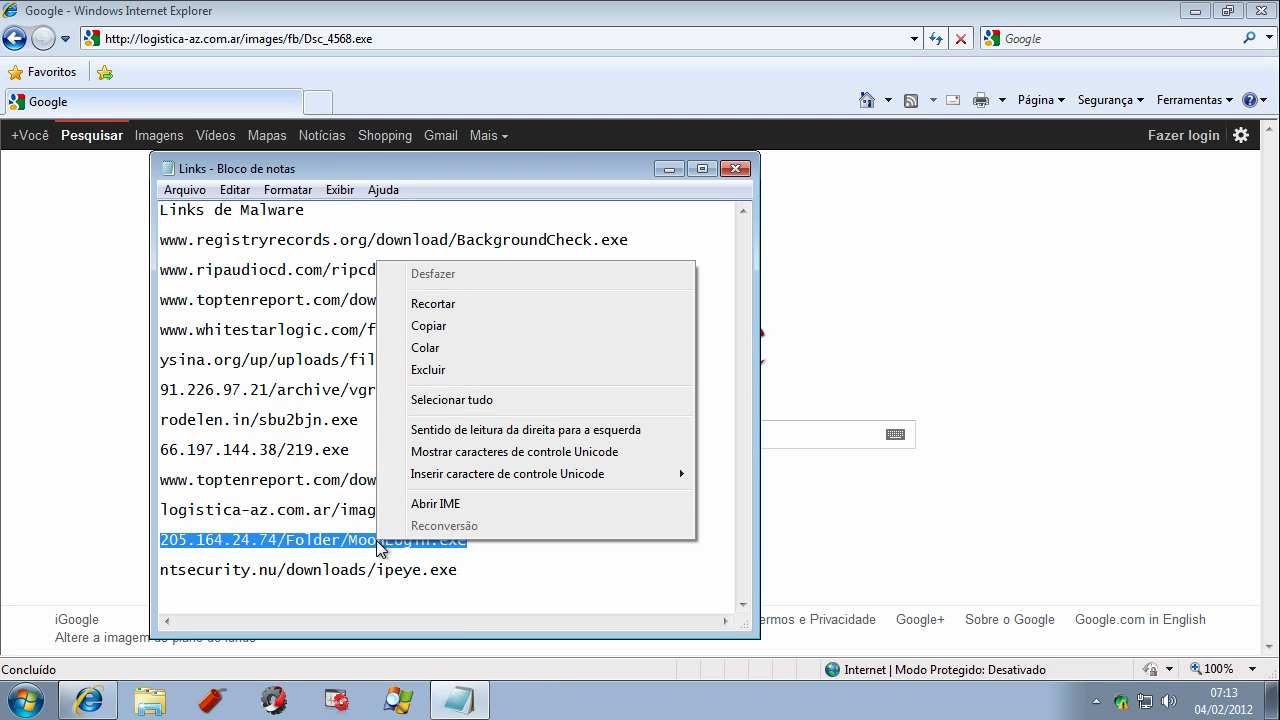
{"action": "left_click", "coordinate": [431, 326]}
- Open the copied MoonLogin.exe link in the browser, run the sample despite its unknown publisher, and dismiss its message
{"action": "left_click", "coordinate": [250, 57]}
{"action": "double_click", "coordinate": [264, 38]}
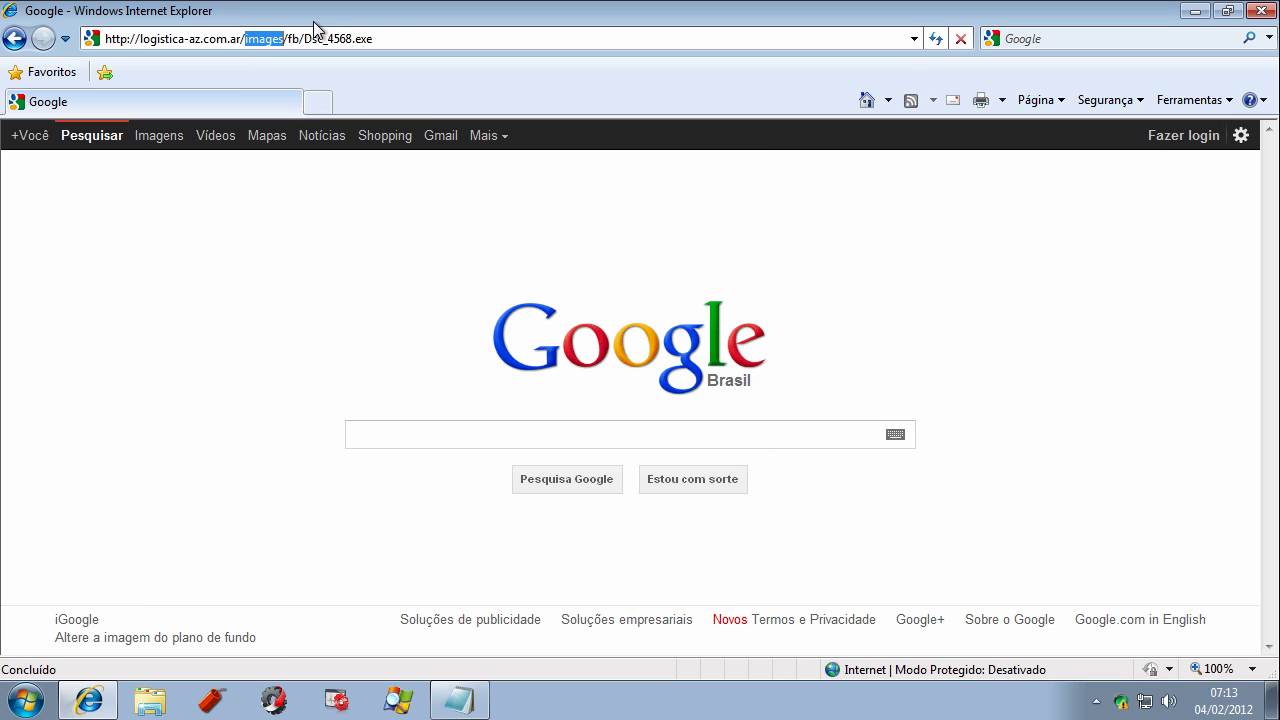
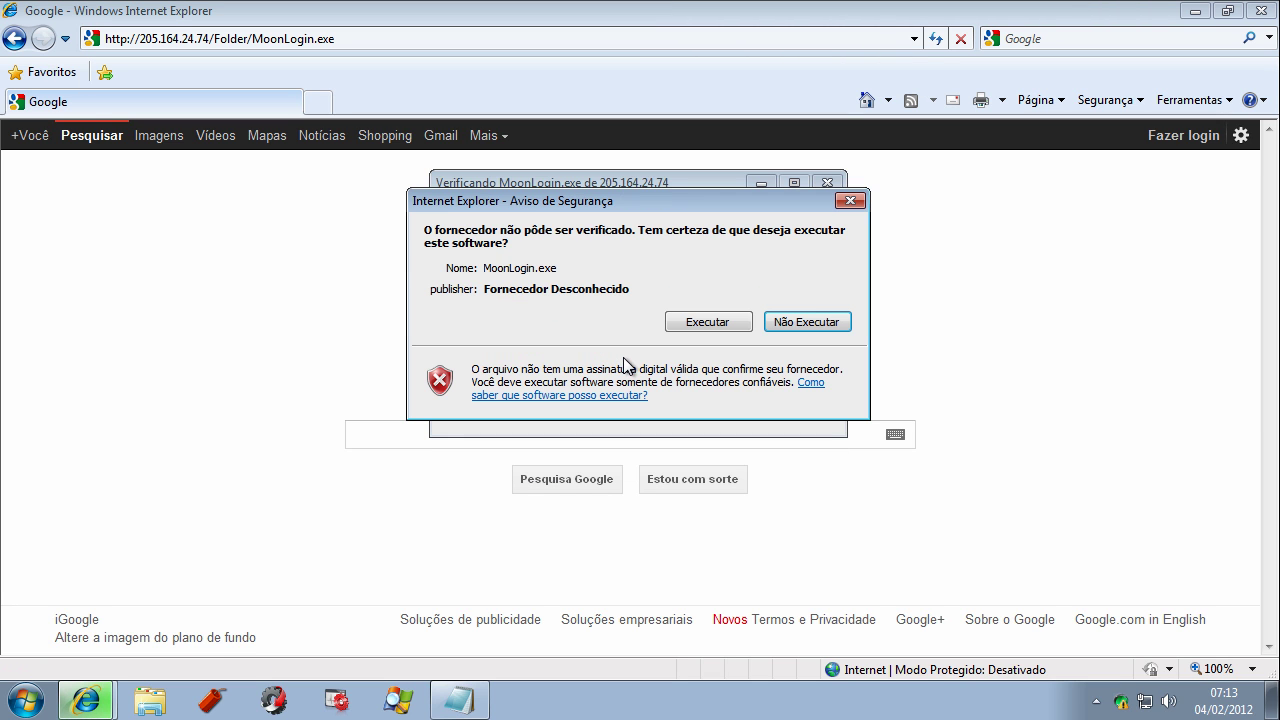
{"action": "left_click", "coordinate": [695, 323]}
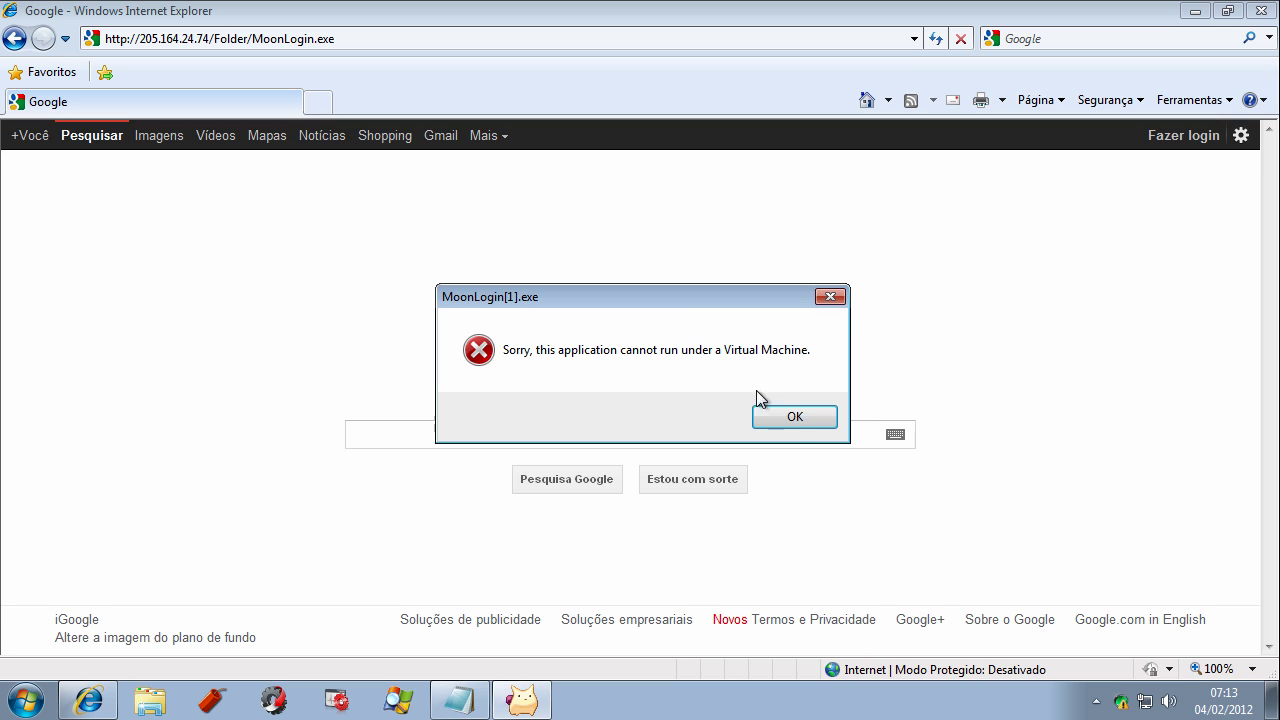
{"action": "left_click", "coordinate": [797, 420]}
- Open the ntsecurity.nu/downloads/ipeye.exe link from the Links file in the browser and run the sample
{"action": "left_click", "coordinate": [468, 705]}
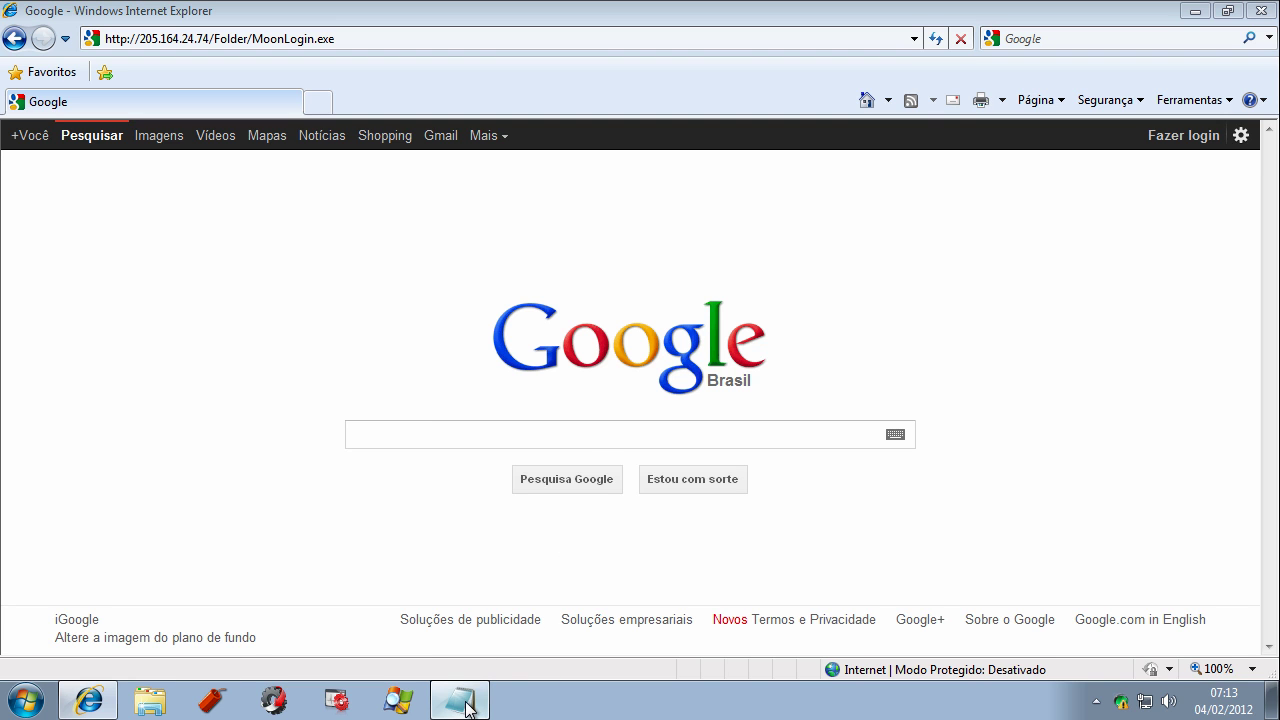
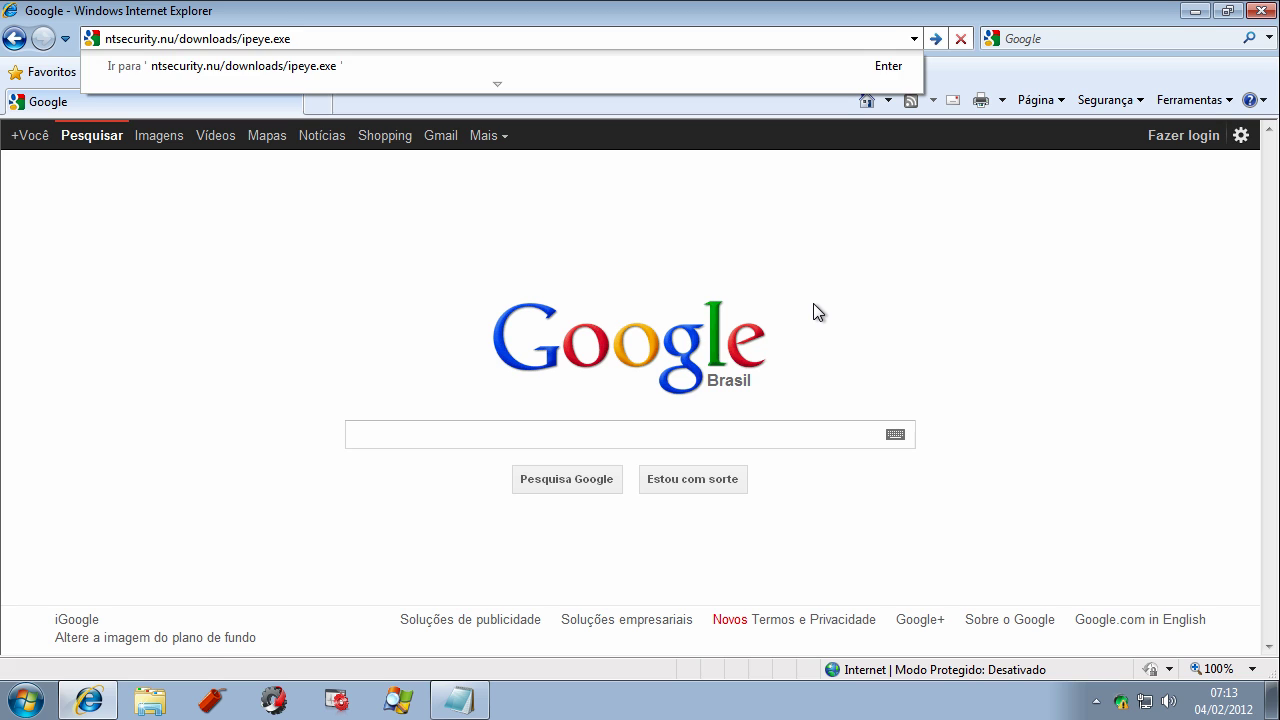
{"action": "key", "text": "Return"}
{"action": "left_click", "coordinate": [644, 356]}
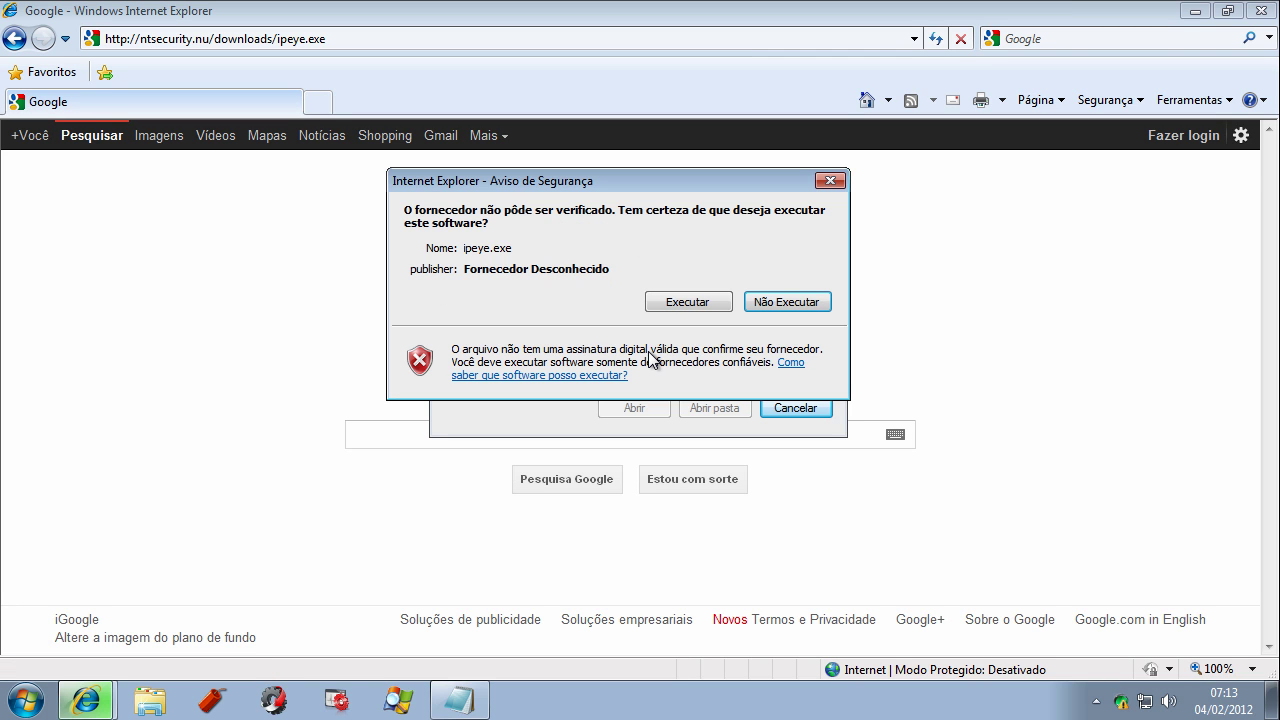
{"action": "left_click", "coordinate": [682, 302]}
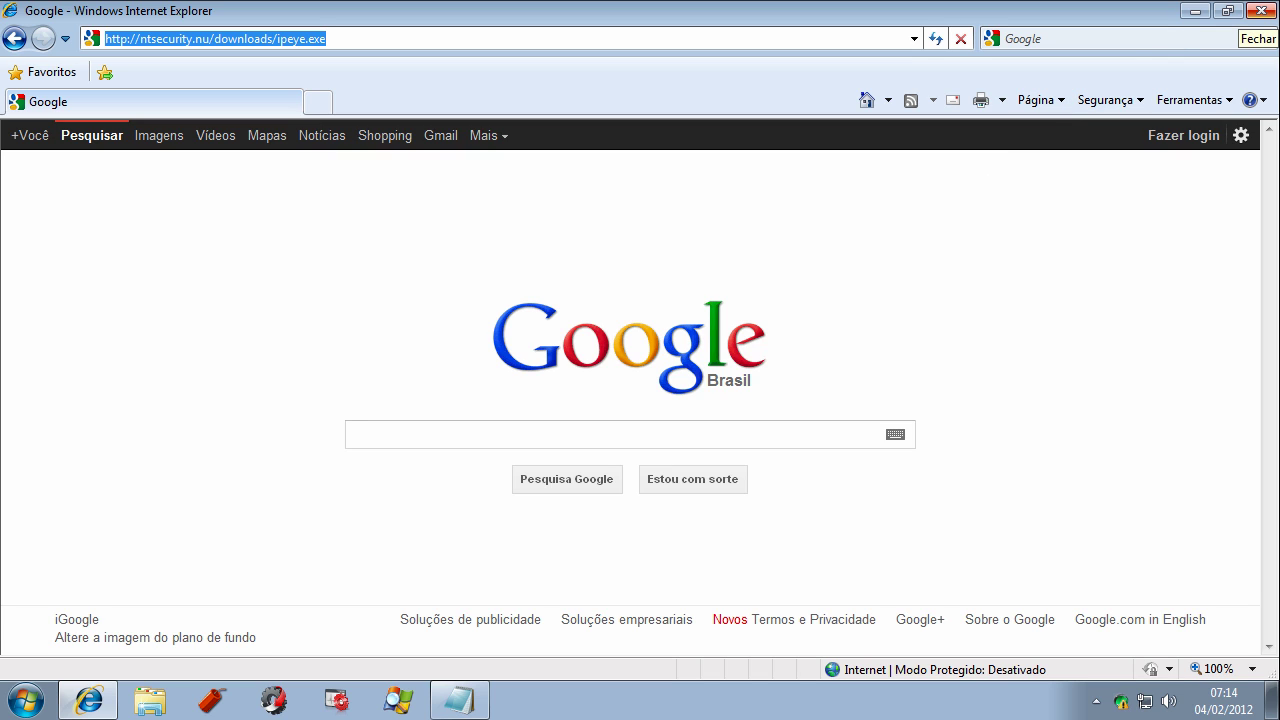
- Close the browser and the Links file, and run a complete scan (Verificação Completa) in IObit Malware Fighter
{"action": "left_click", "coordinate": [1258, 12]}
{"action": "left_click", "coordinate": [736, 168]}
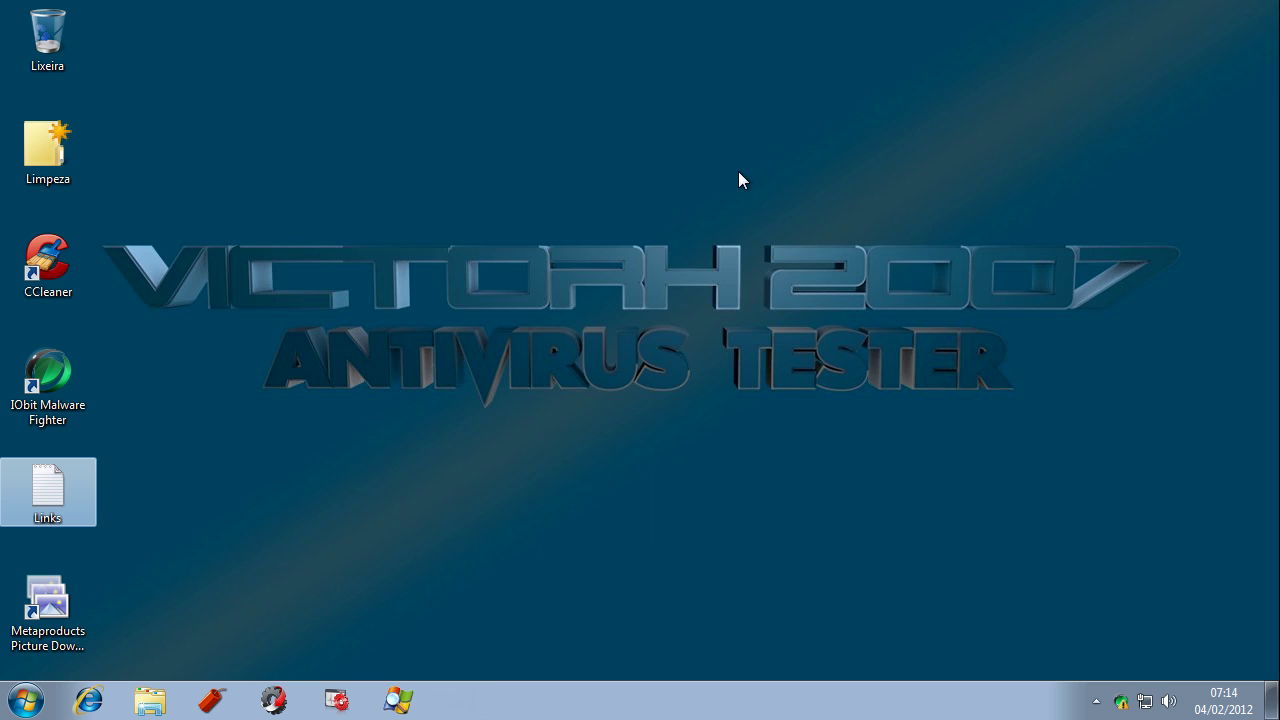
{"action": "left_click", "coordinate": [1124, 701]}
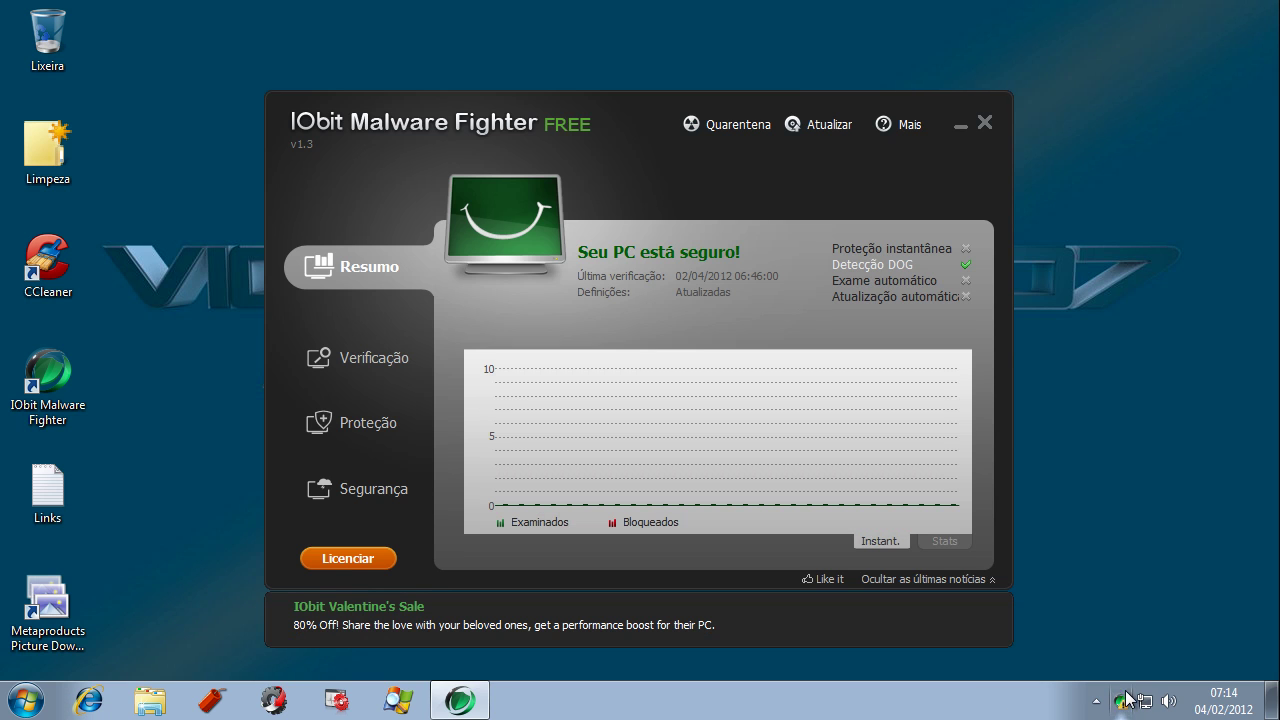
{"action": "left_click", "coordinate": [394, 366]}
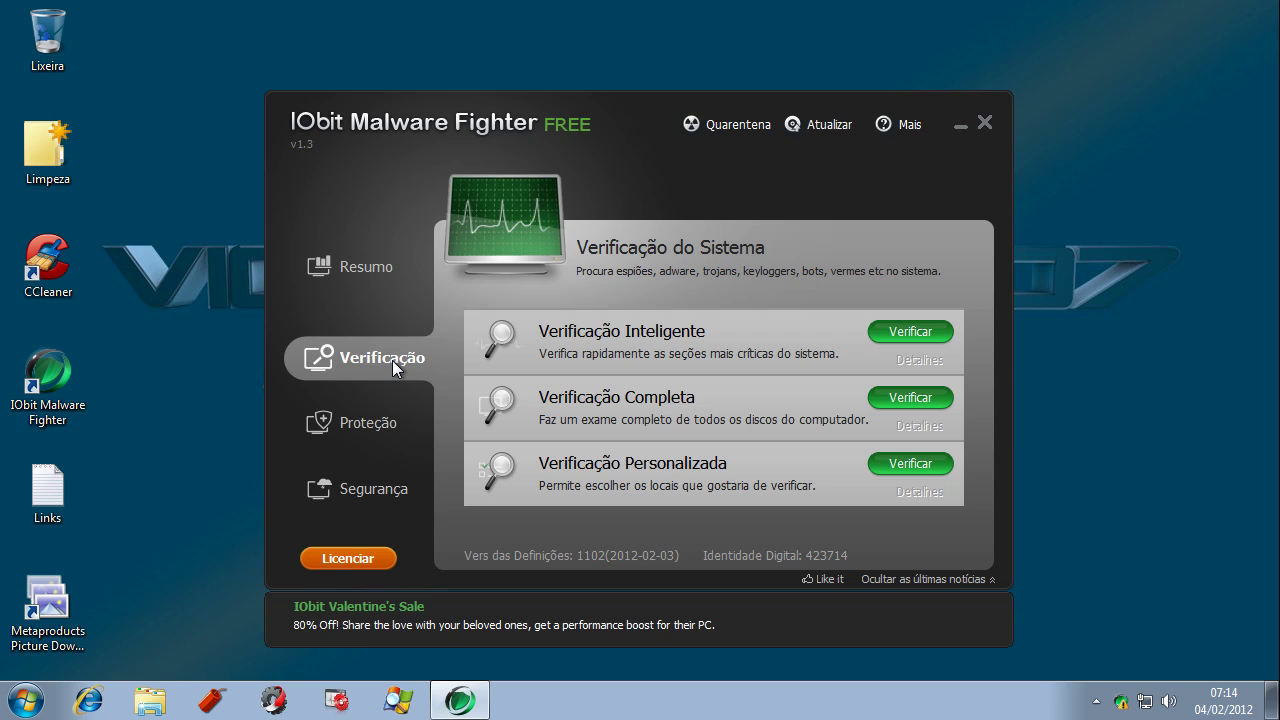
{"action": "left_click", "coordinate": [910, 398]}
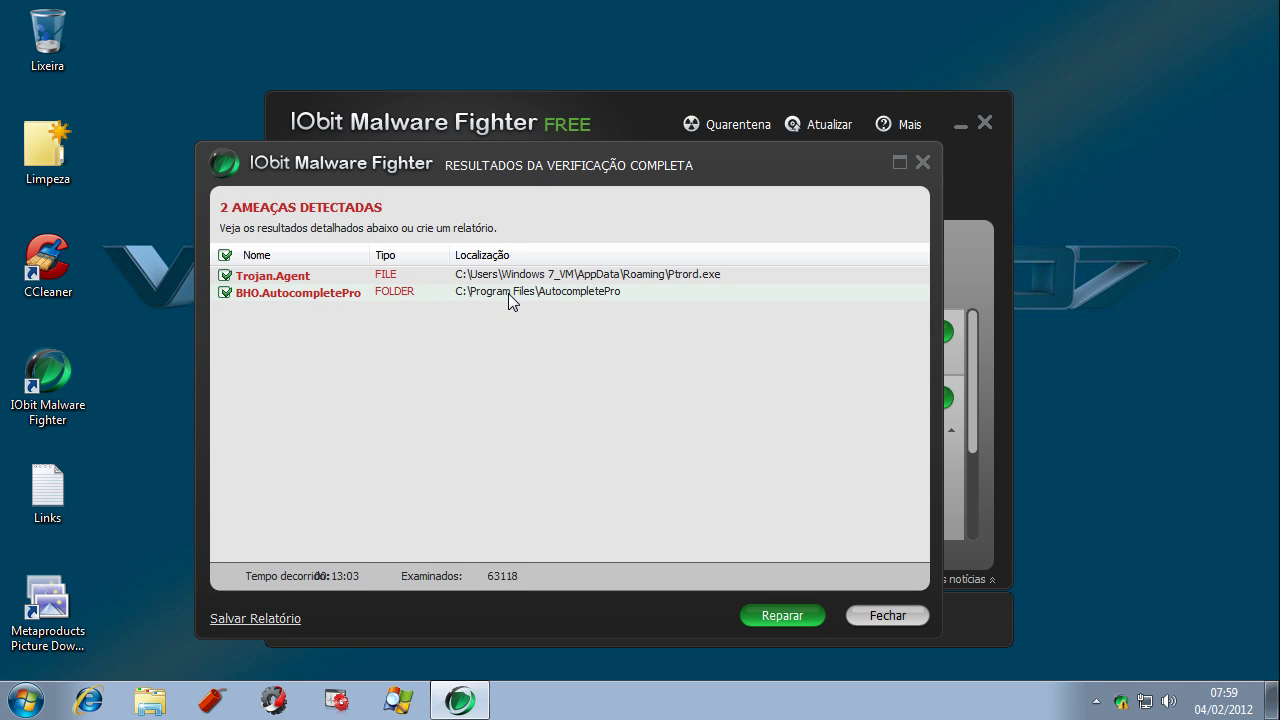
- Repair the detected Trojan.Agent and BHO.AutocompletePro threats, and close the results and the IObit Malware Fighter window
{"action": "left_click", "coordinate": [780, 614]}
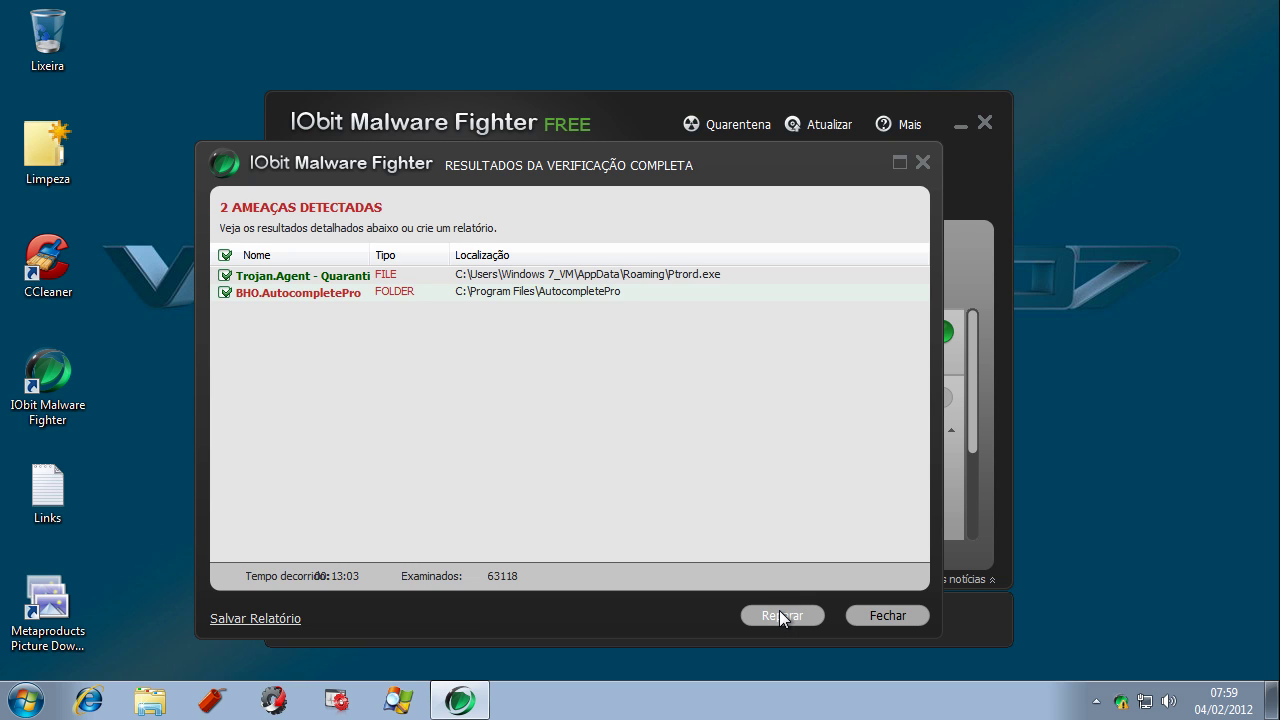
{"action": "left_click", "coordinate": [897, 616]}
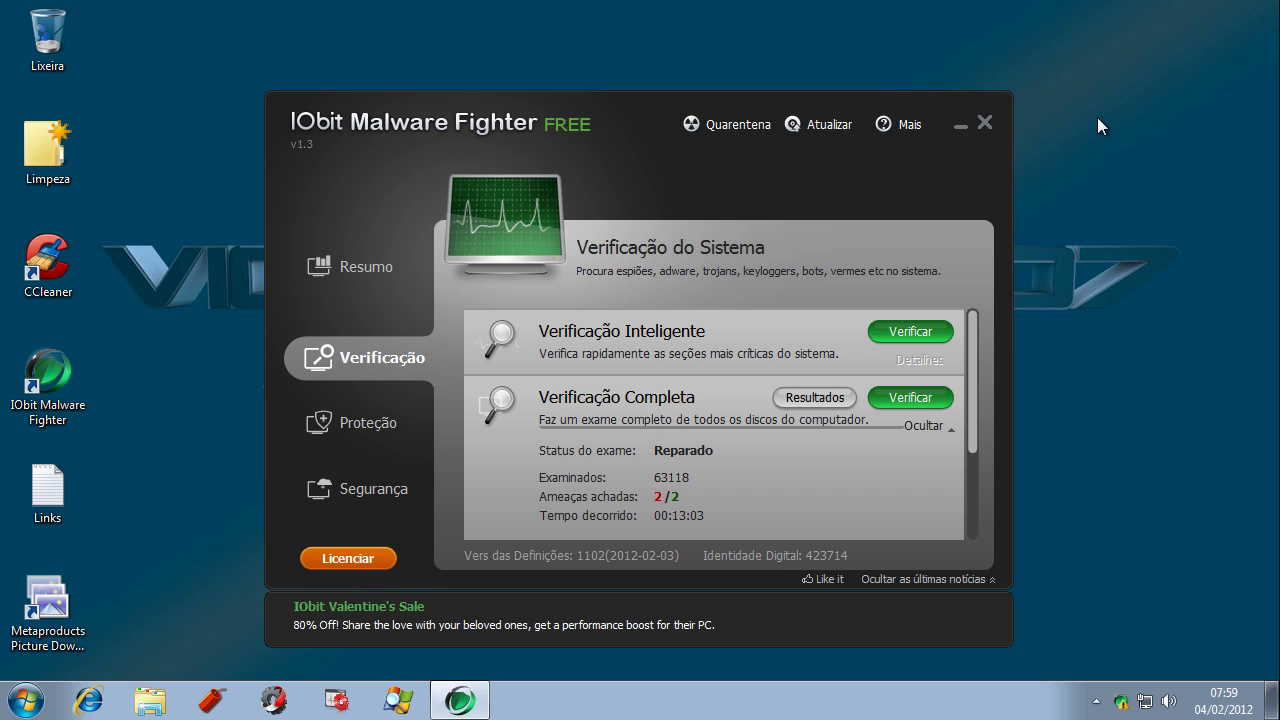
{"action": "left_click", "coordinate": [988, 124]}
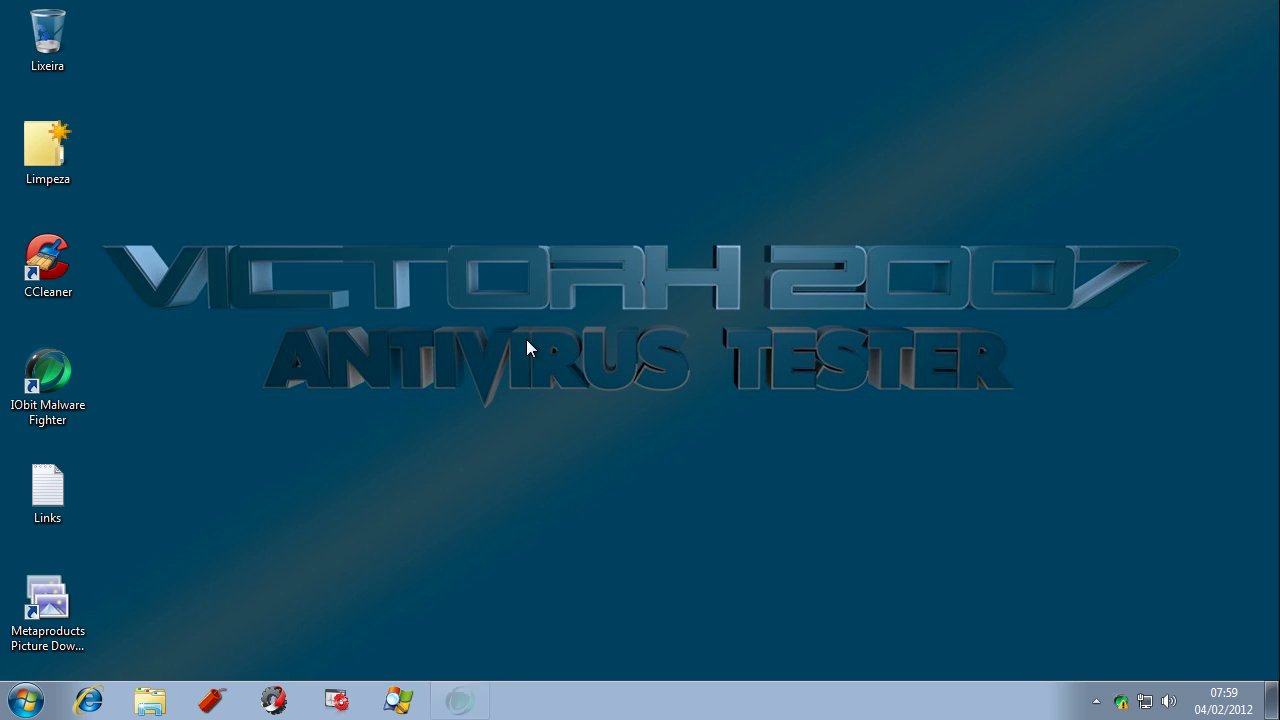
- Restart Windows
{"action": "left_click", "coordinate": [40, 703]}
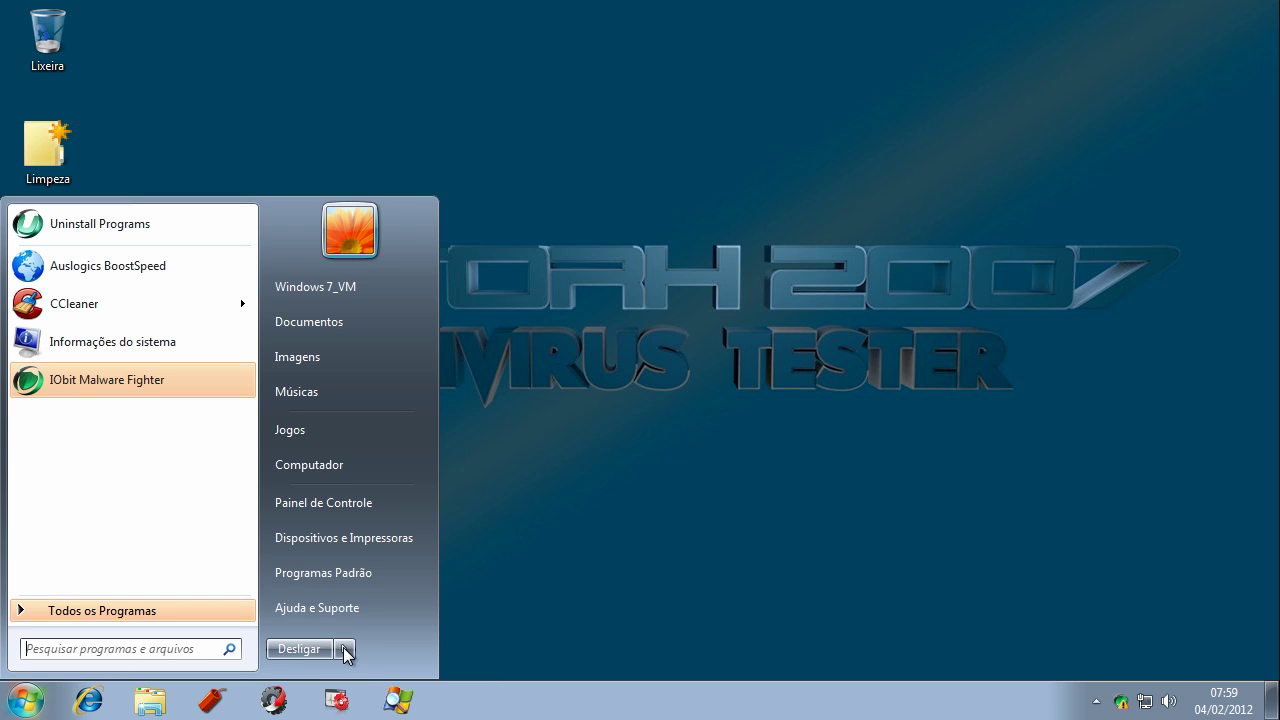
{"action": "mouse_move", "coordinate": [343, 648]}
{"action": "left_click", "coordinate": [432, 623]}
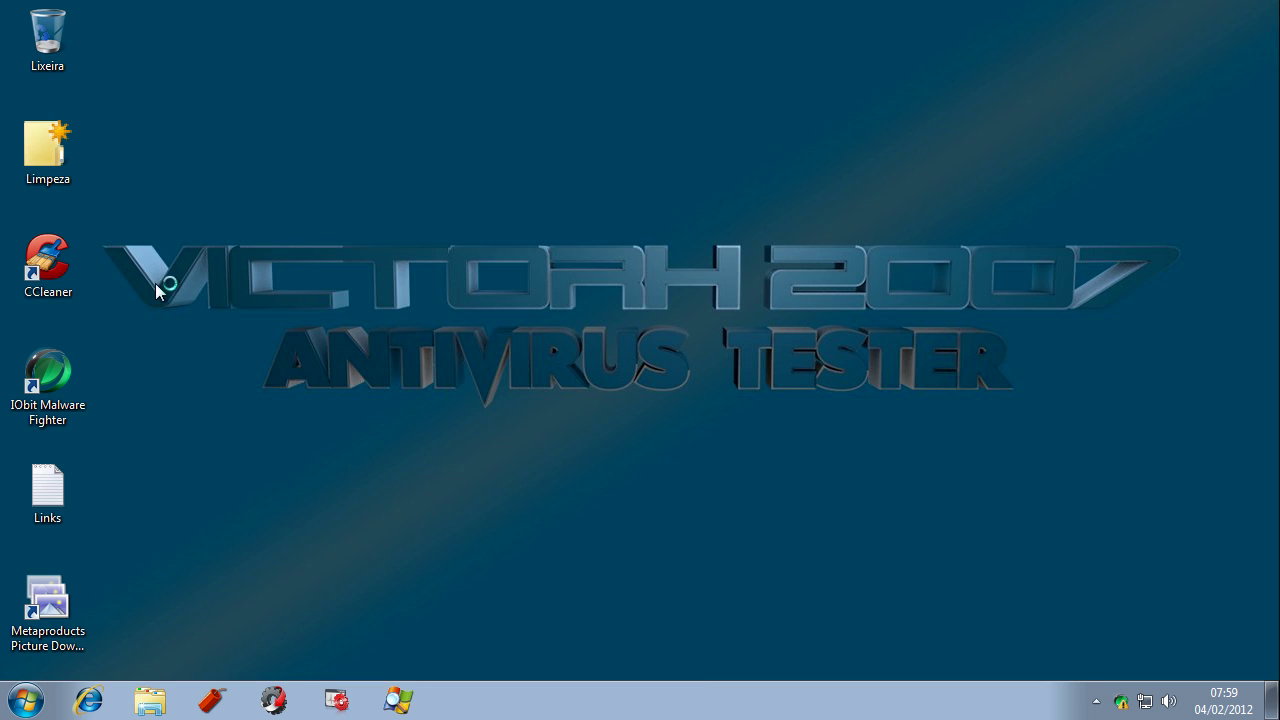
{"action": "double_click", "coordinate": [70, 280]}
{"action": "key", "text": "Down"}
{"action": "key", "text": "Down"}
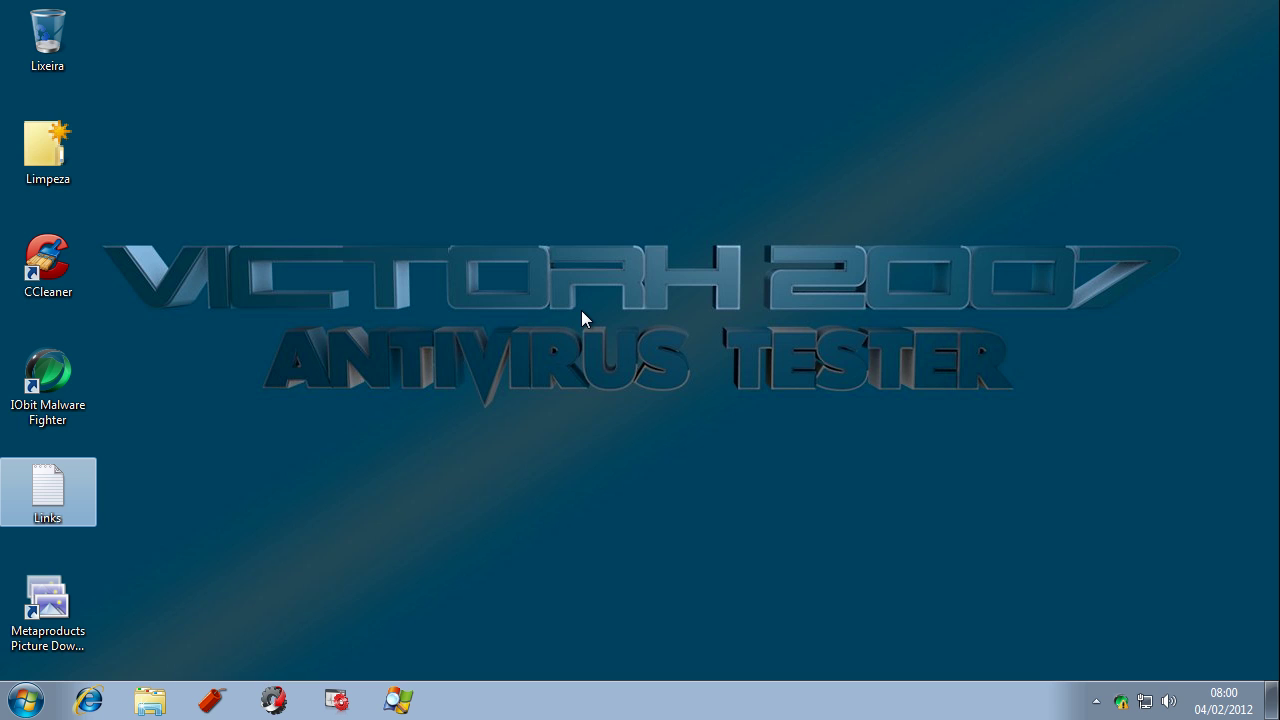
{"action": "key", "text": "Return"}
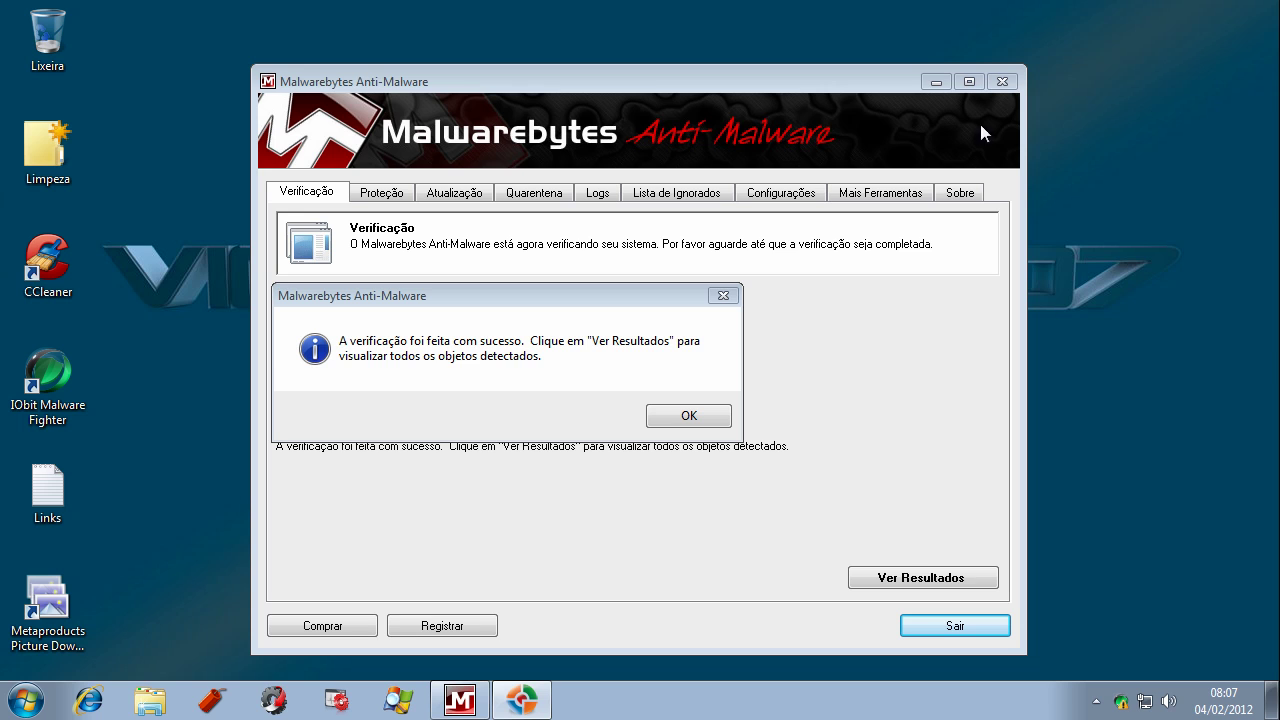
- Show the Malwarebytes scan results and widen the Fabricante and Categoria columns to examine the Trojan.Agent and Trojan.Backdoor entries
{"action": "left_click", "coordinate": [677, 418]}
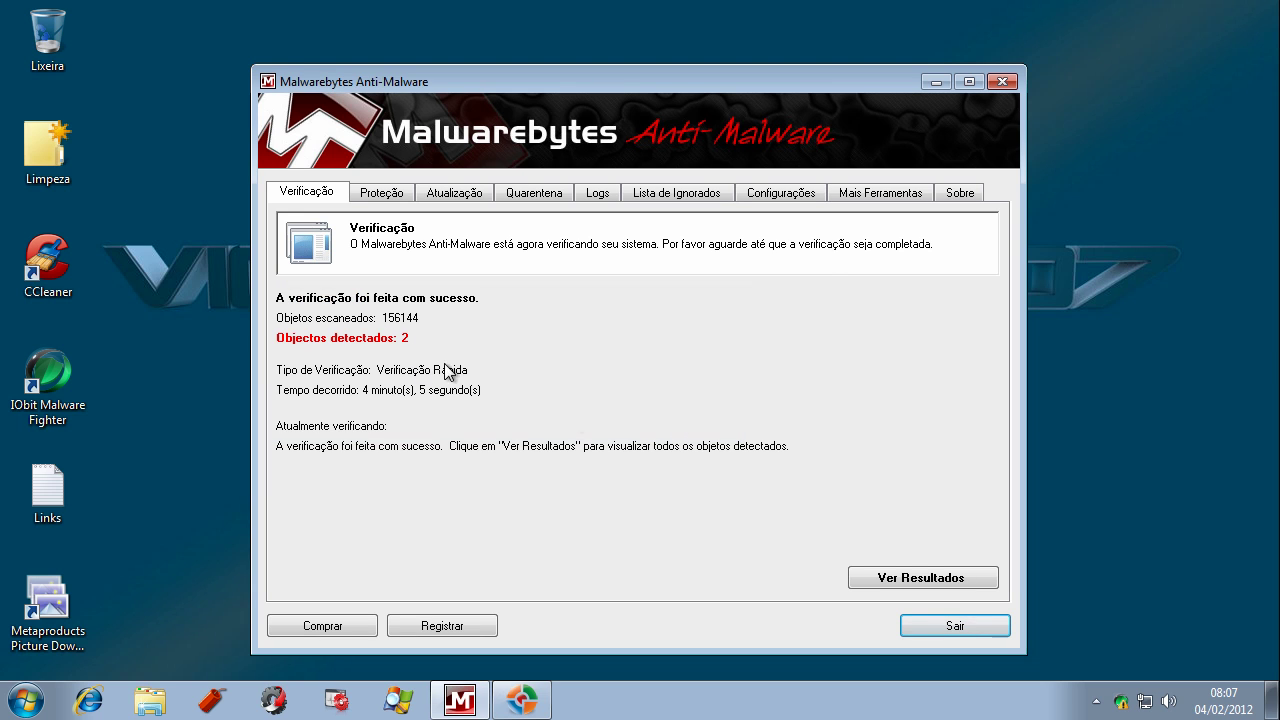
{"action": "left_click", "coordinate": [929, 581]}
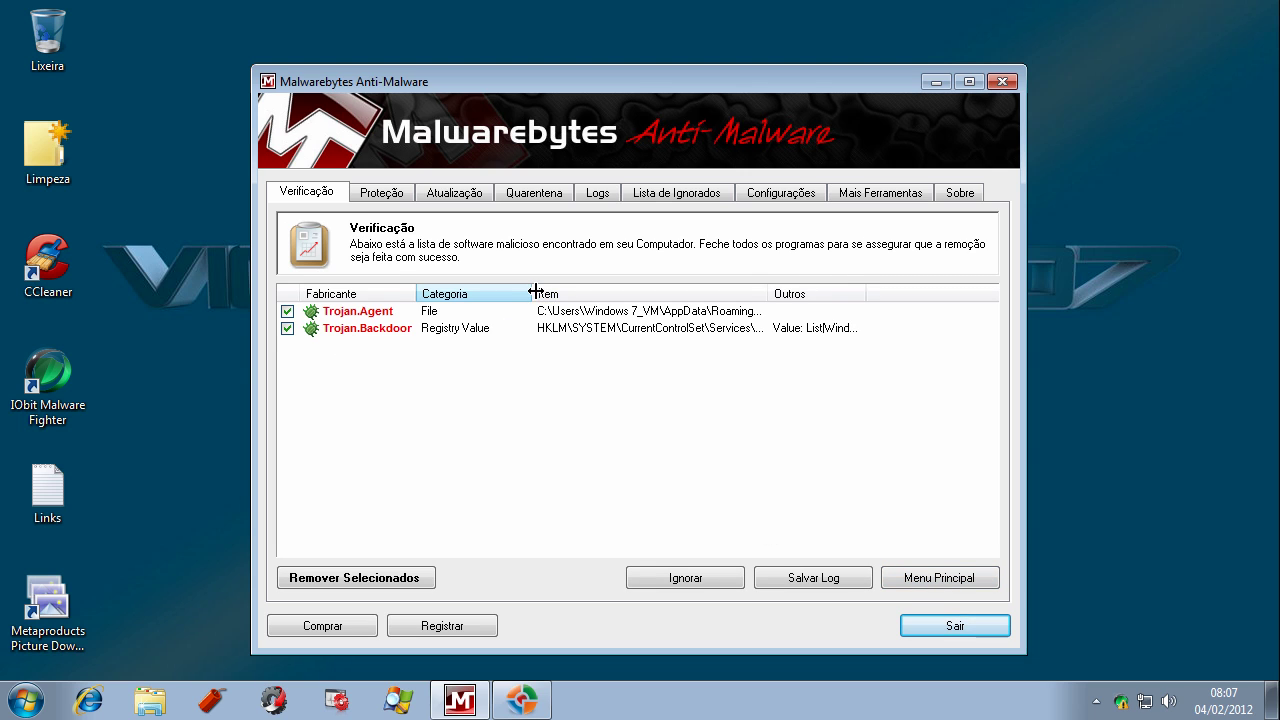
{"action": "left_click_drag", "start_coordinate": [532, 293], "coordinate": [630, 289]}
{"action": "left_click_drag", "start_coordinate": [416, 293], "coordinate": [461, 293]}
{"action": "left_click", "coordinate": [466, 314]}
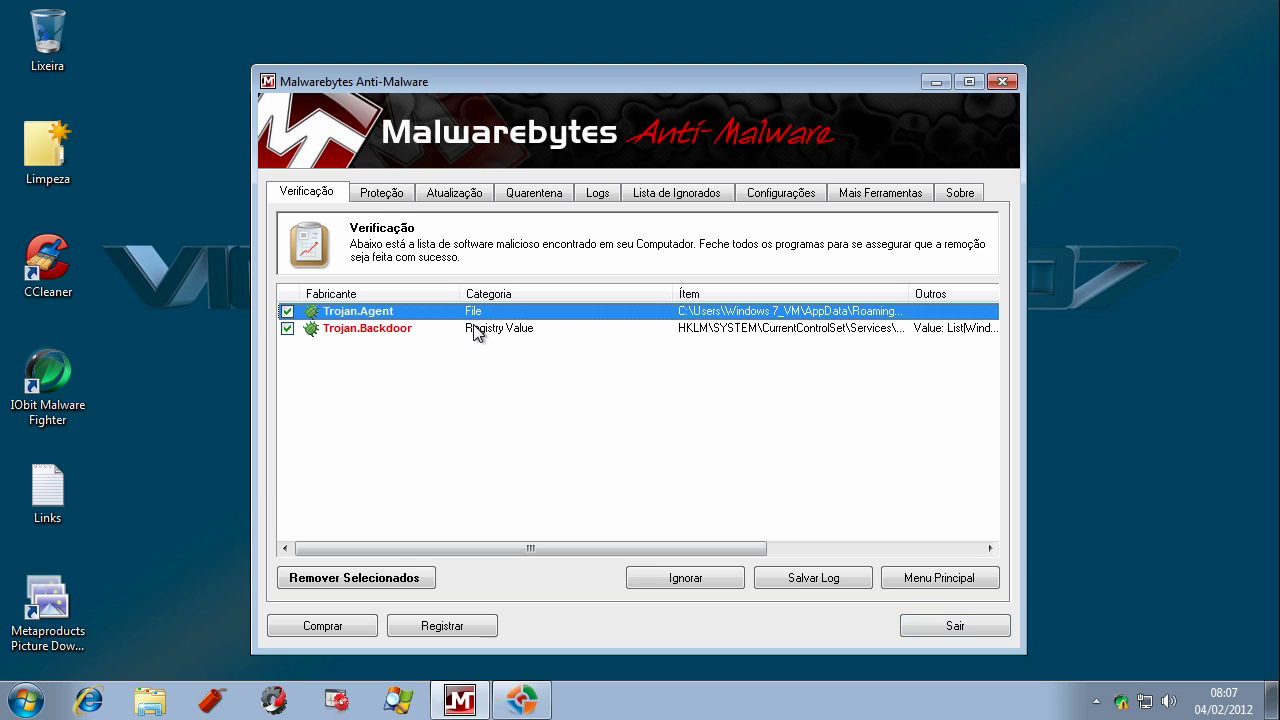
{"action": "left_click", "coordinate": [475, 329]}
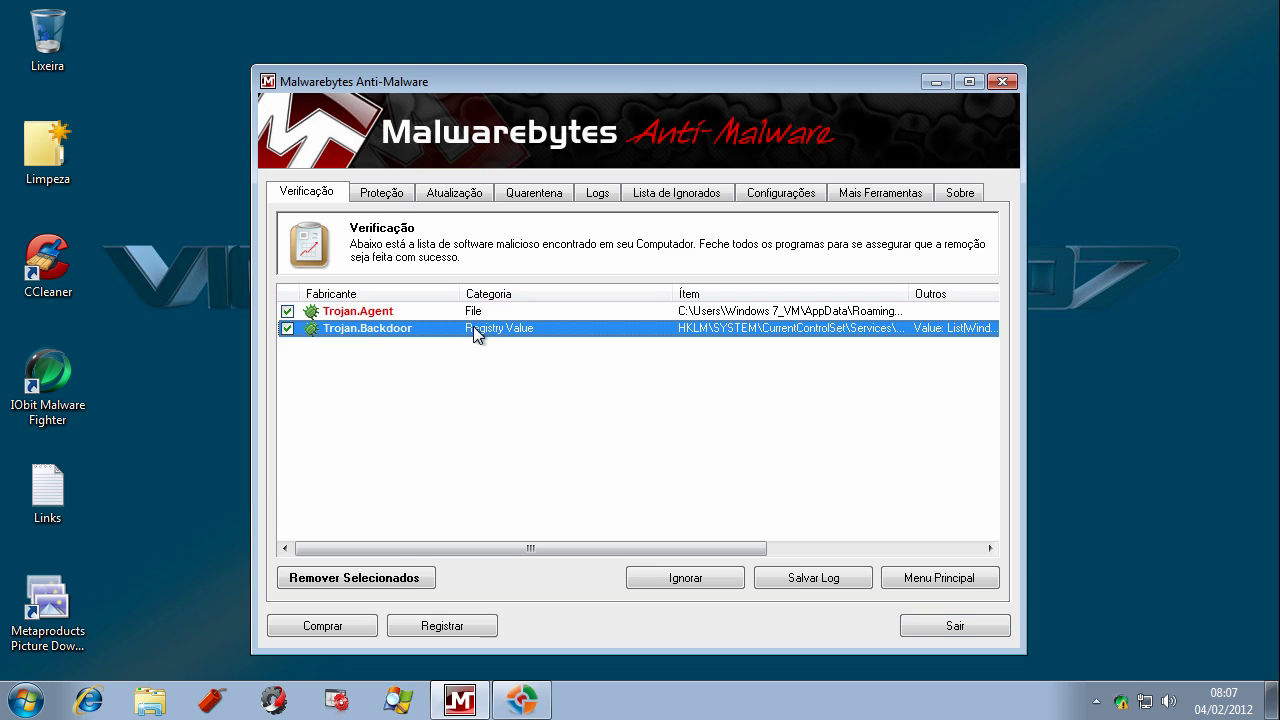
{"action": "left_click", "coordinate": [359, 315]}
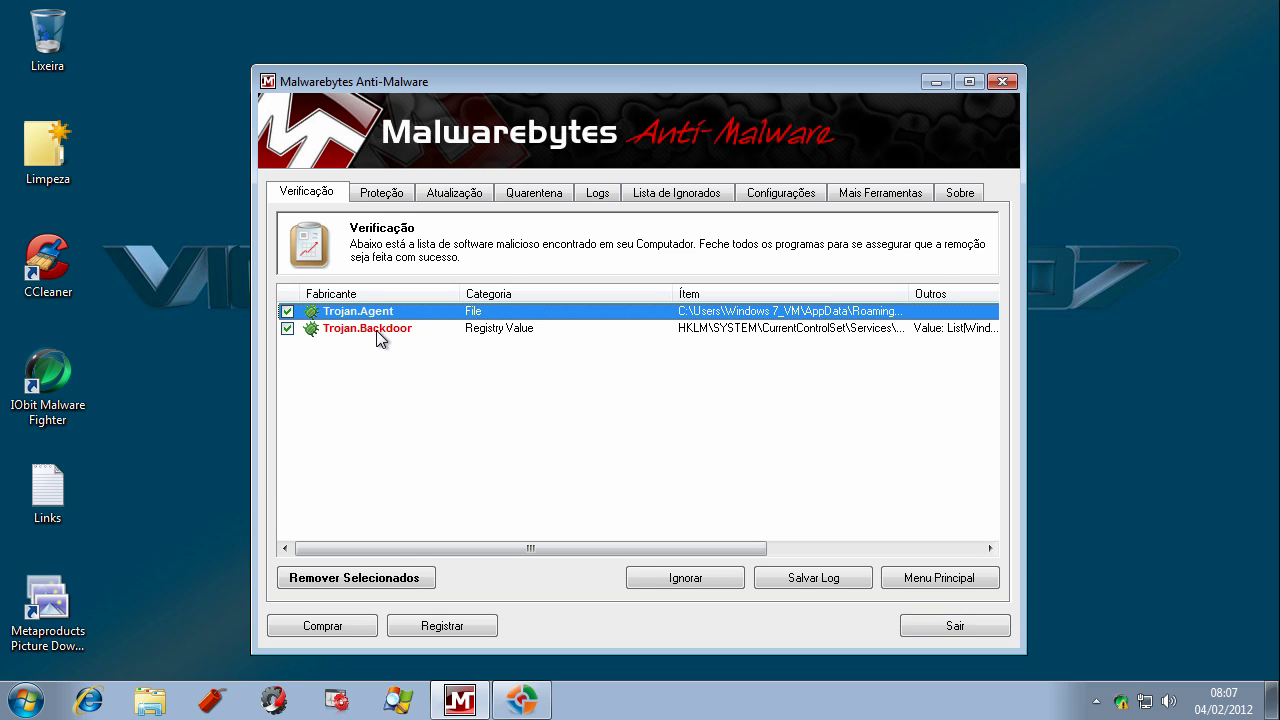
{"action": "left_click", "coordinate": [376, 329]}
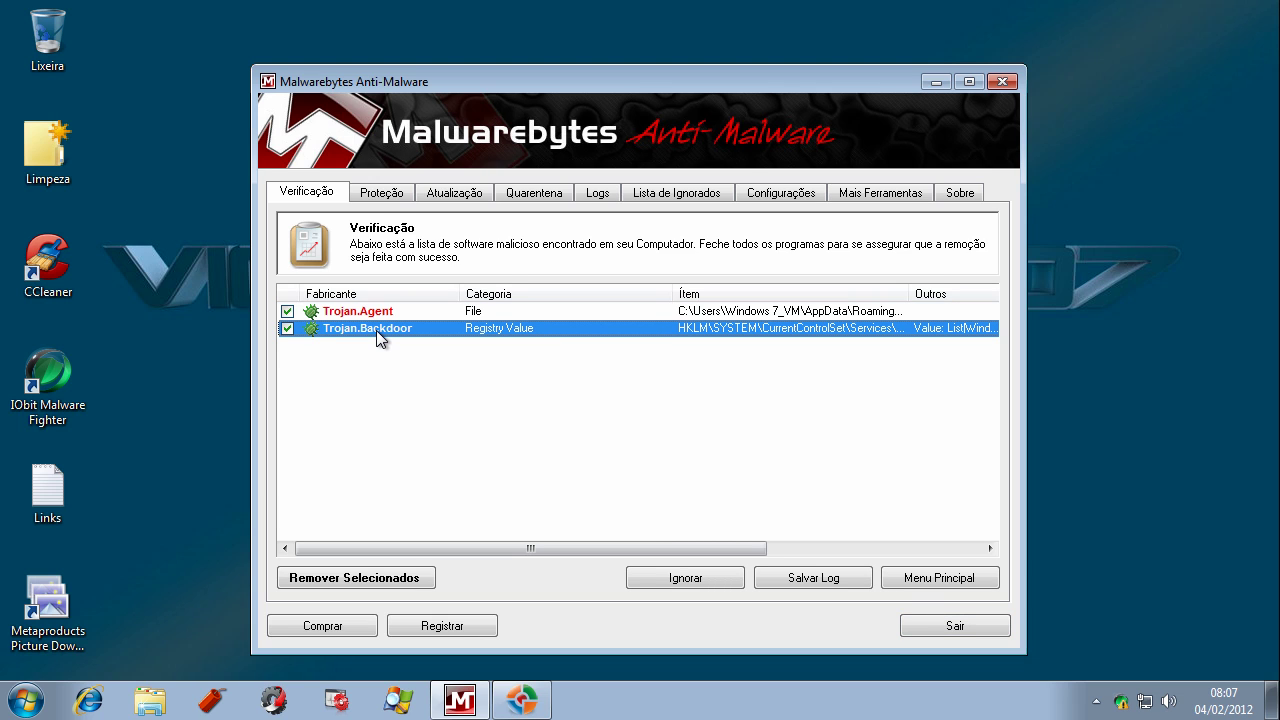
- Remove the checked threats in Malwarebytes, permitting the AutoRun registry change by mbam.exe in the IObit alert with the choice remembered
{"action": "left_click", "coordinate": [357, 579]}
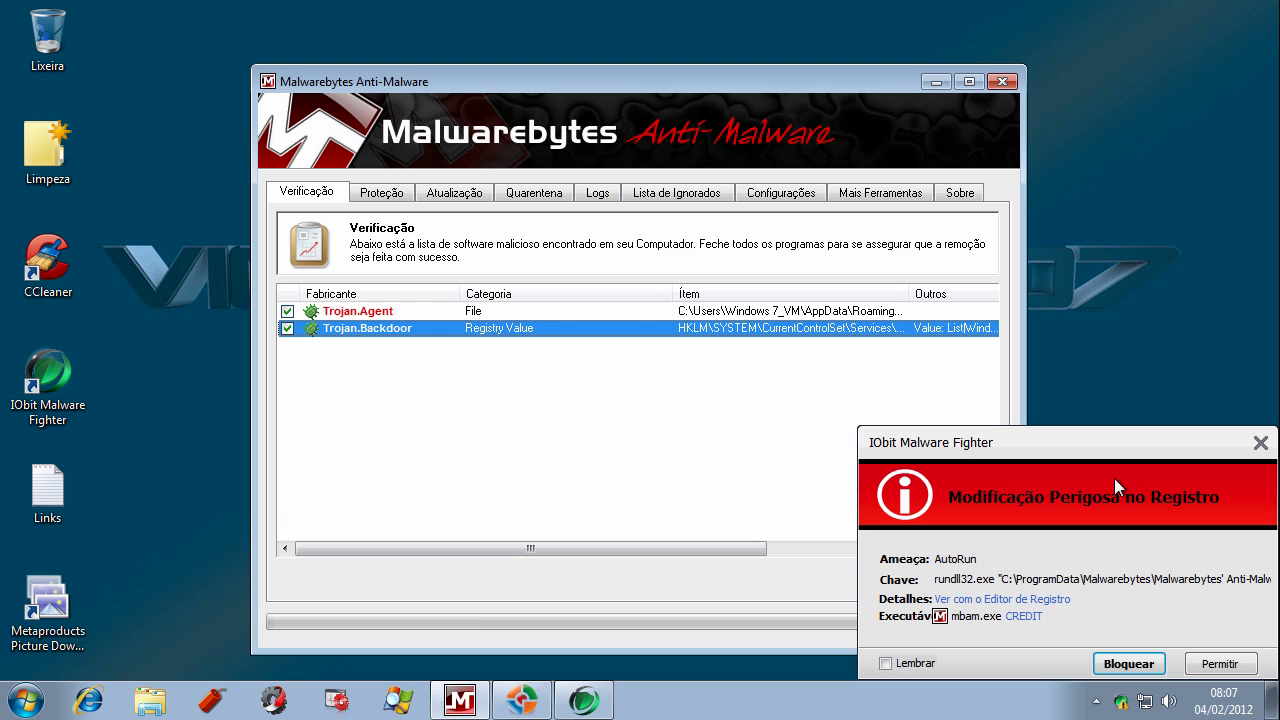
{"action": "left_click_drag", "start_coordinate": [1108, 448], "coordinate": [954, 393]}
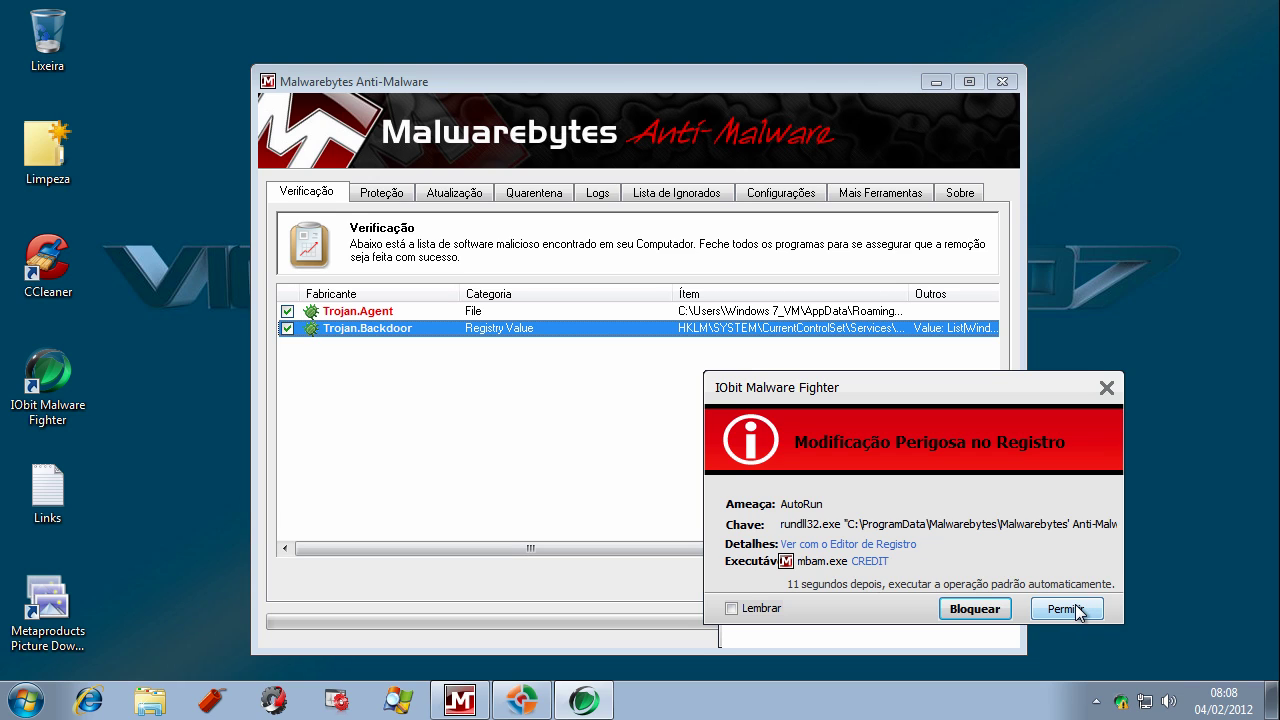
{"action": "left_click", "coordinate": [731, 608]}
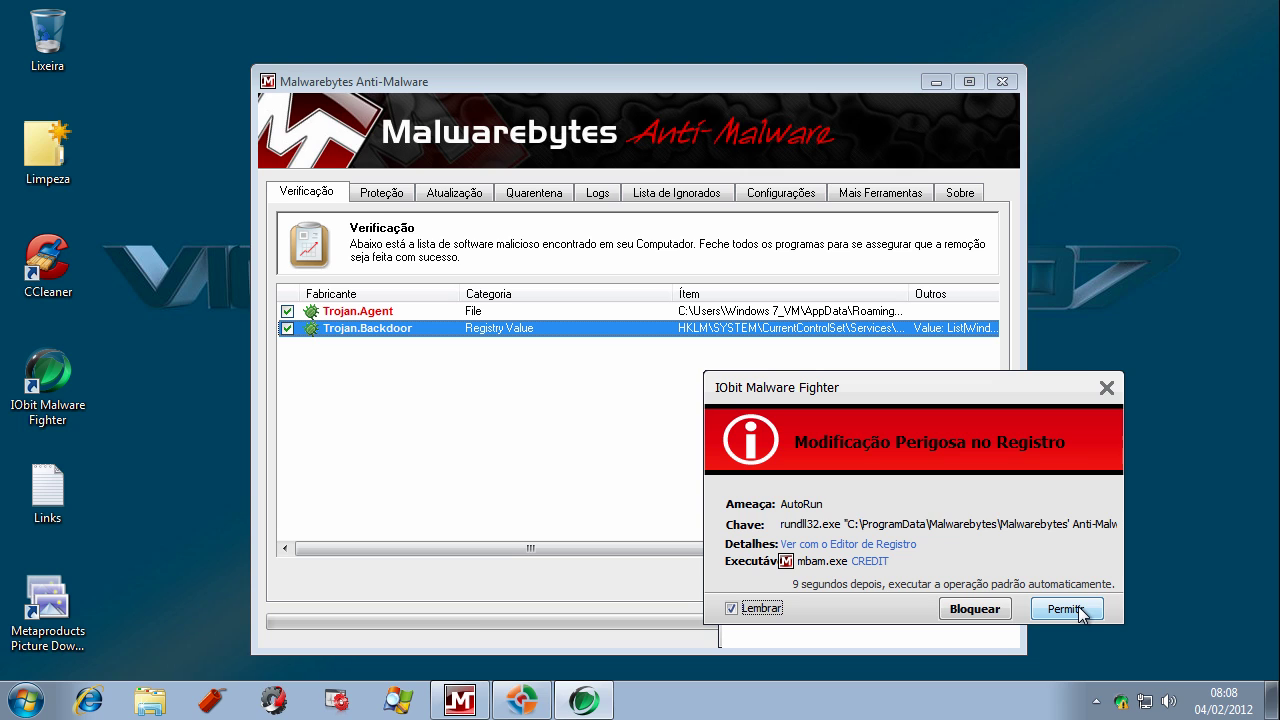
{"action": "left_click", "coordinate": [1078, 609]}
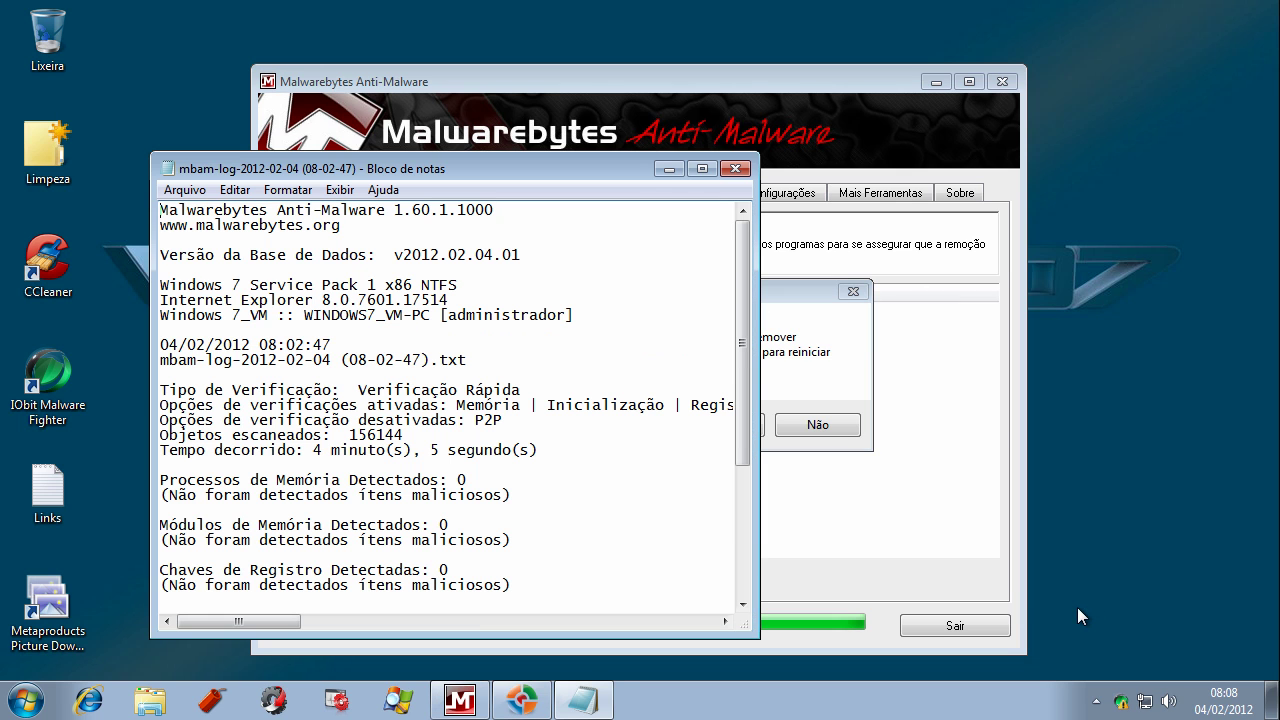
- Exit Malwarebytes Anti-Malware after closing its removal log and declining the immediate restart
{"action": "left_click", "coordinate": [734, 172]}
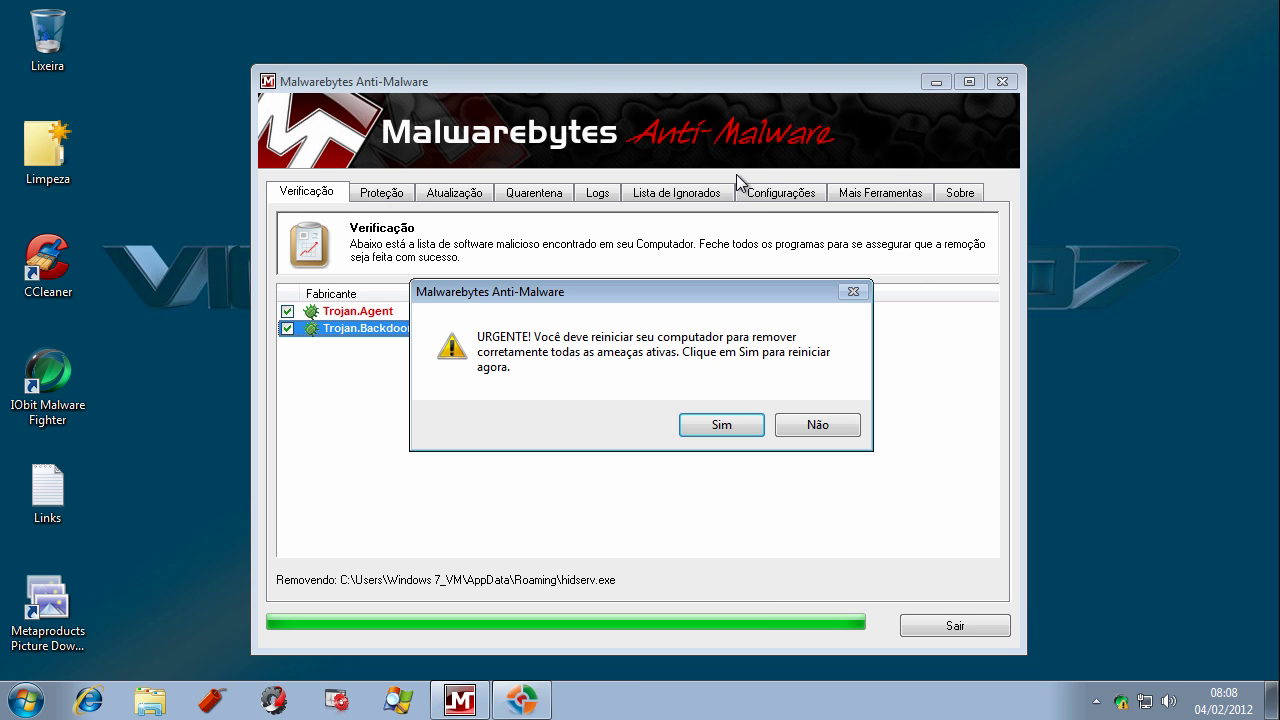
{"action": "left_click", "coordinate": [823, 425]}
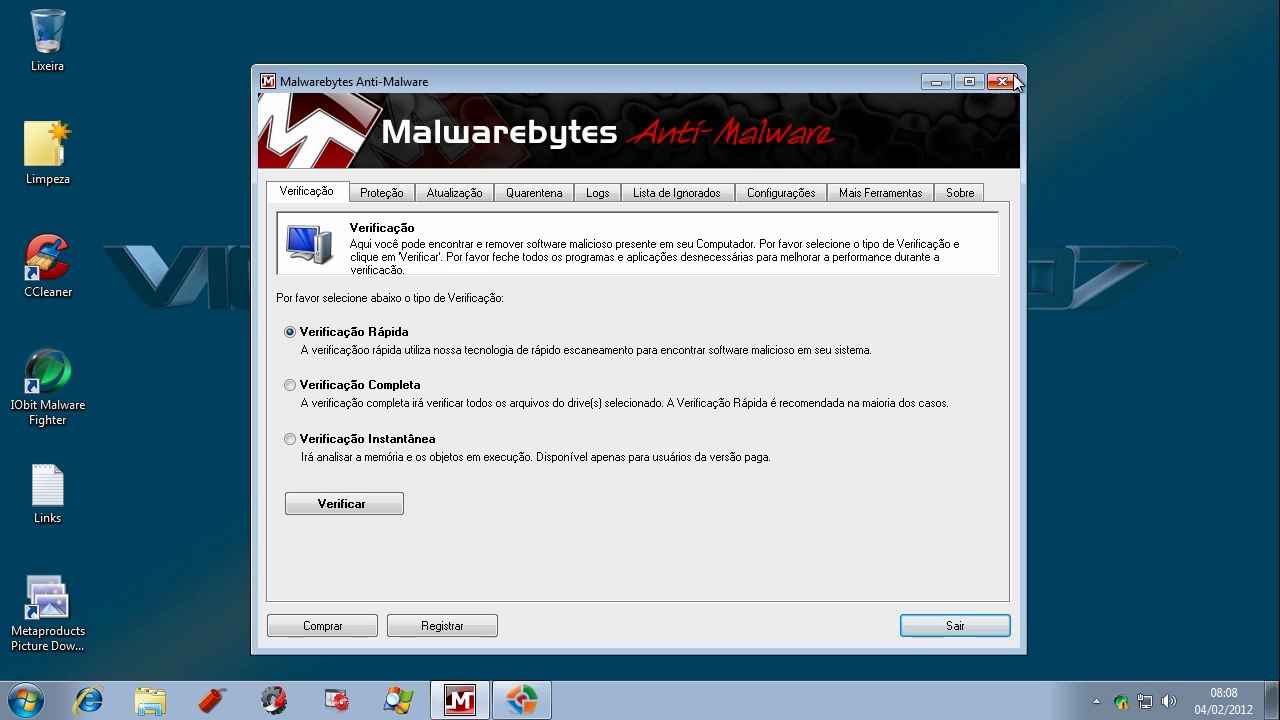
{"action": "left_click", "coordinate": [1001, 81]}
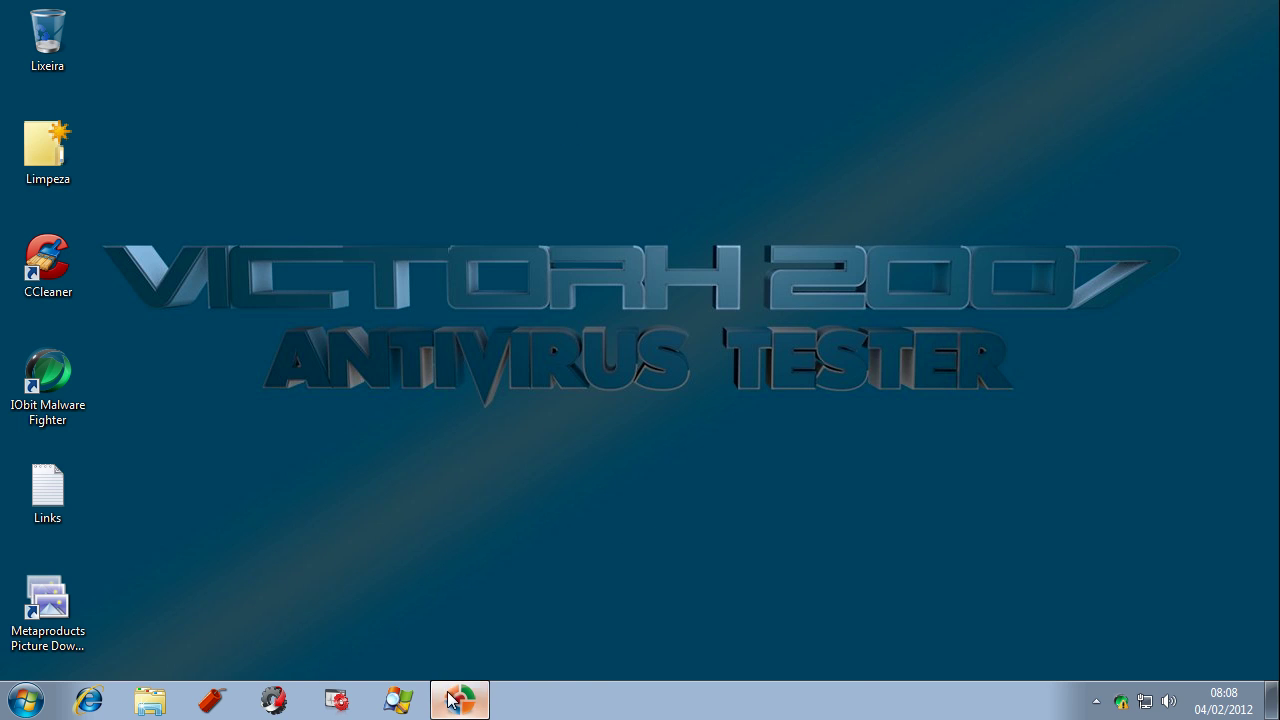
- Bring up HitmanPro and scan the computer for malicious software
{"action": "left_click", "coordinate": [450, 700]}
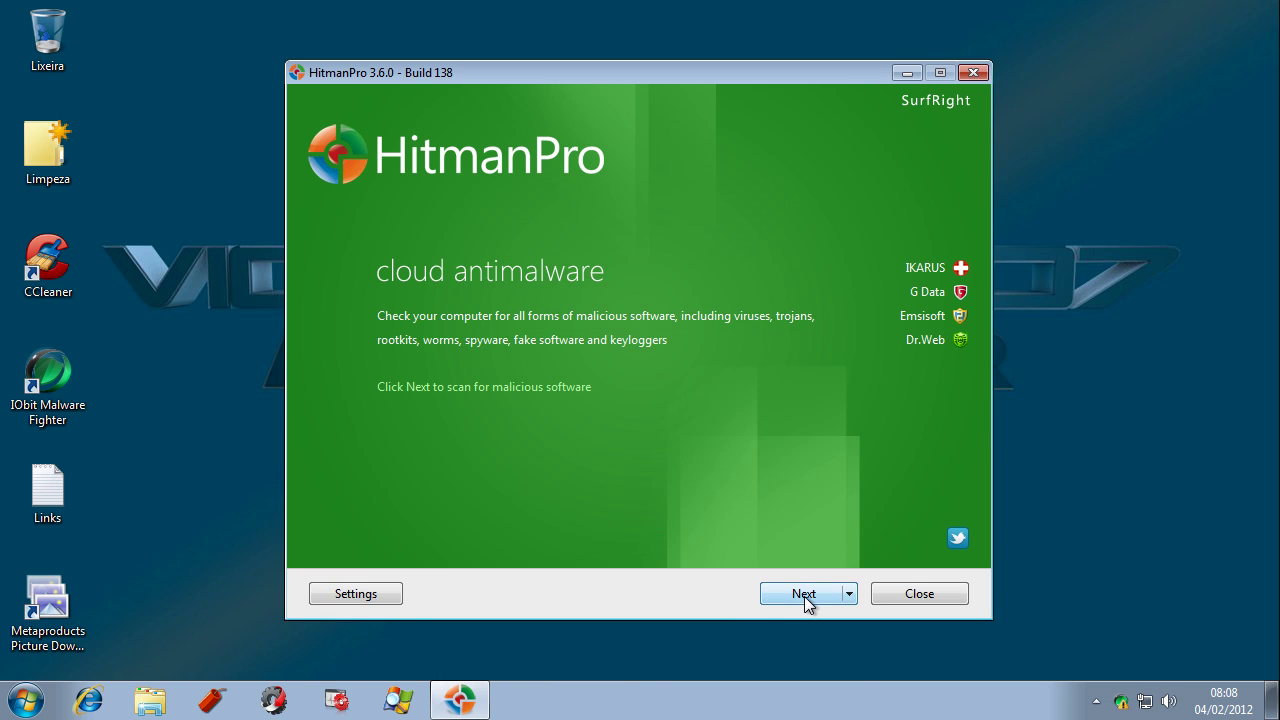
{"action": "left_click", "coordinate": [806, 595]}
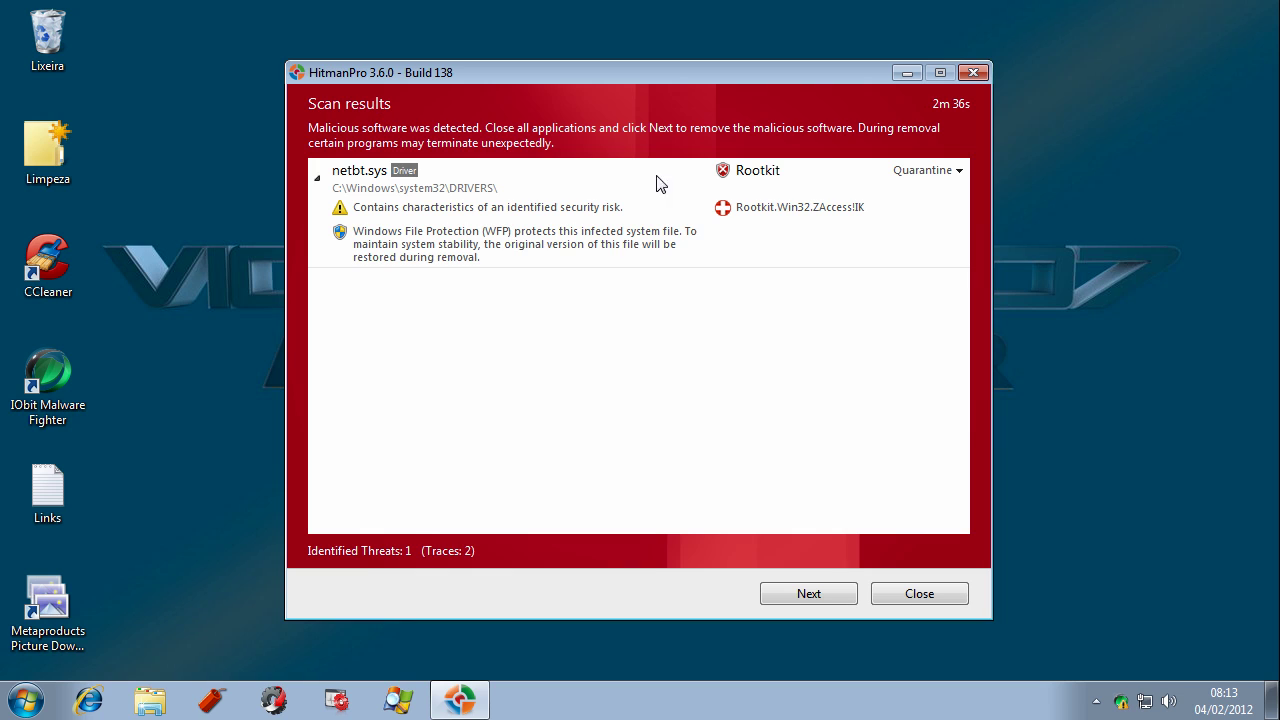
- Quarantine the detected netbt.sys rootkit driver in HitmanPro and reboot the computer to complete the removal
{"action": "left_click", "coordinate": [752, 178]}
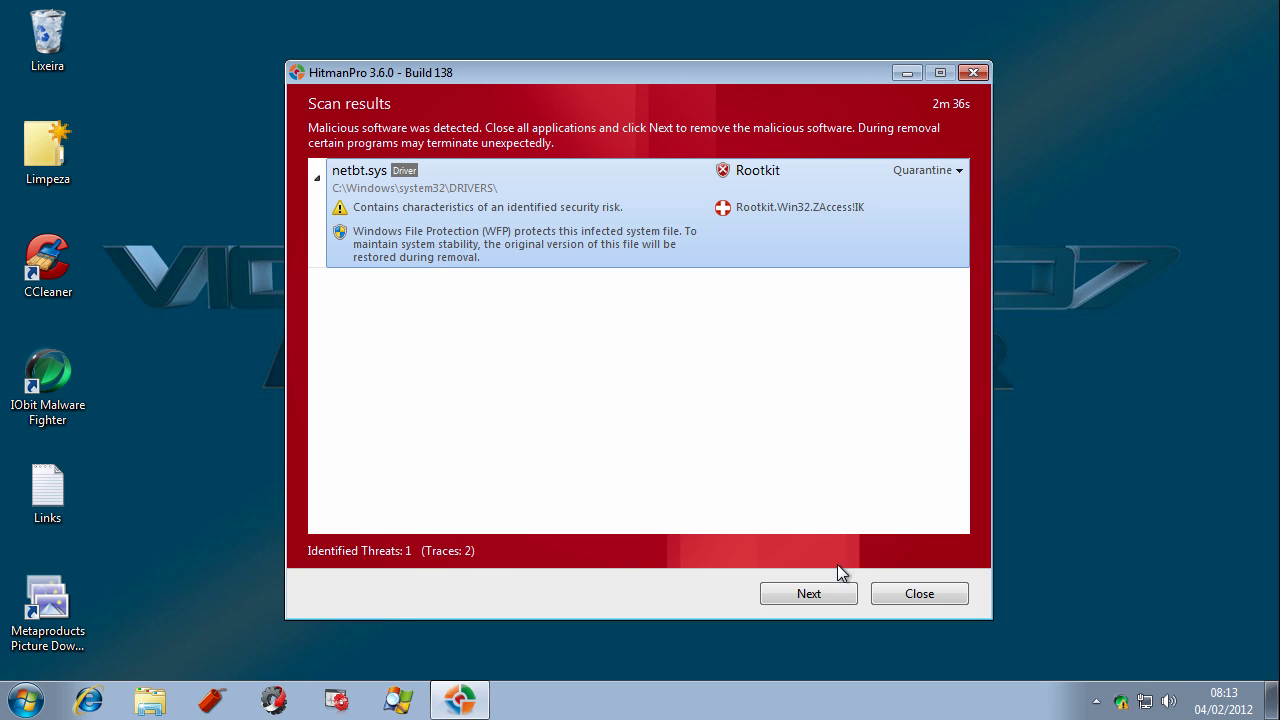
{"action": "left_click", "coordinate": [815, 593]}
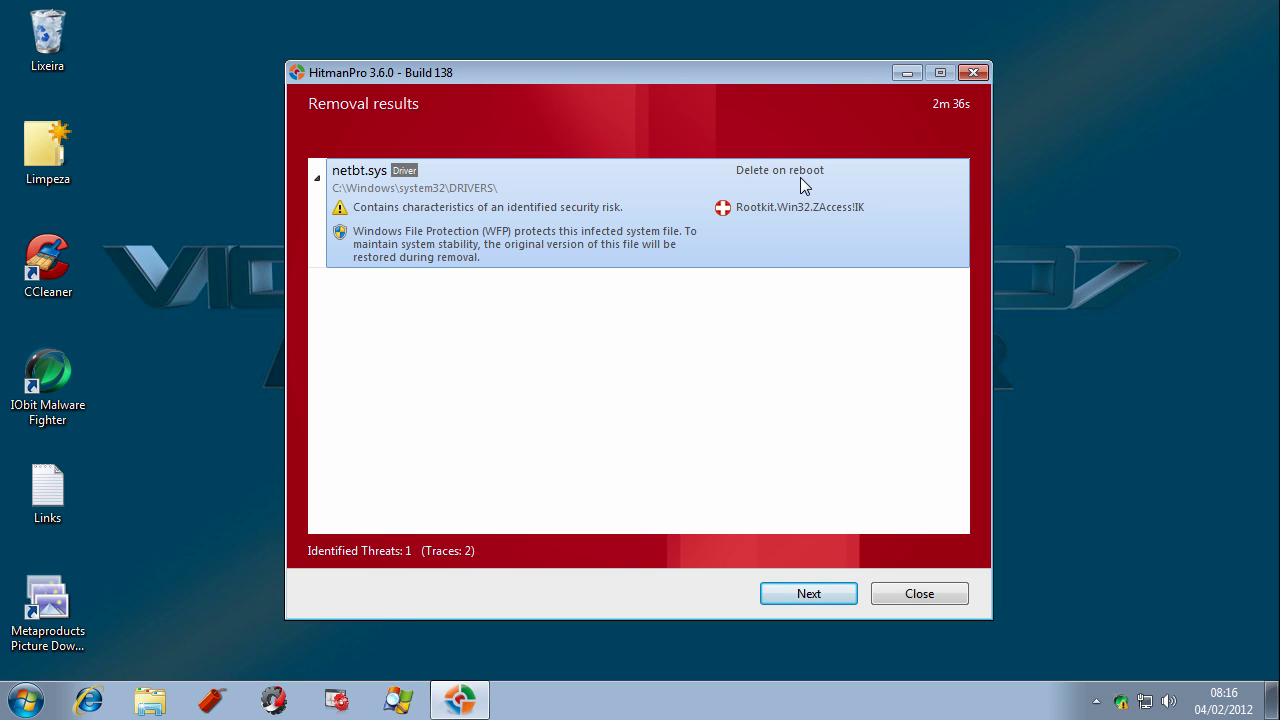
{"action": "left_click", "coordinate": [812, 594]}
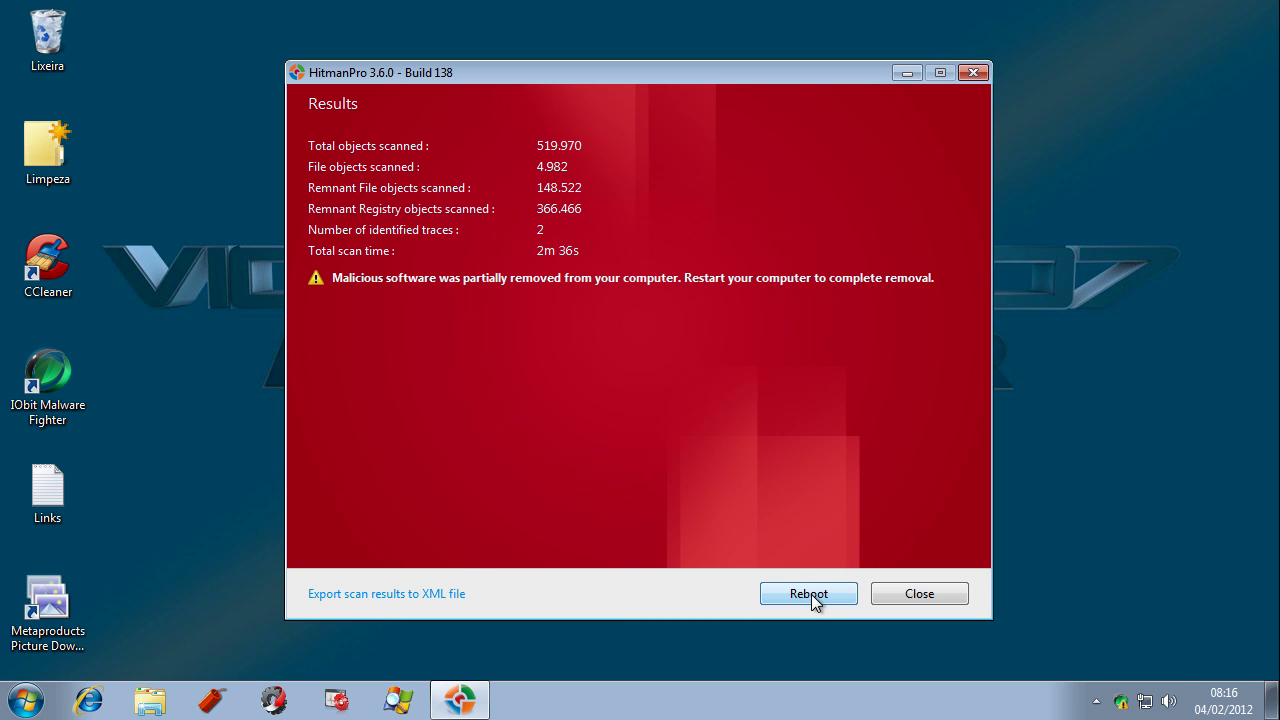
{"action": "left_click", "coordinate": [811, 594]}
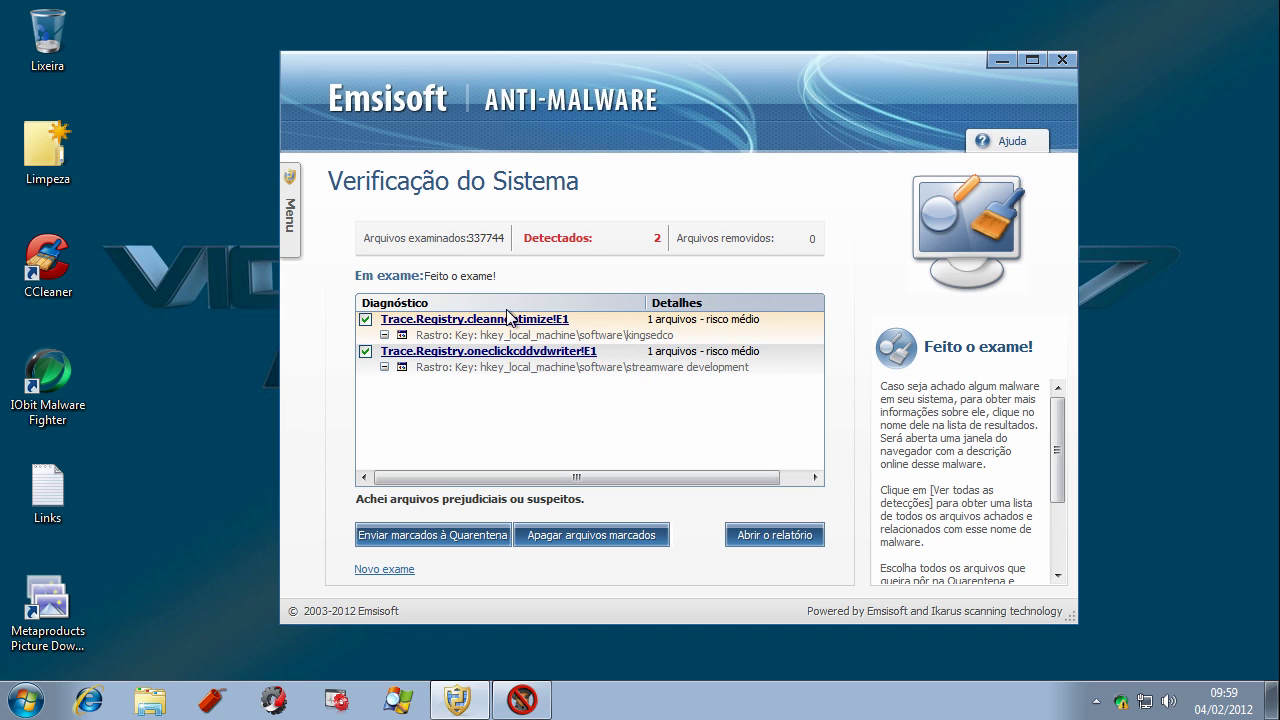
- Send the two checked registry traces in the Emsisoft Anti-Malware results to quarantine and close the program
{"action": "left_click", "coordinate": [468, 537]}
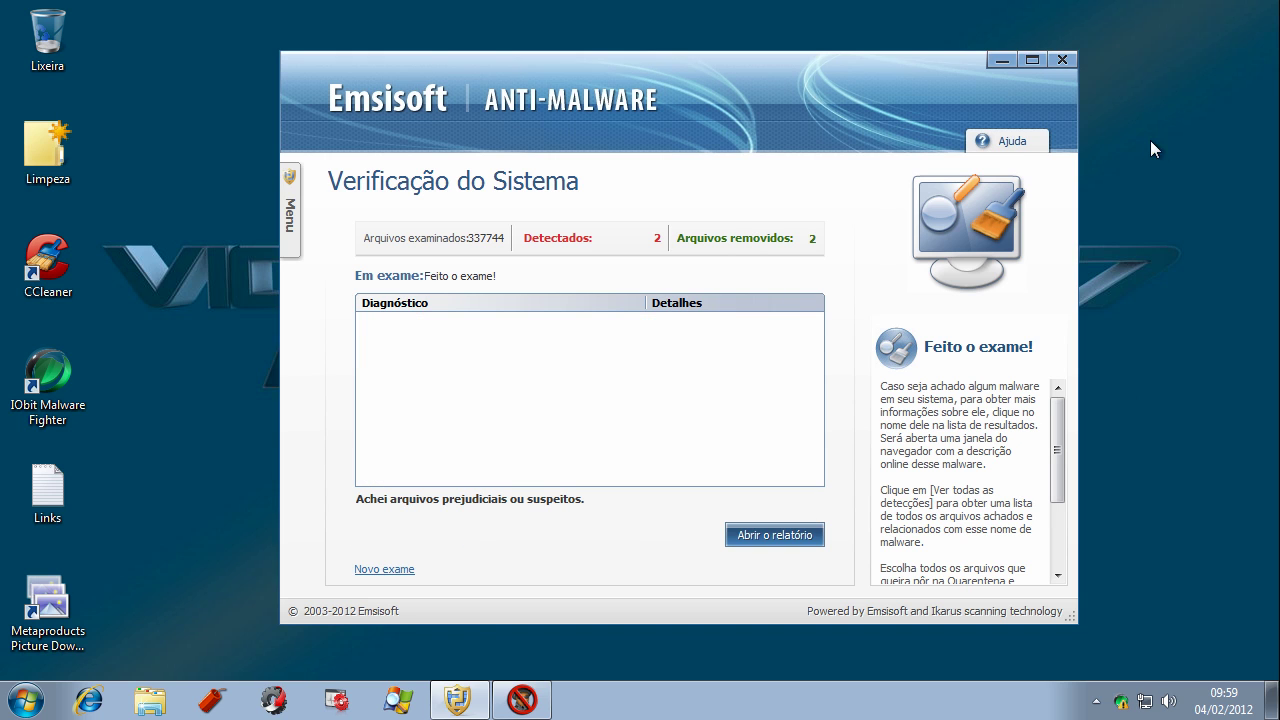
{"action": "left_click", "coordinate": [1062, 60]}
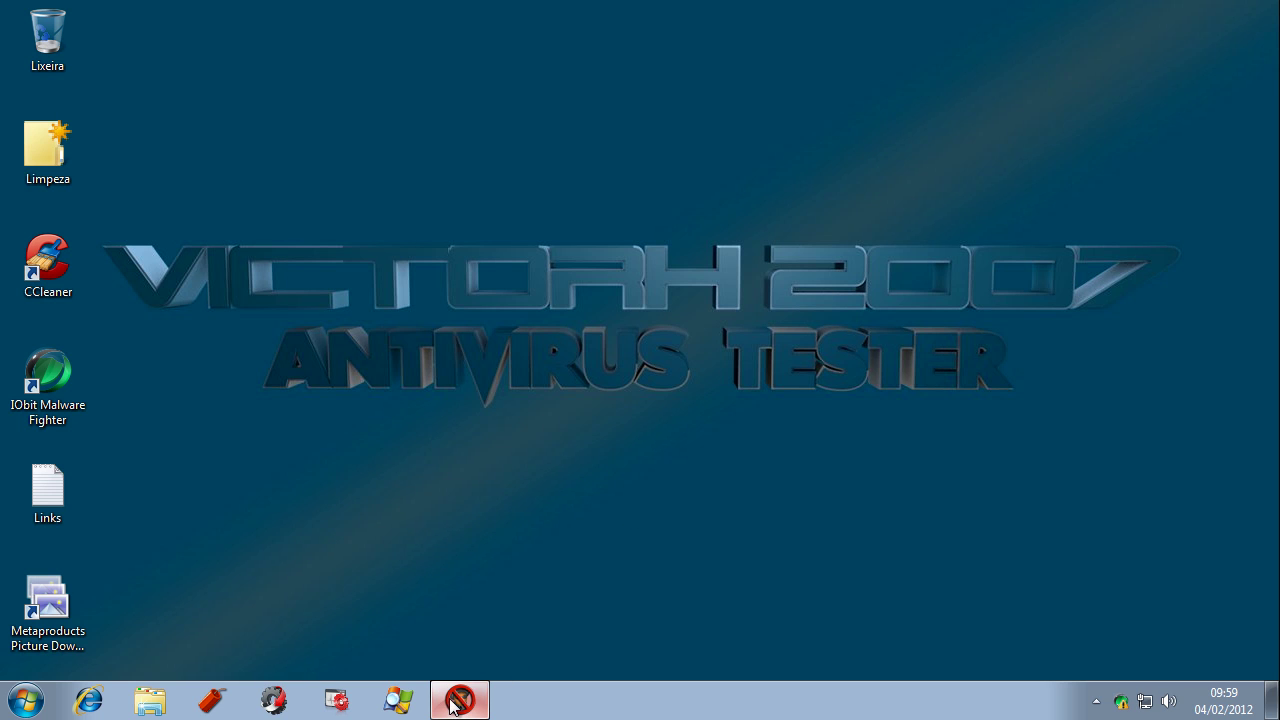
- Switch to SUPERAntiSpyware, run a Quick Scan of the PC, dismiss its results and close the program
{"action": "left_click", "coordinate": [458, 698]}
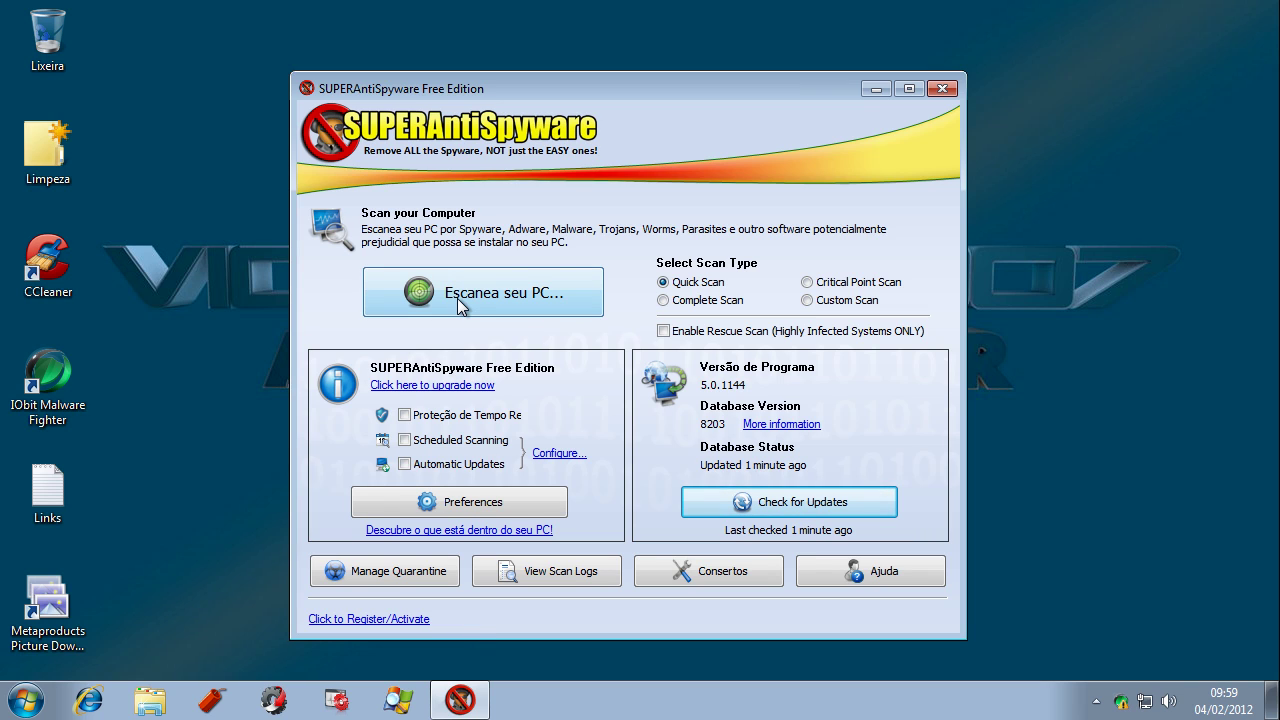
{"action": "left_click", "coordinate": [461, 305]}
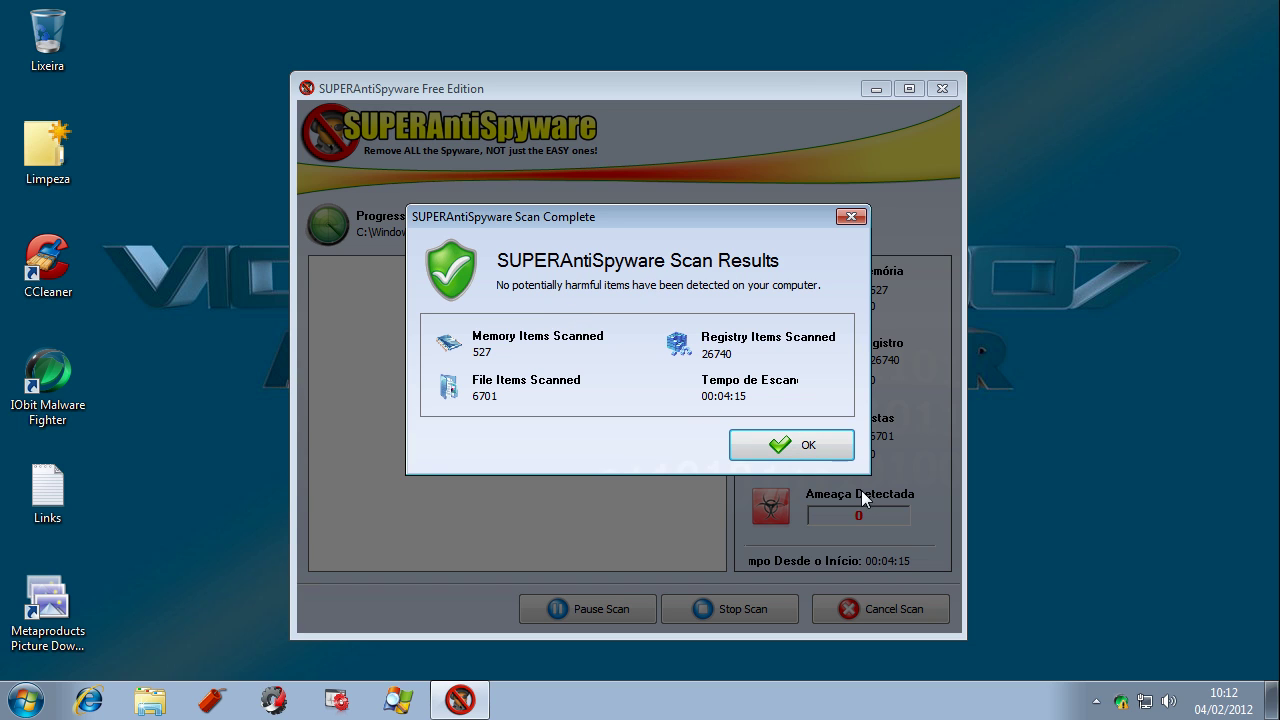
{"action": "left_click", "coordinate": [805, 447]}
{"action": "left_click", "coordinate": [949, 83]}
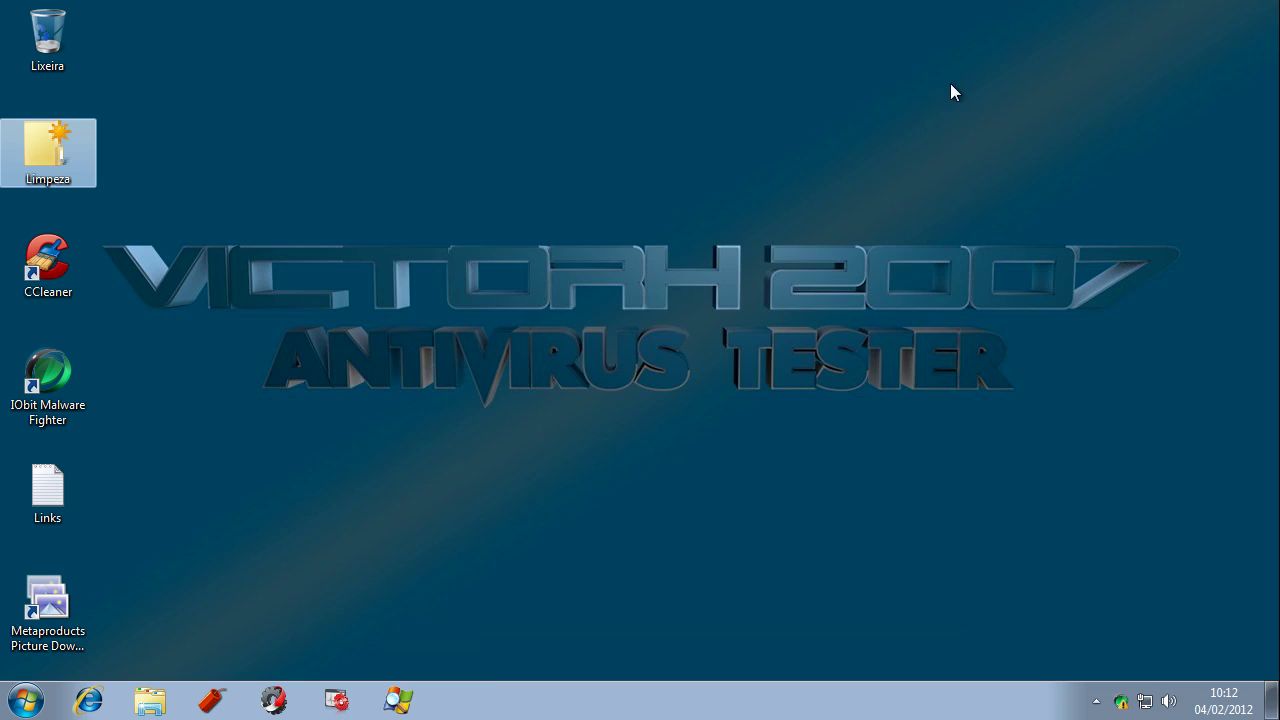
{"action": "left_click", "coordinate": [1115, 610]}
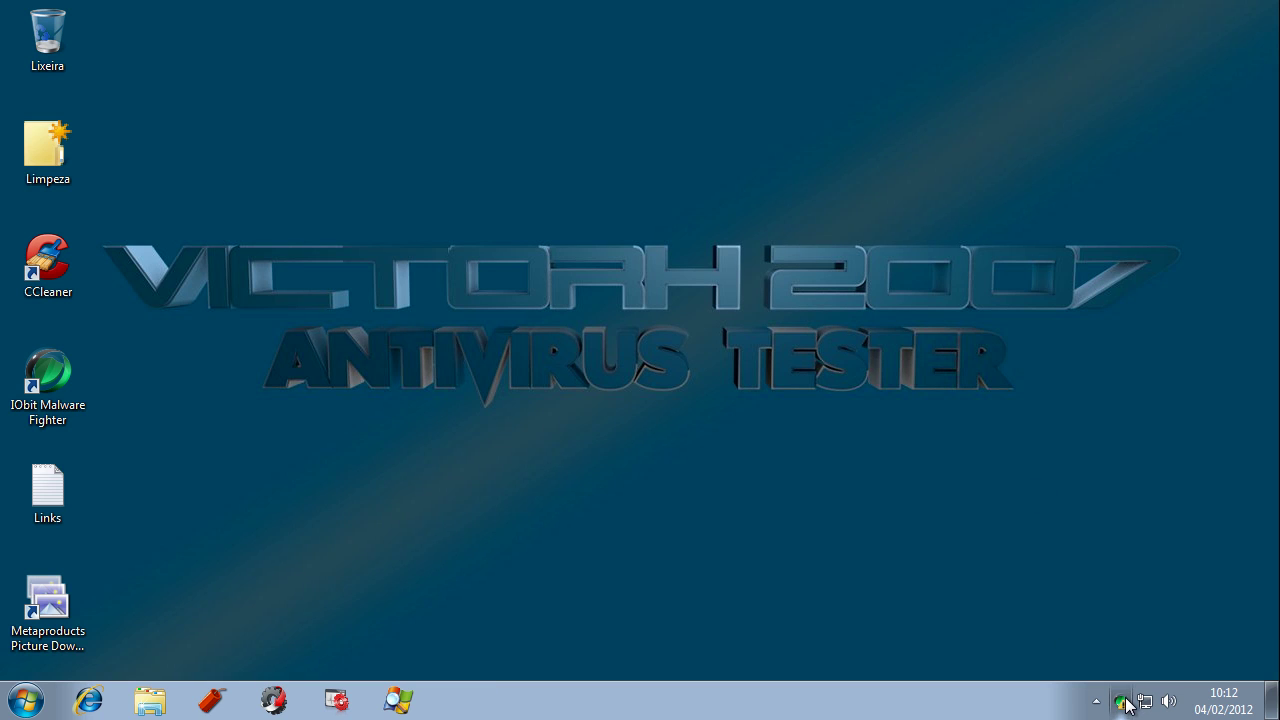